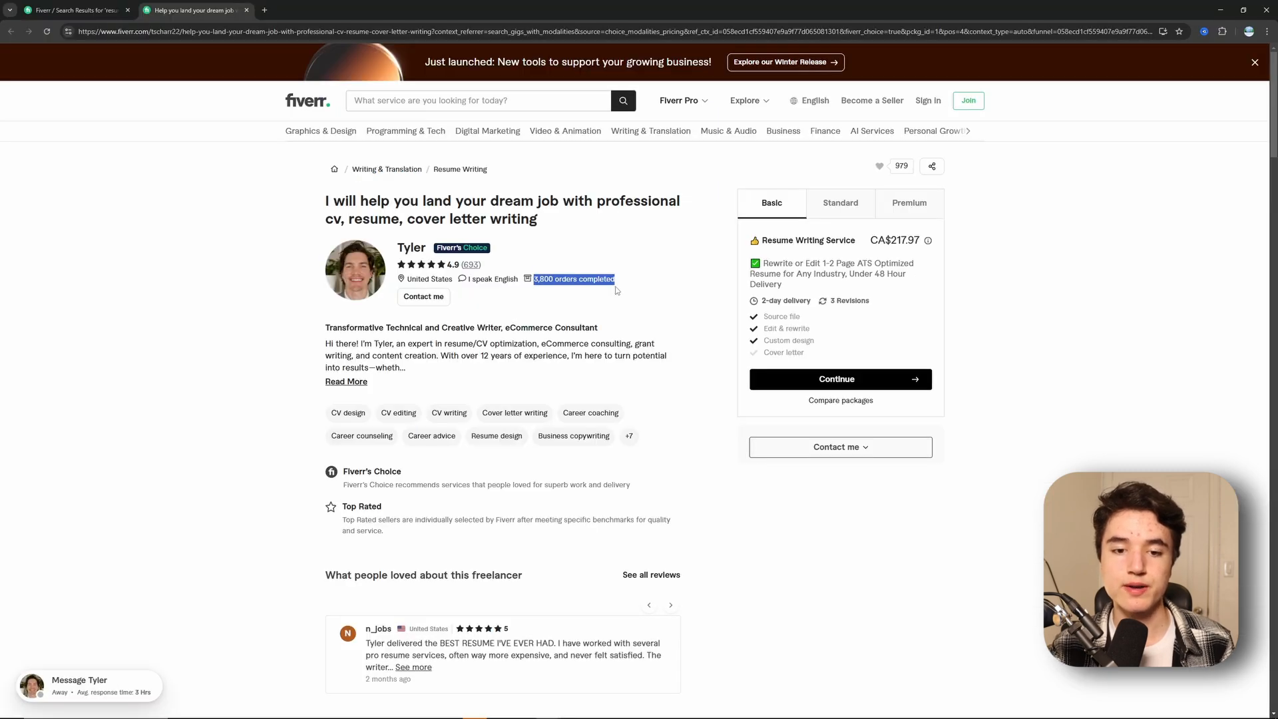
Open DeepSeek in a new tab and ask it to write a 1-2 page ats optimized resume example.
left_click(610, 307)
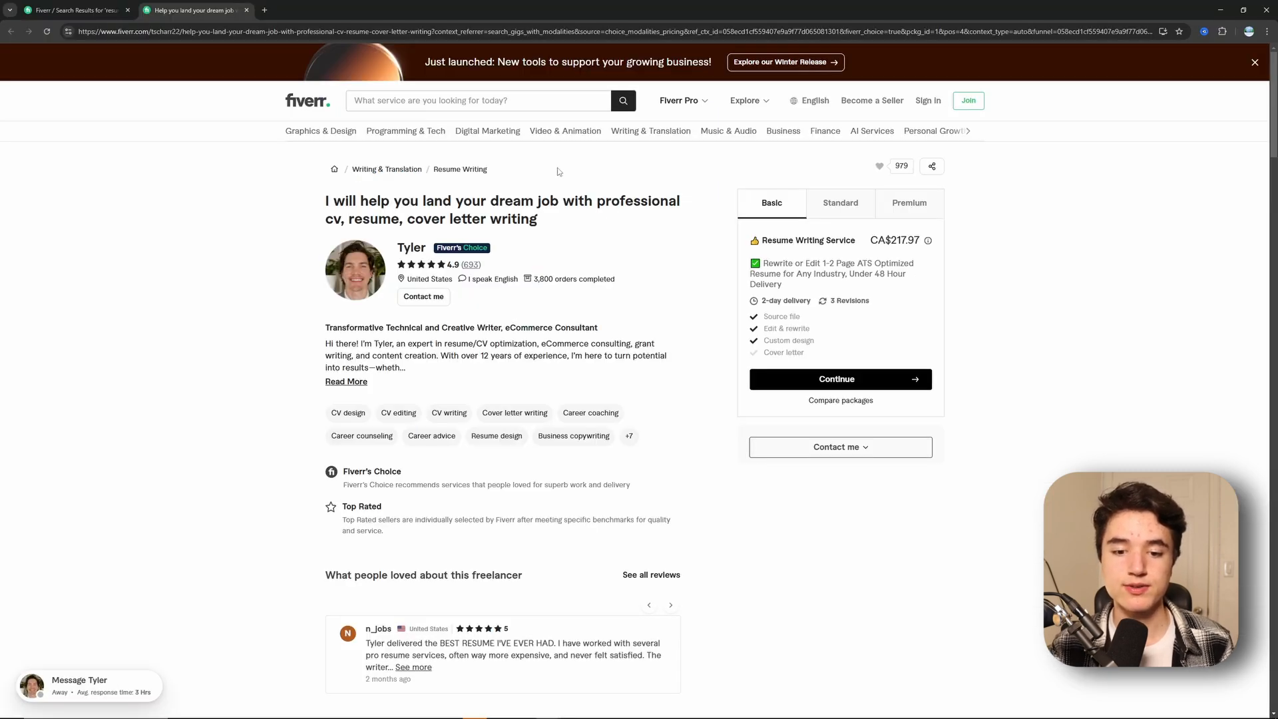
left_click(263, 9)
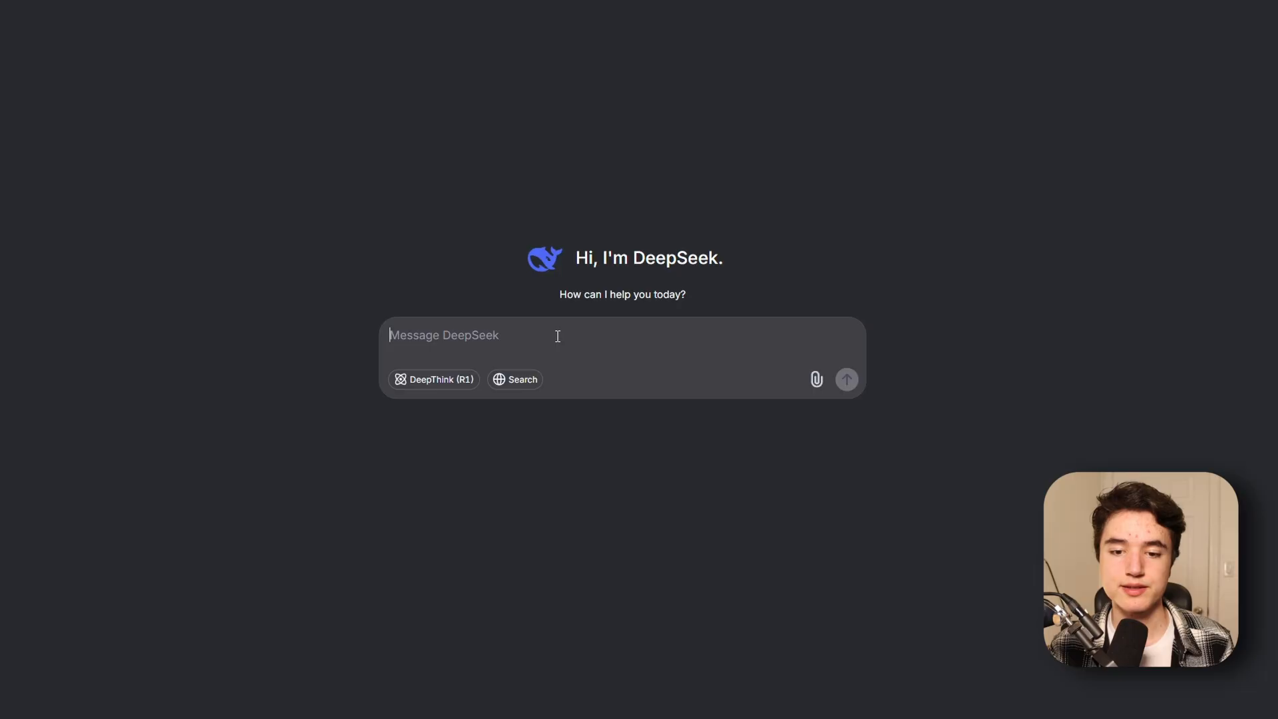
type("Write me ")
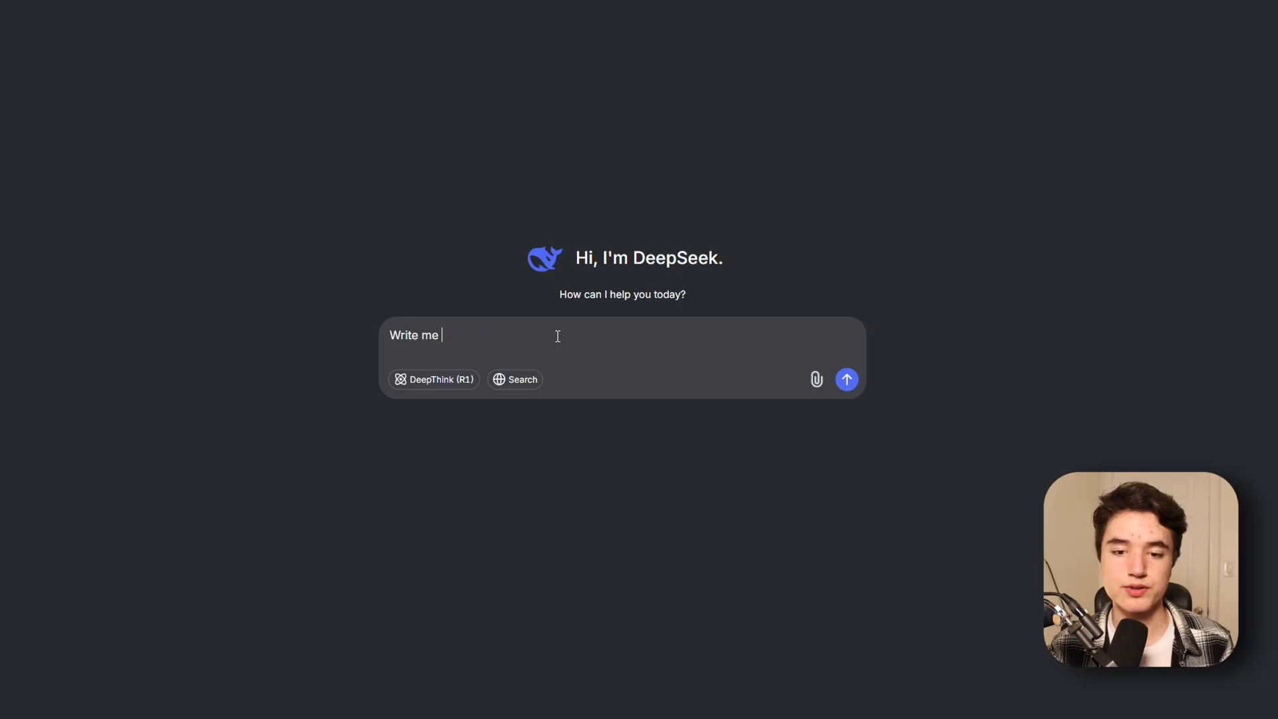
type("a 1-2 page ats optimized resume example")
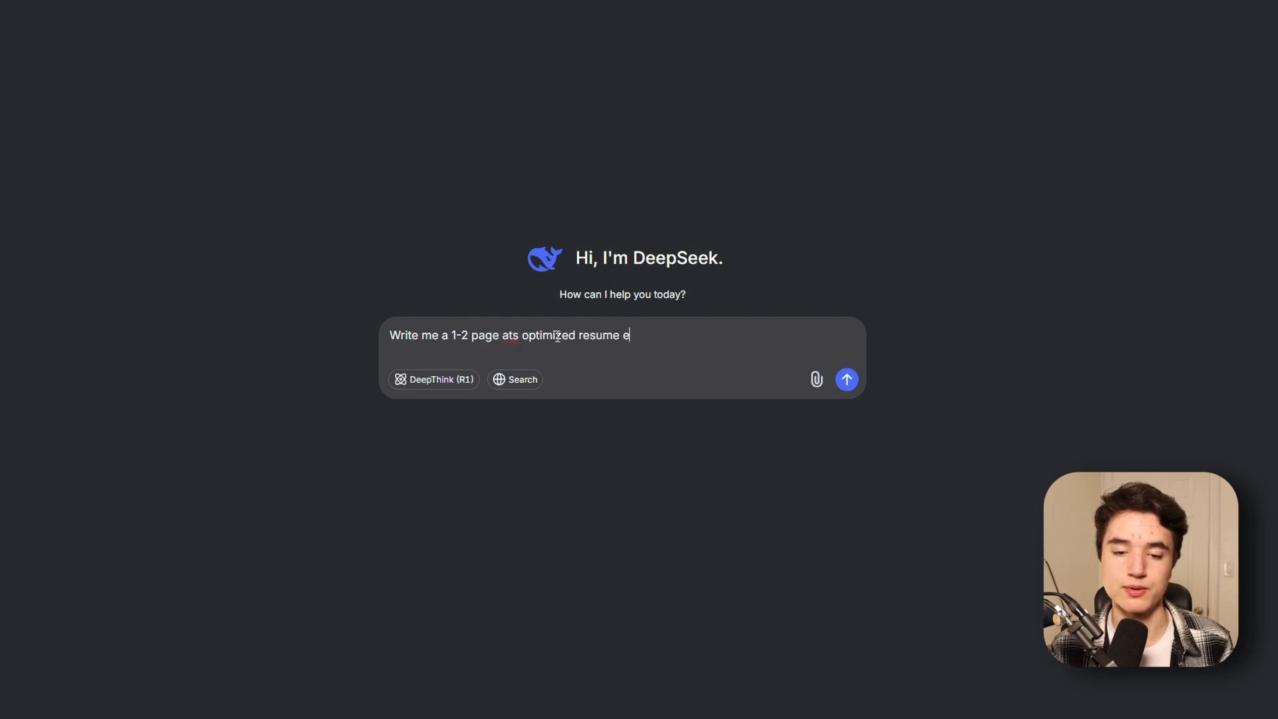
key("Return")
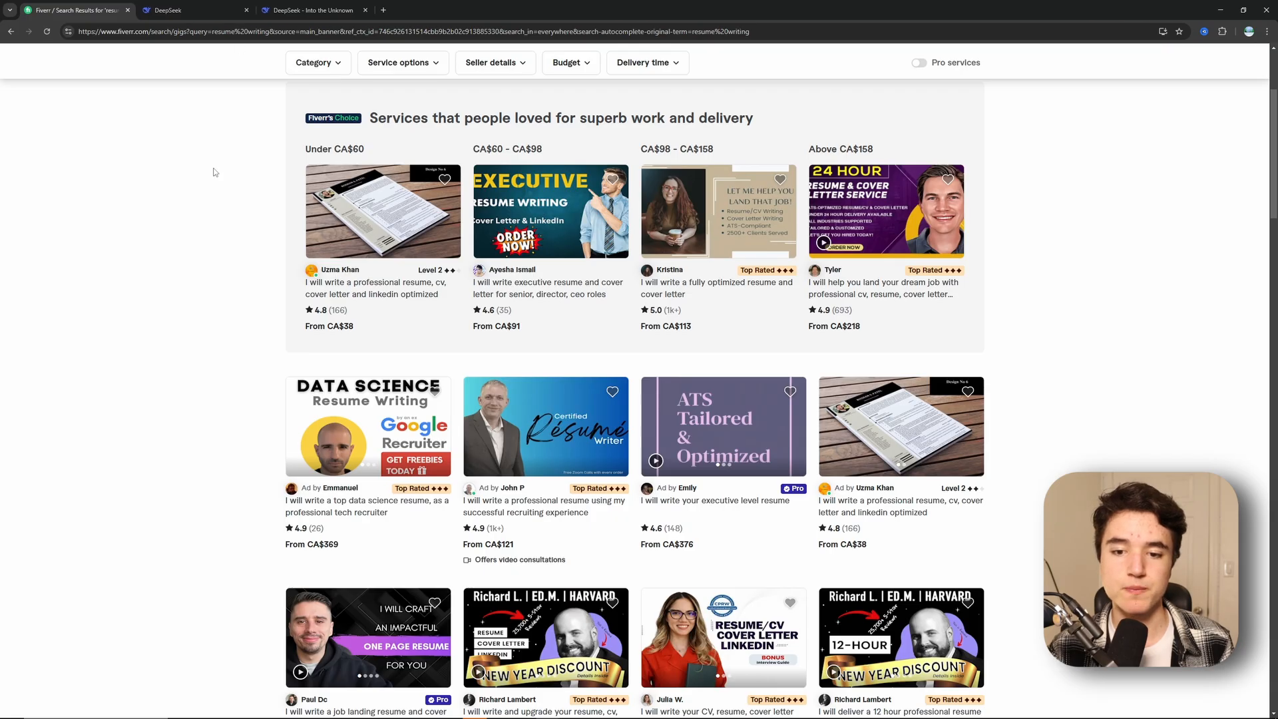
Join Fiverr to sell freelance services and set the freelancing experience to Freelancing online.
scroll(214, 173, "up", 3)
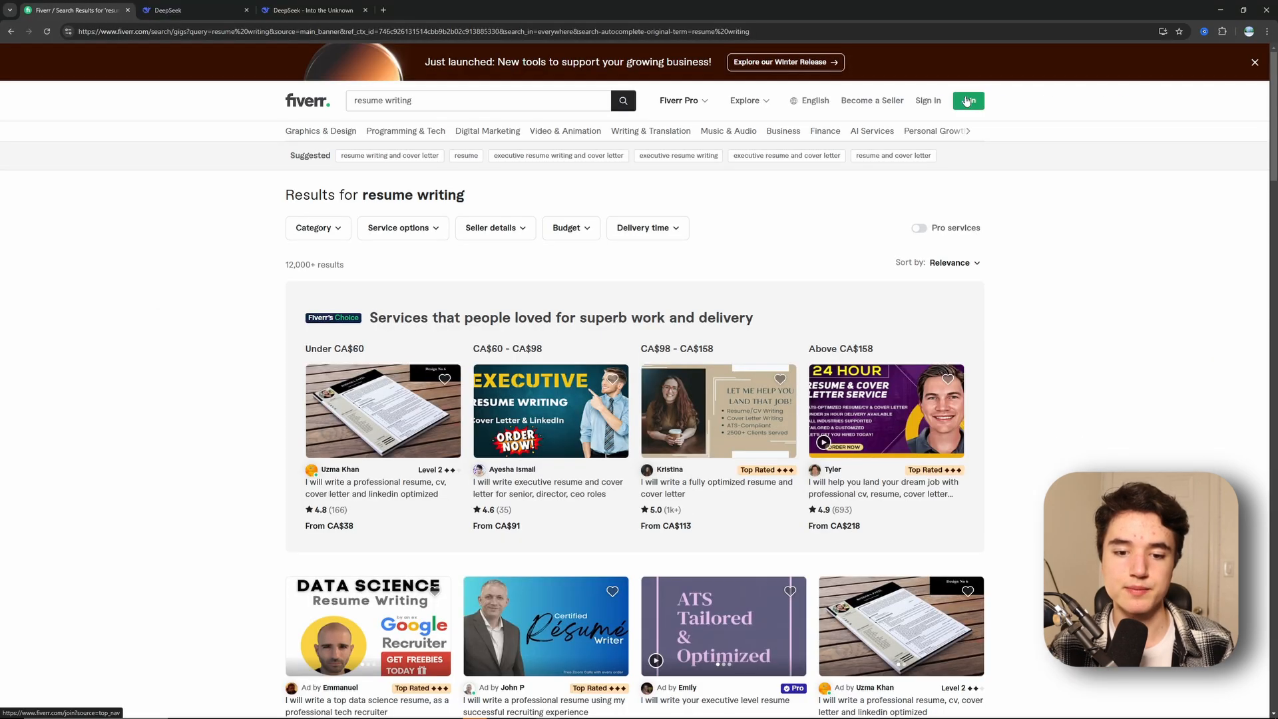
left_click(967, 101)
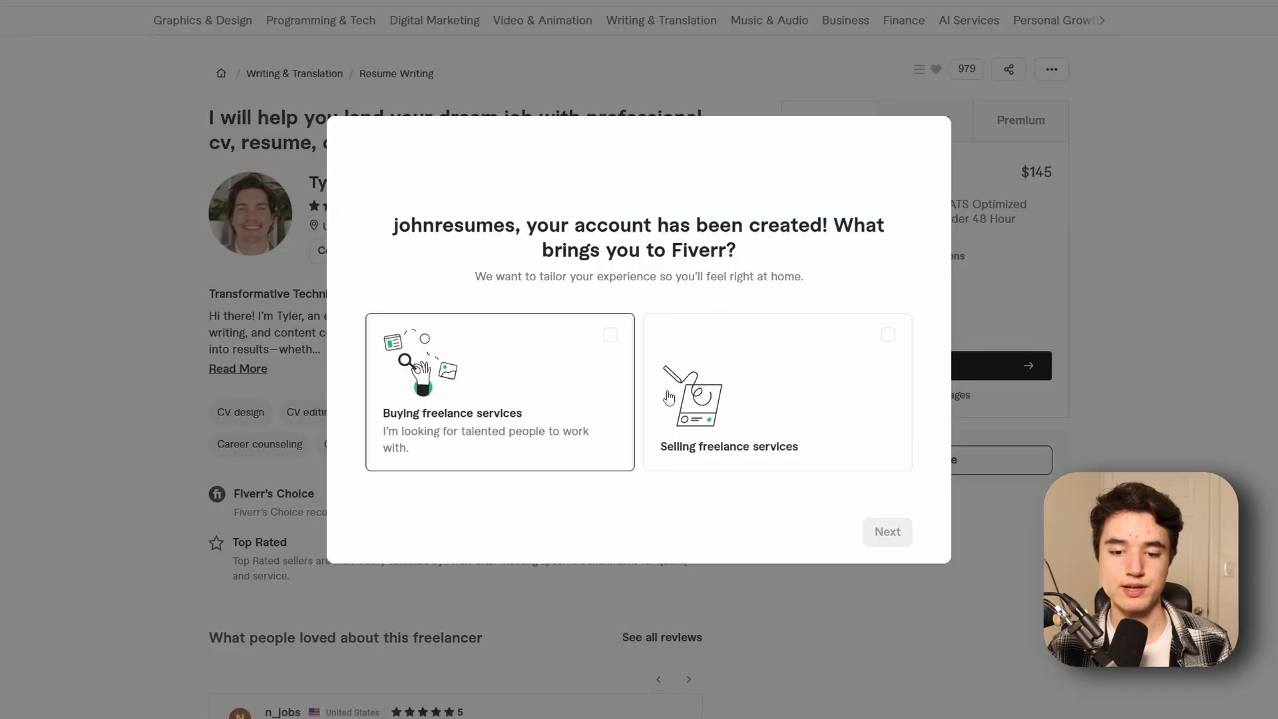
left_click(767, 436)
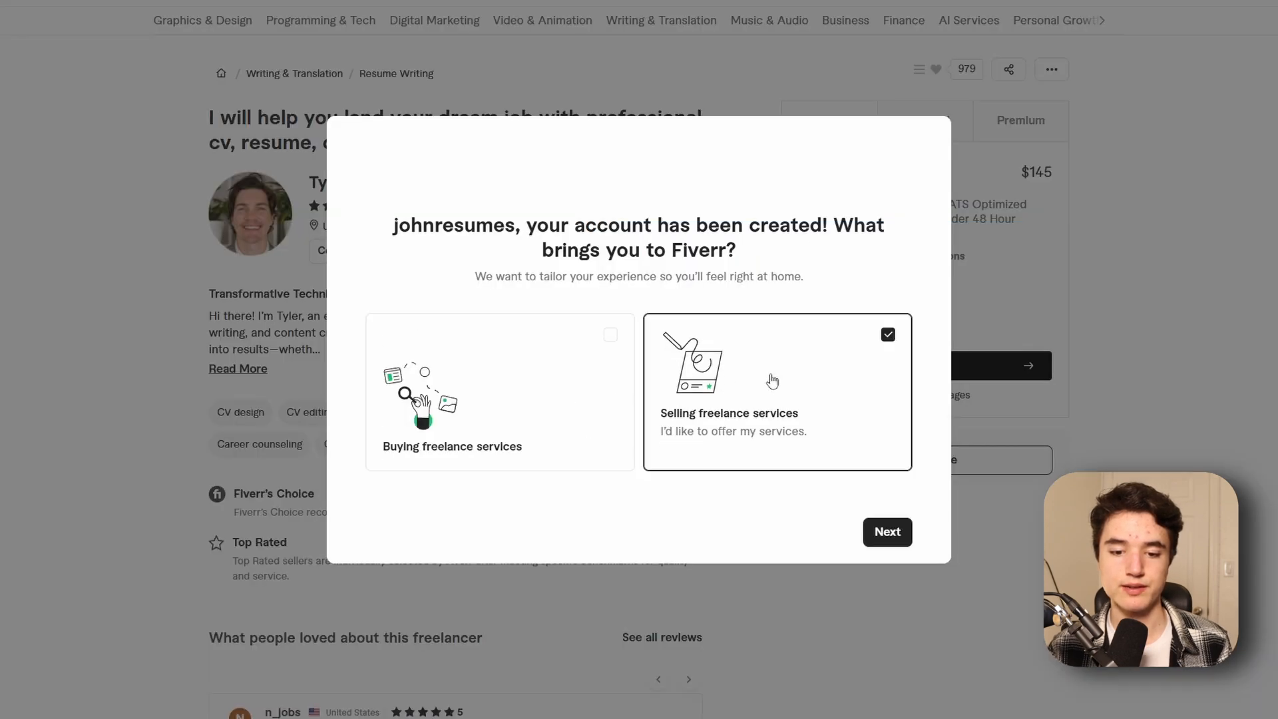
left_click(885, 532)
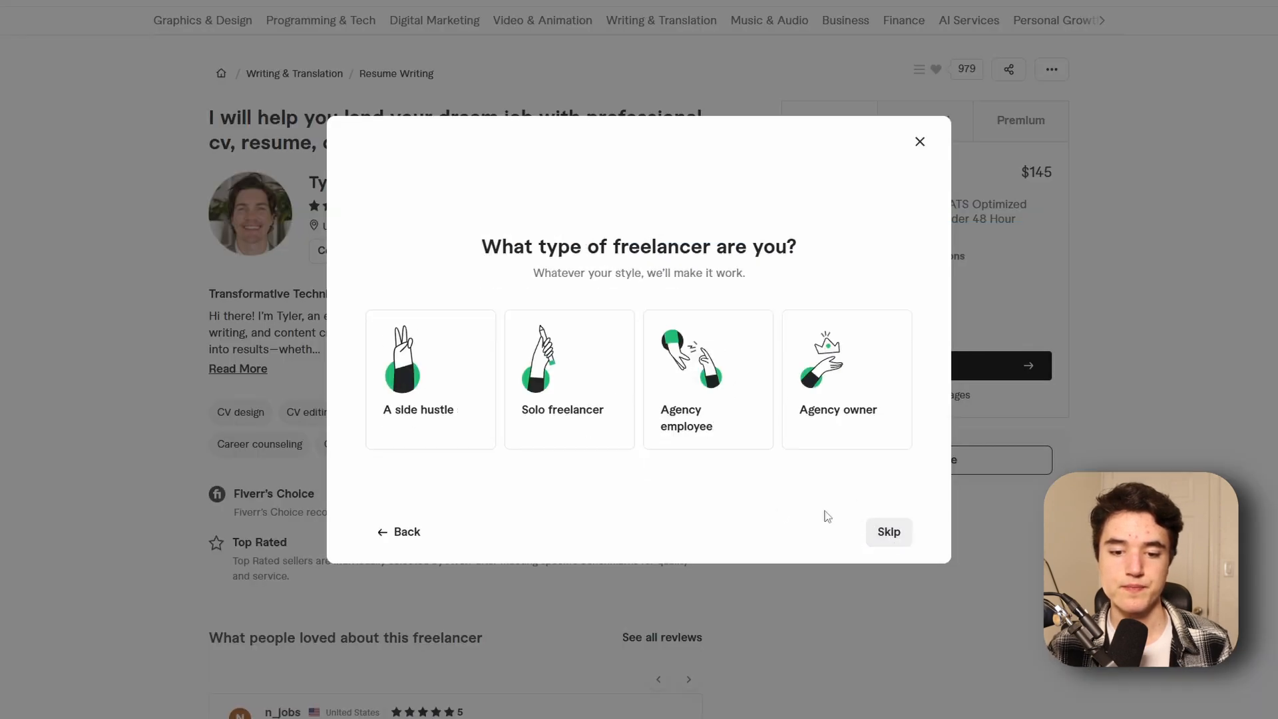
left_click(575, 357)
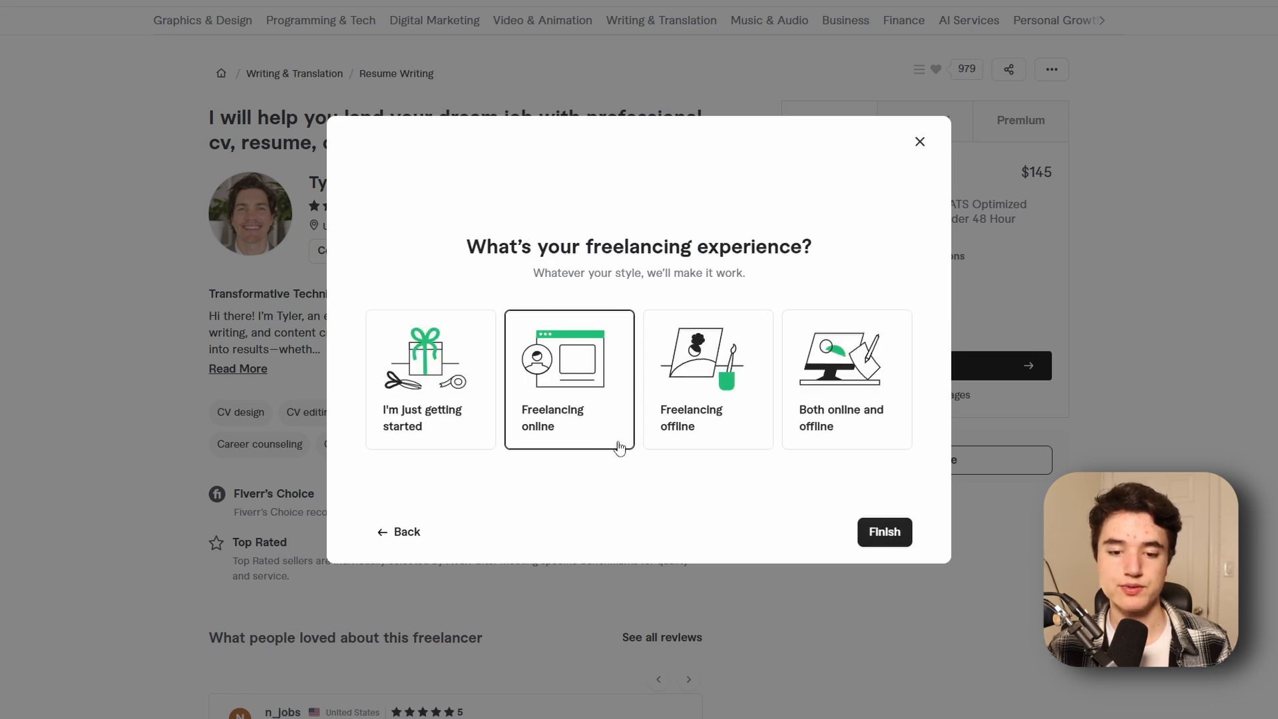
left_click(882, 531)
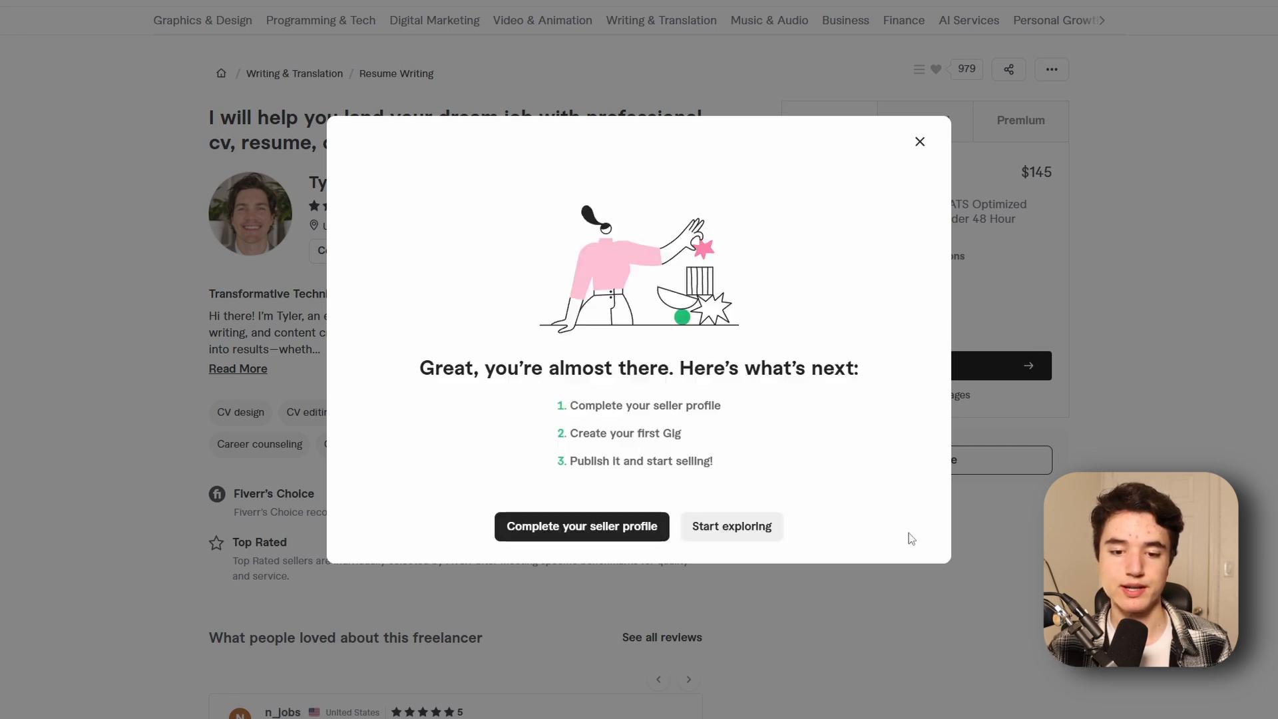
Start completing the seller profile and go through the introductory guidance pages to the Personal Info form.
left_click(636, 531)
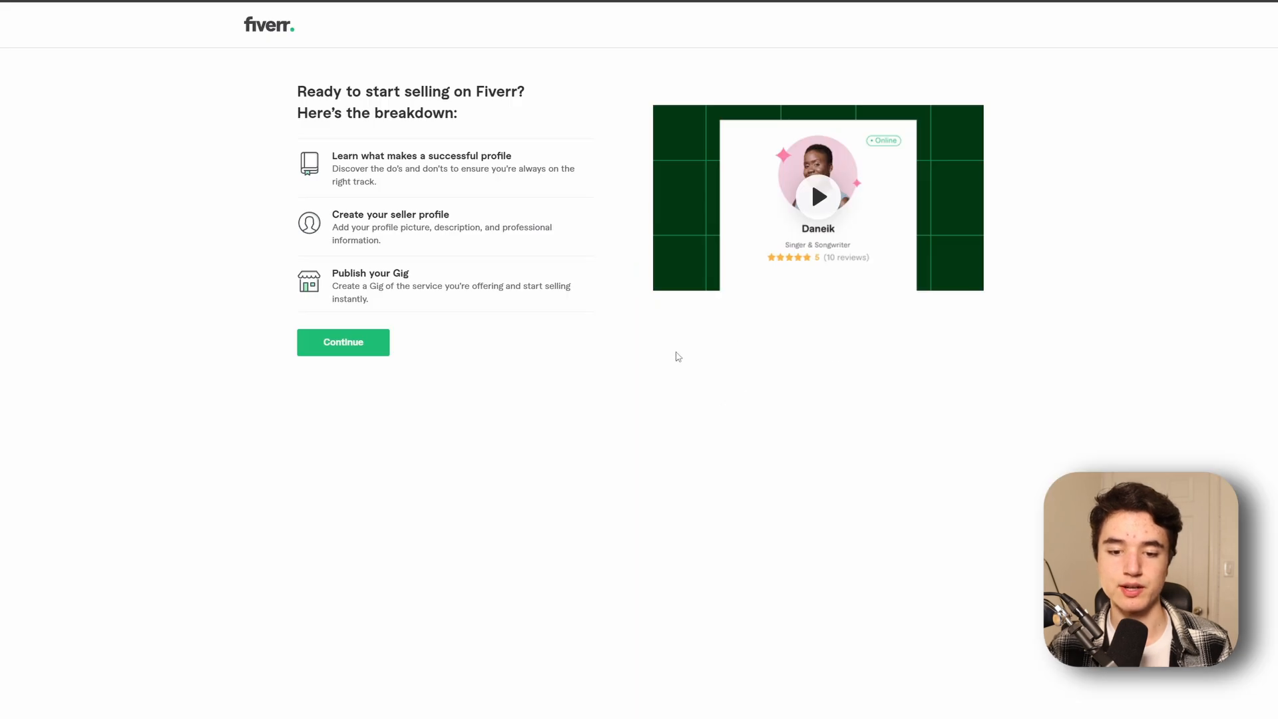
left_click(373, 349)
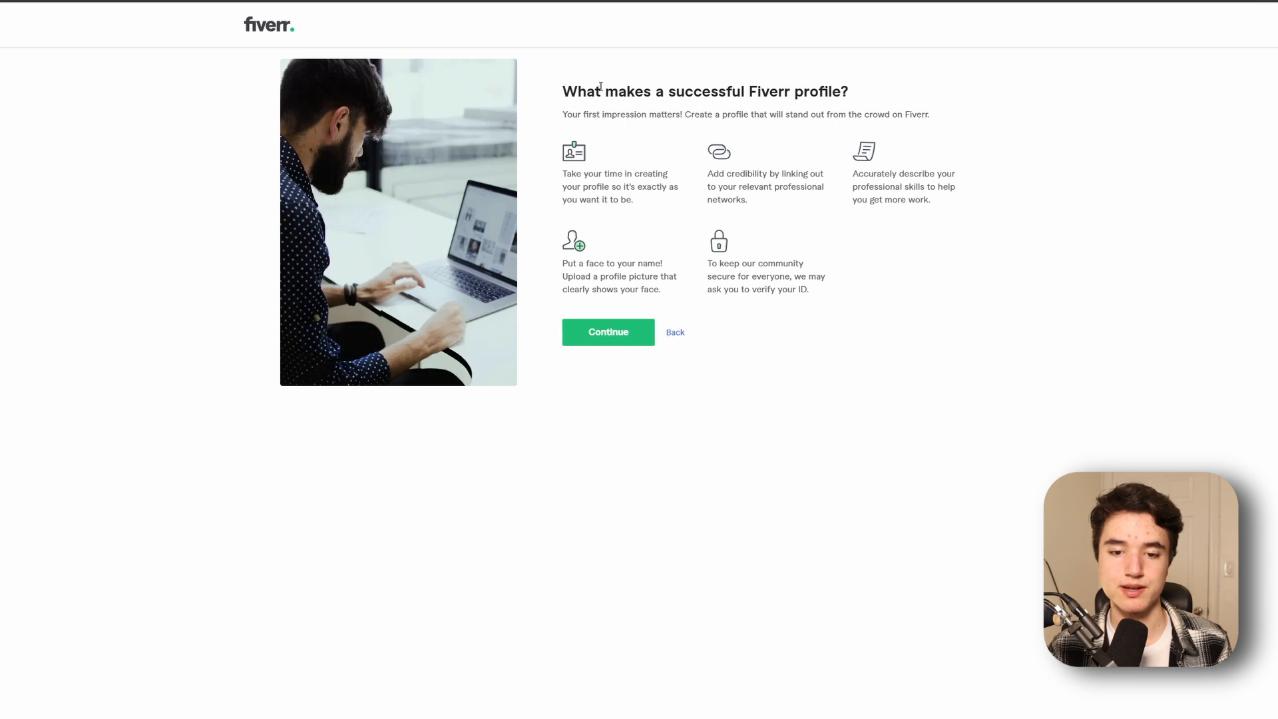
left_click(609, 336)
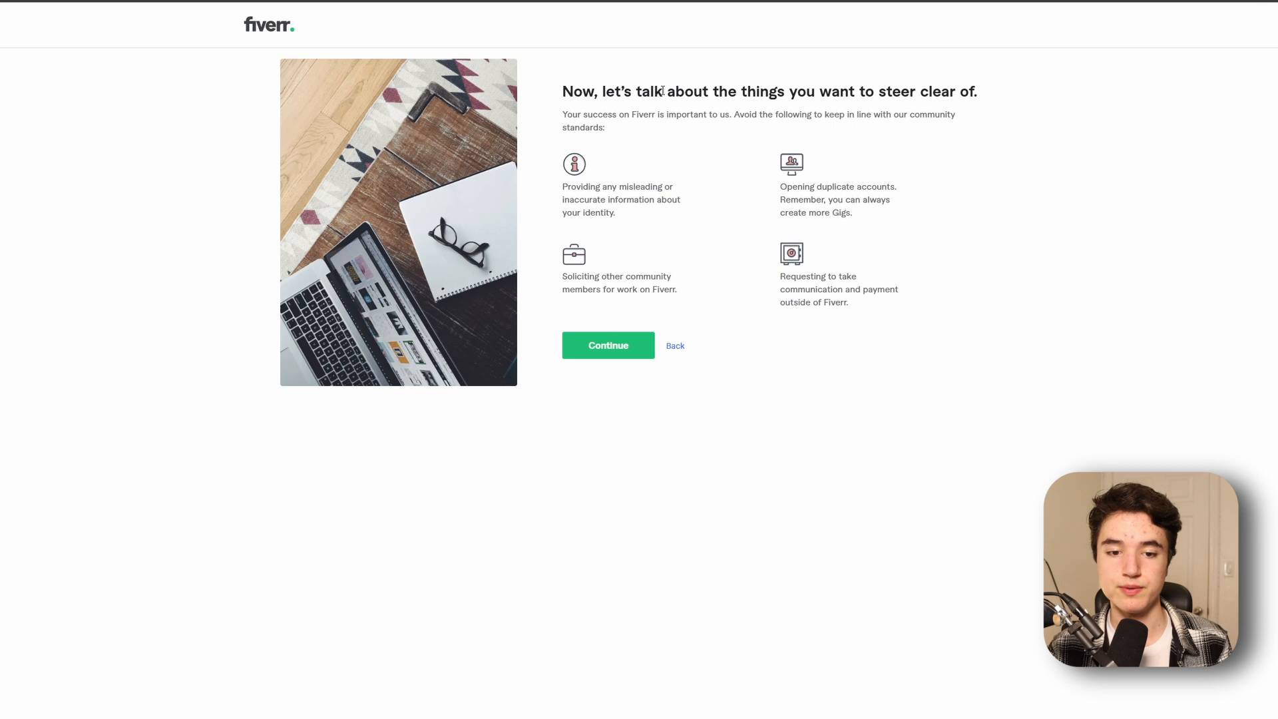
left_click(607, 350)
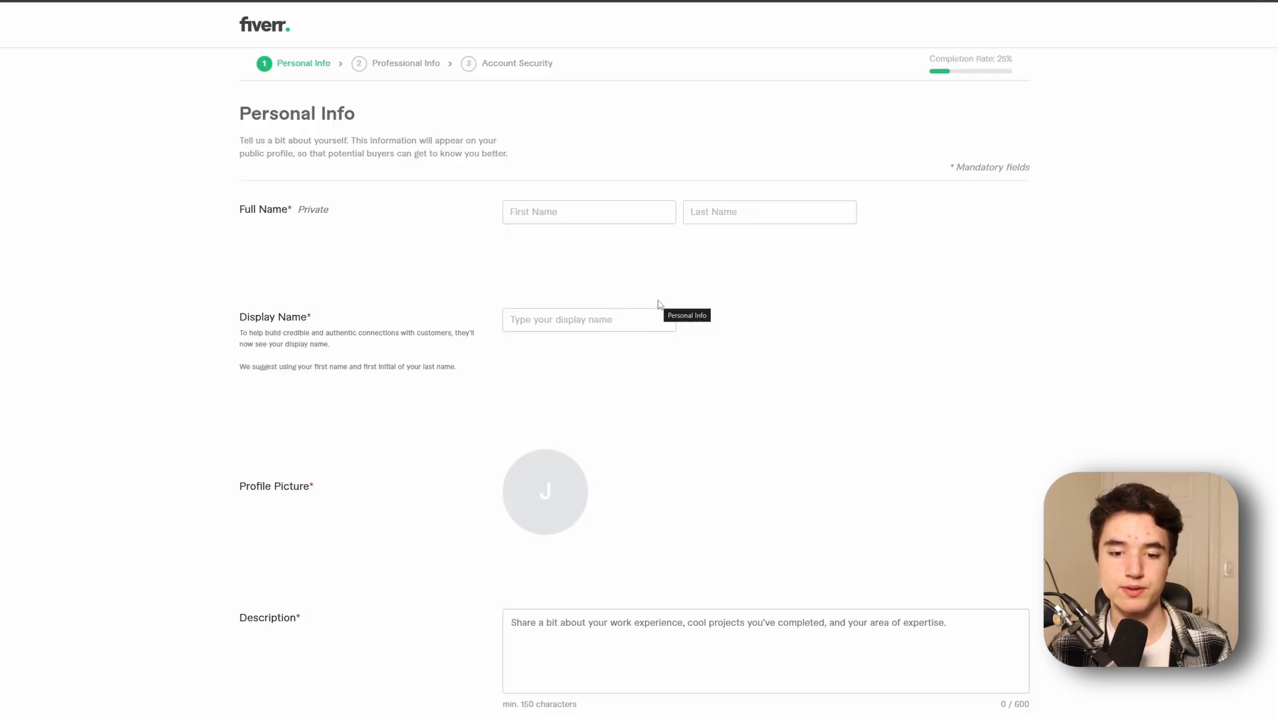
Fill in the seller's first and last name in the Personal Info form using the saved autofill entry.
left_click(593, 211)
left_click(615, 243)
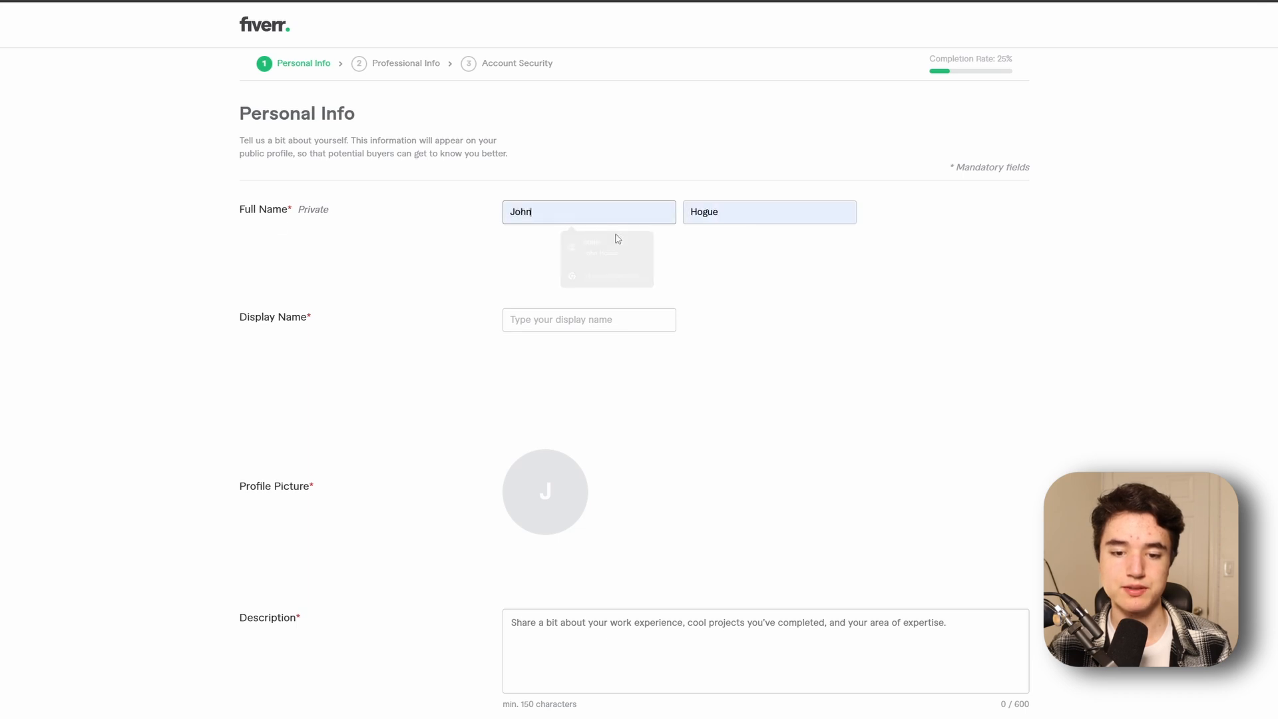
scroll(710, 259, "down", 1)
scroll(710, 260, "down", 1)
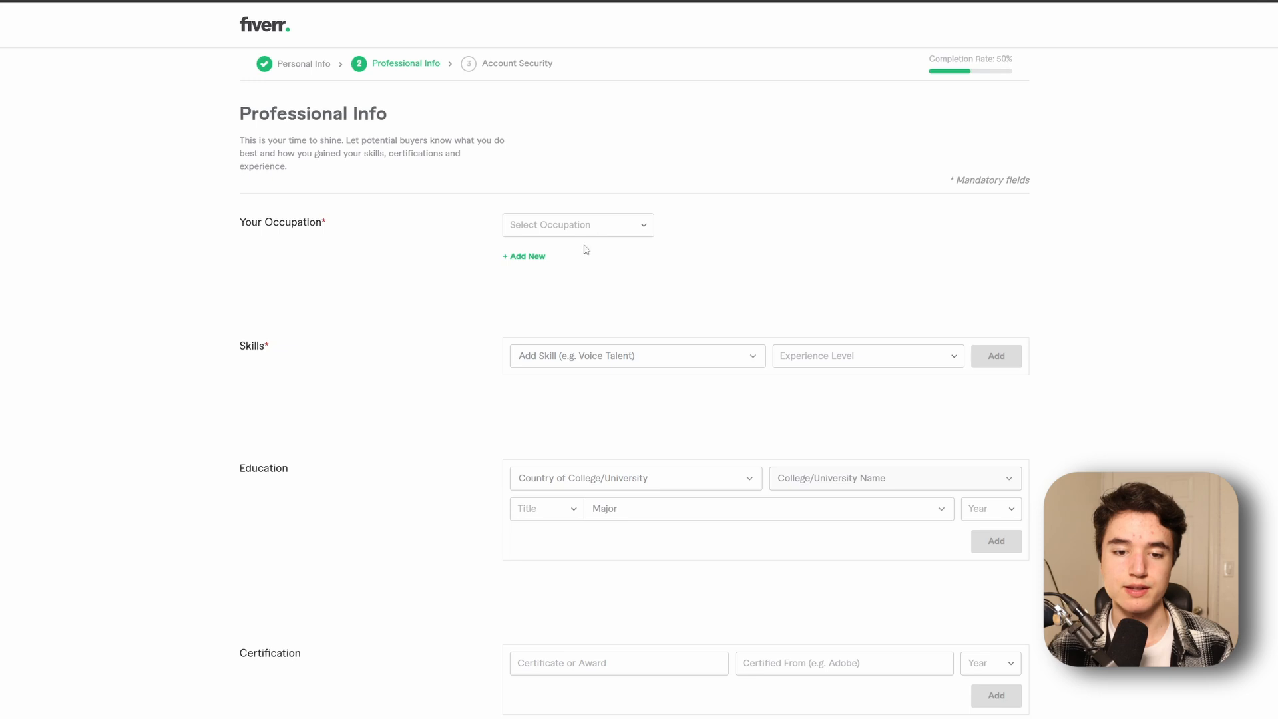
Set the seller's occupation to Writing & Translation.
left_click(605, 229)
scroll(579, 302, "down", 3)
scroll(579, 302, "up", 3)
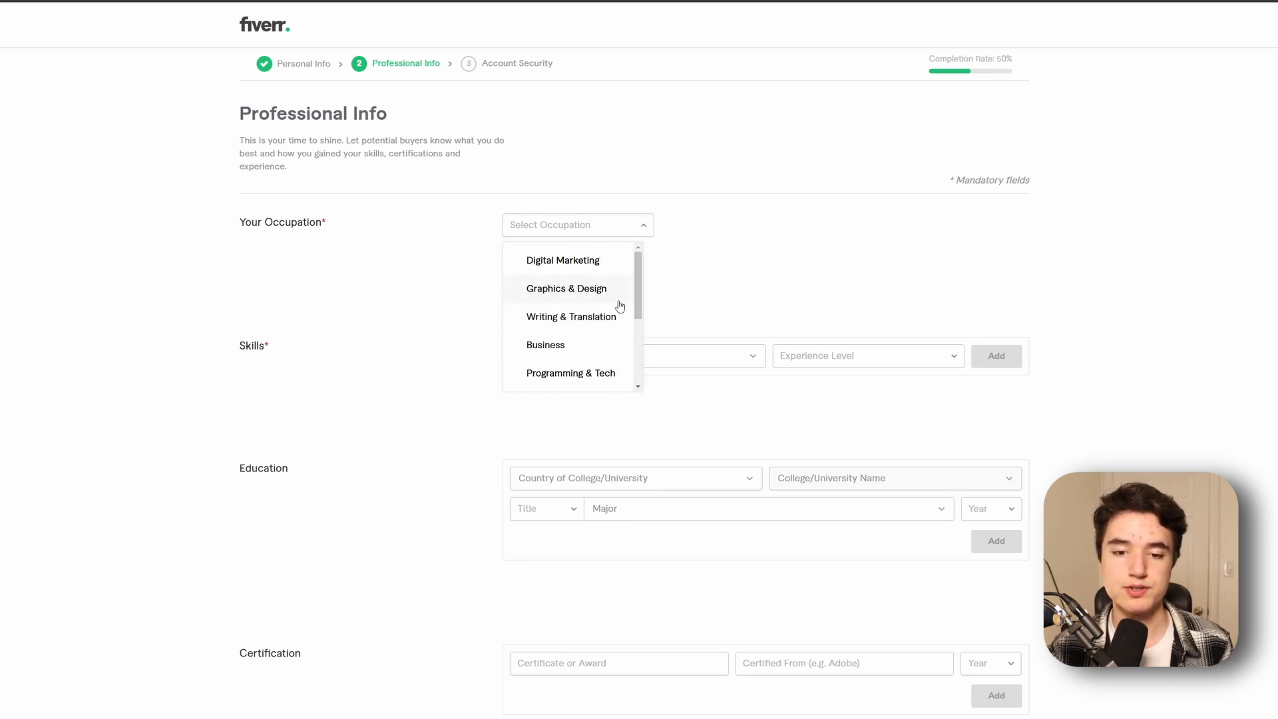
left_click(570, 317)
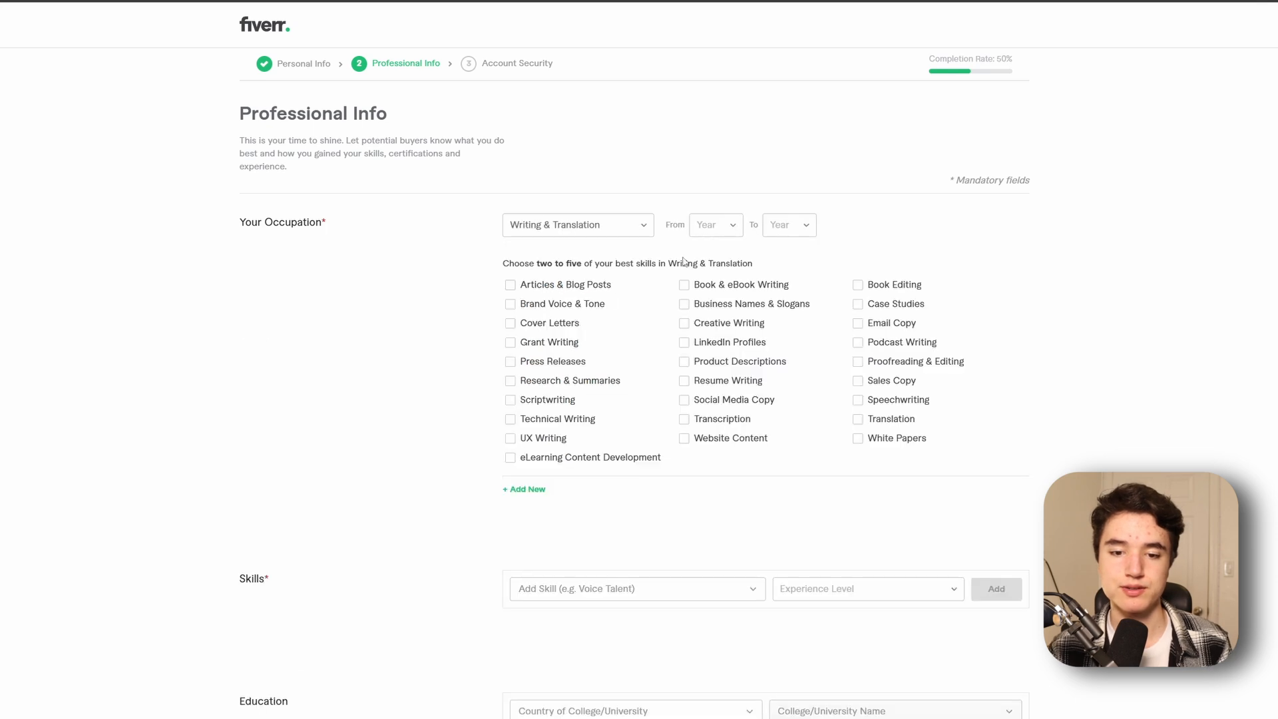
Set the occupation period from 2025 to 2025 and select Resume Writing as one of the best skills.
left_click(711, 225)
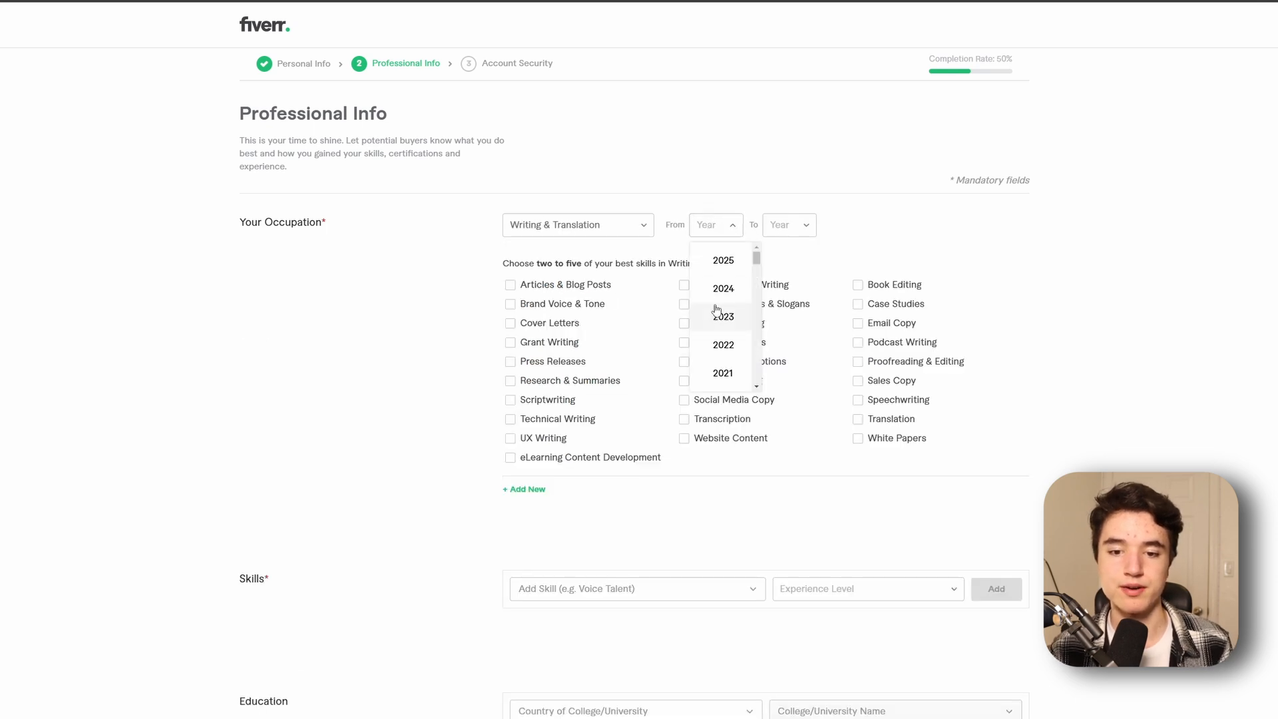
left_click(721, 260)
left_click(779, 230)
left_click(795, 260)
left_click(686, 381)
left_click(717, 226)
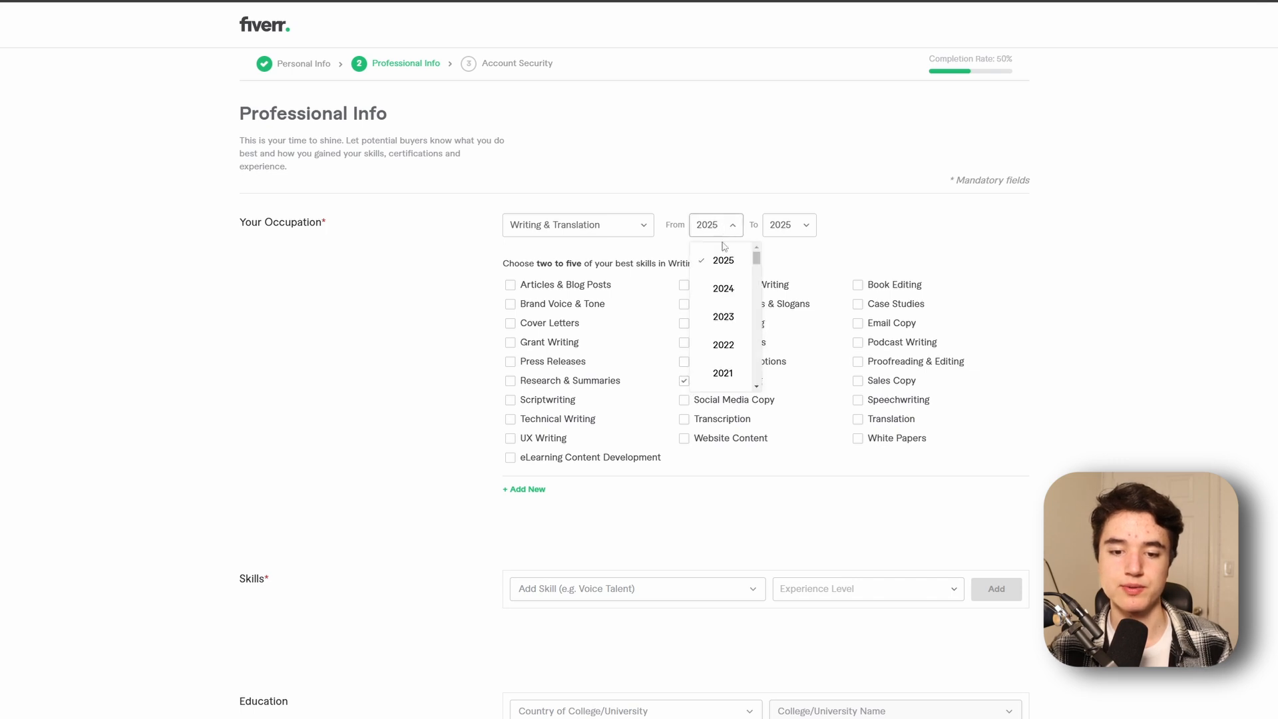
Add Writing to the profile skills with the Intermediate experience level.
type("riting")
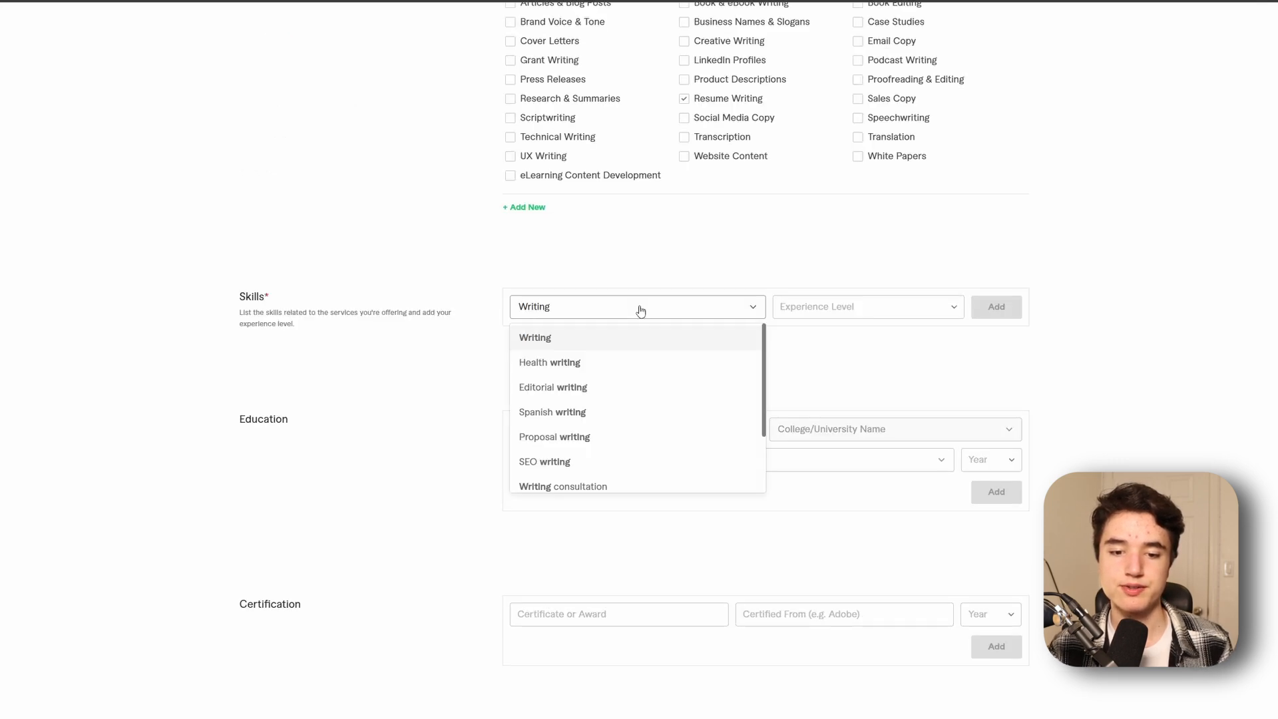
left_click(568, 340)
left_click(821, 310)
left_click(820, 370)
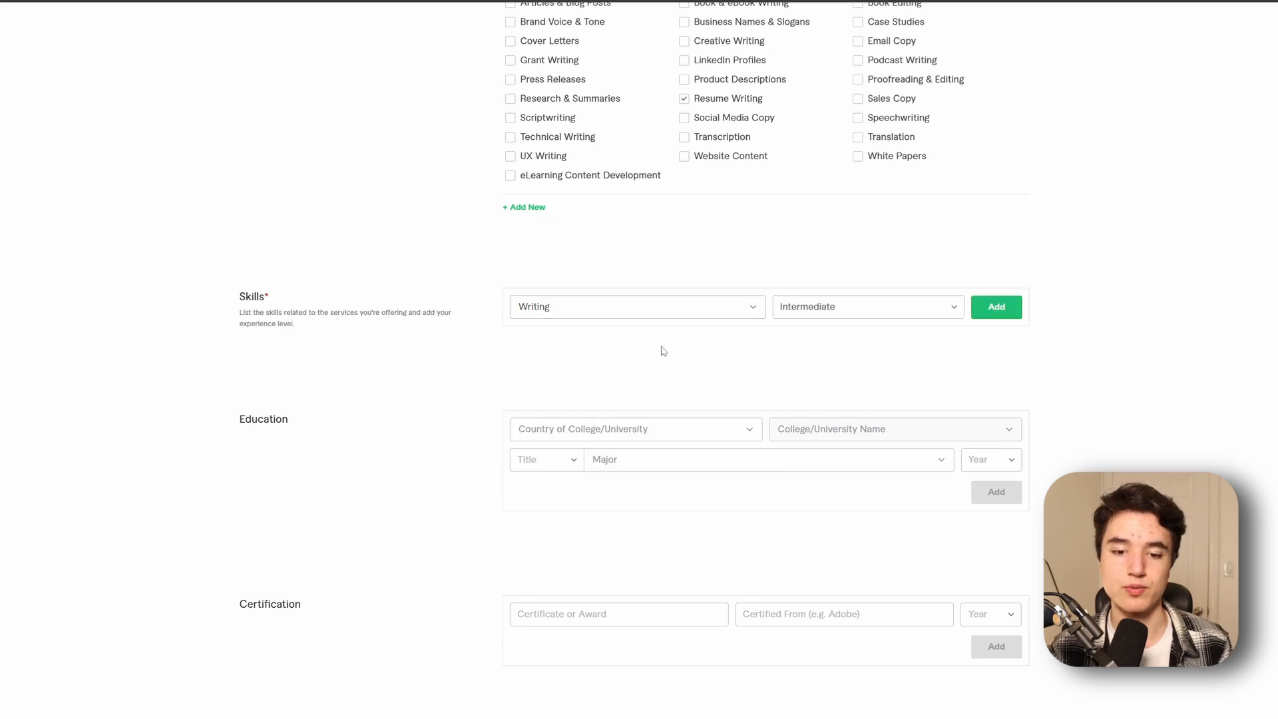
left_click(997, 307)
Begin another skill entry and look up "Resume" among the suggested skills.
left_click(1002, 300)
left_click(608, 308)
type("Resume ")
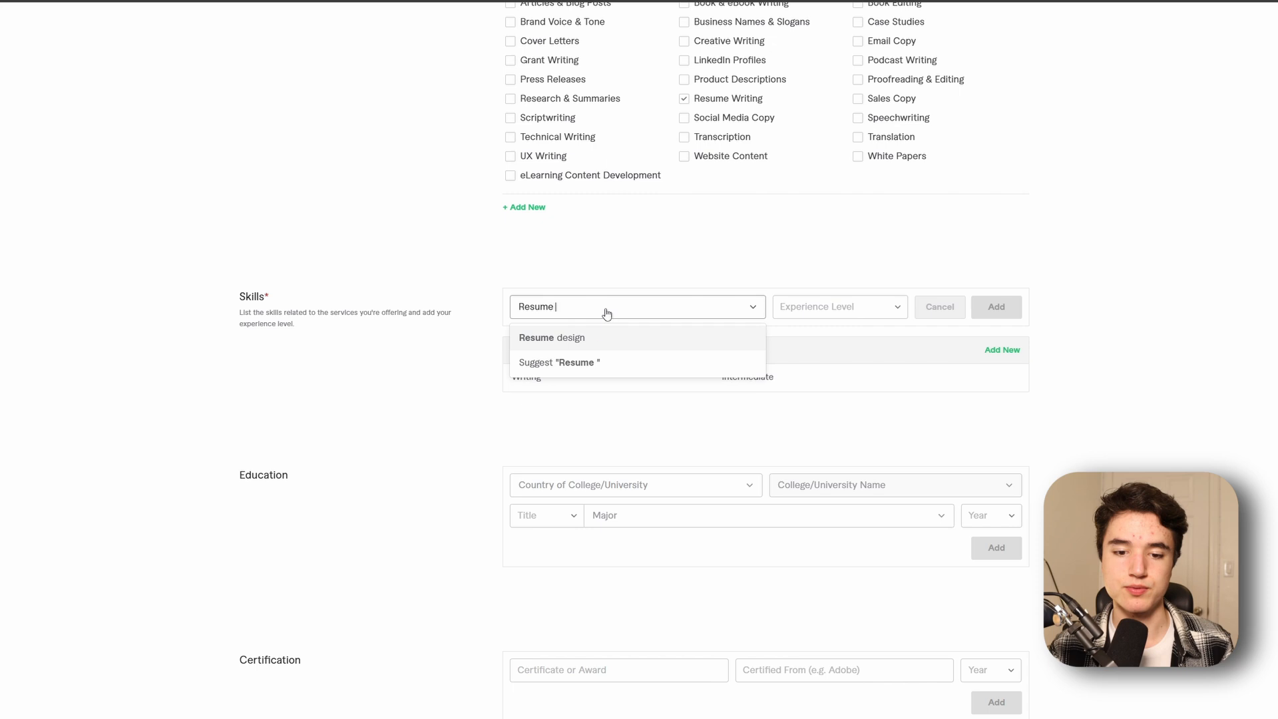
type("Writing")
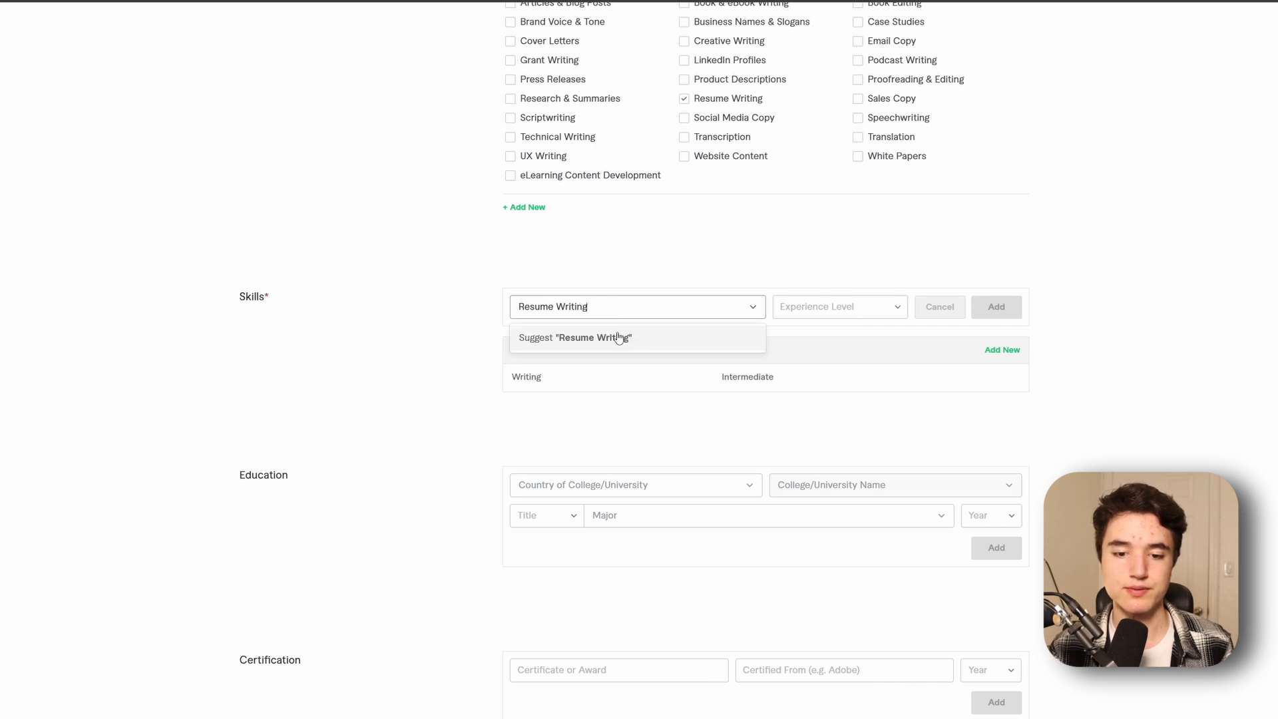
key("BackSpace")
key("BackSpace")
key("BackSpace")
key("BackSpace")
key("BackSpace")
key("BackSpace")
key("BackSpace")
key("BackSpace")
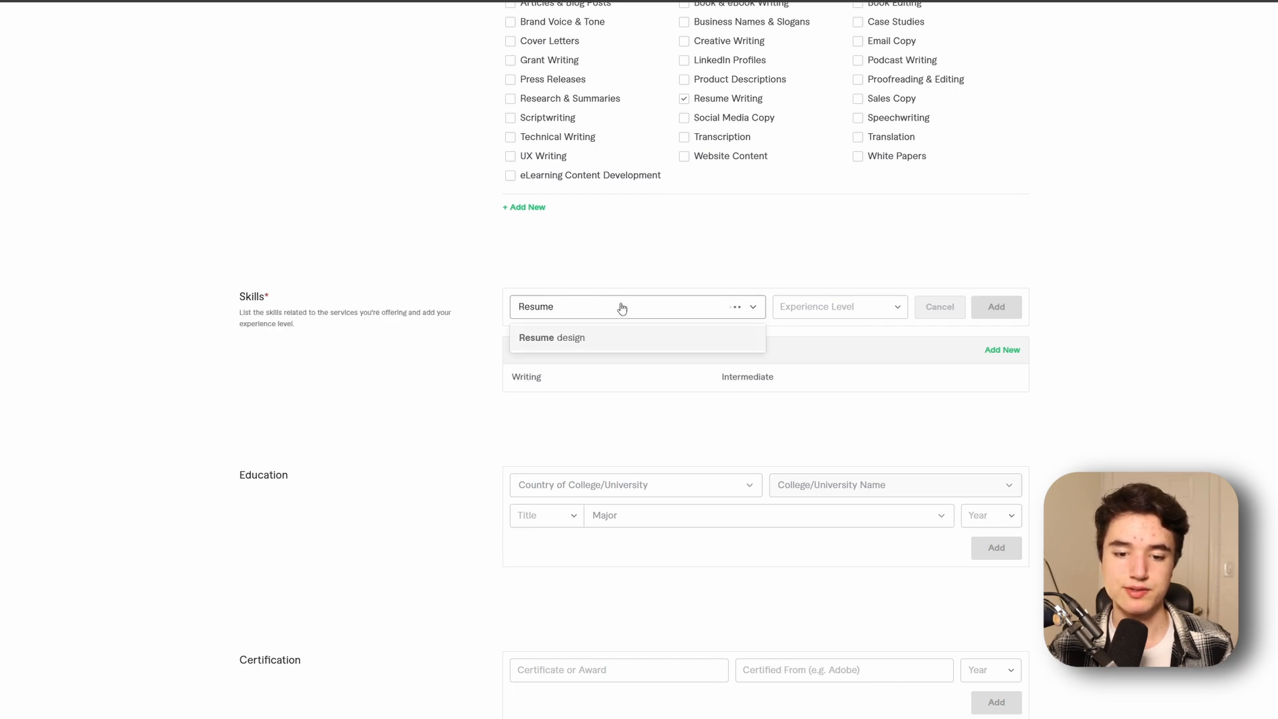
Add the suggested Resume design skill with the Intermediate experience level.
left_click(597, 339)
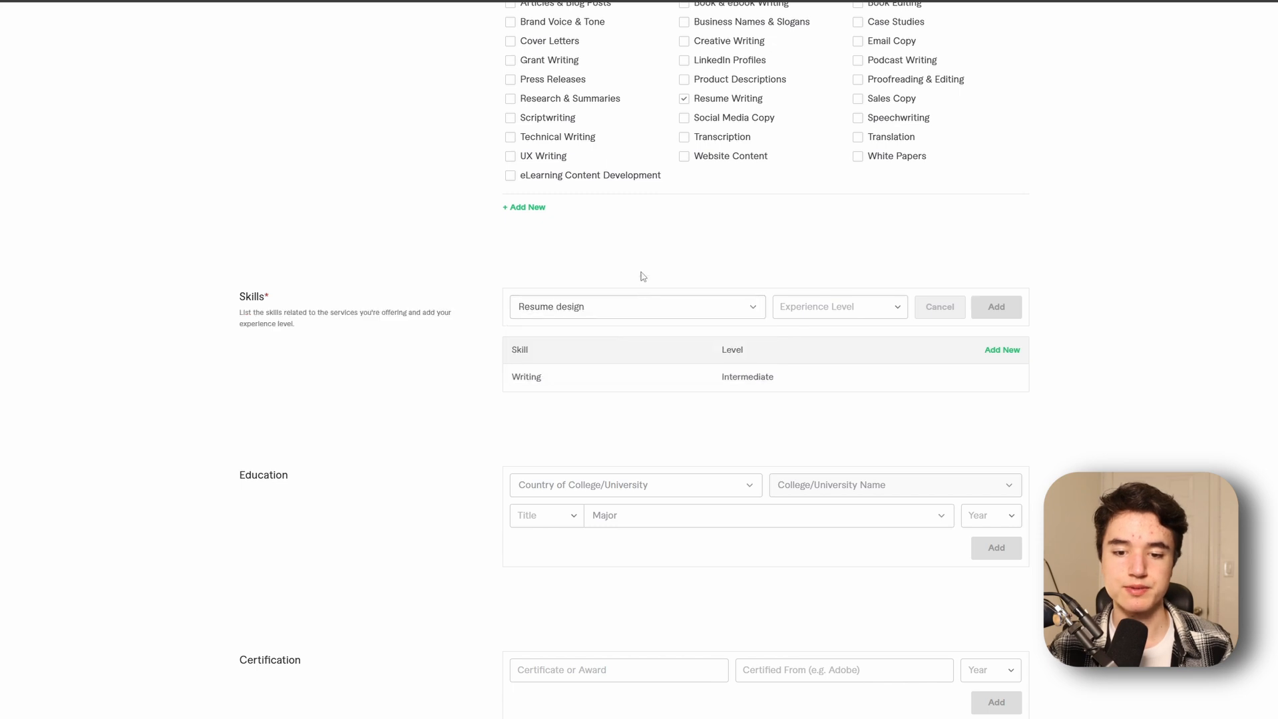
left_click(832, 303)
left_click(826, 368)
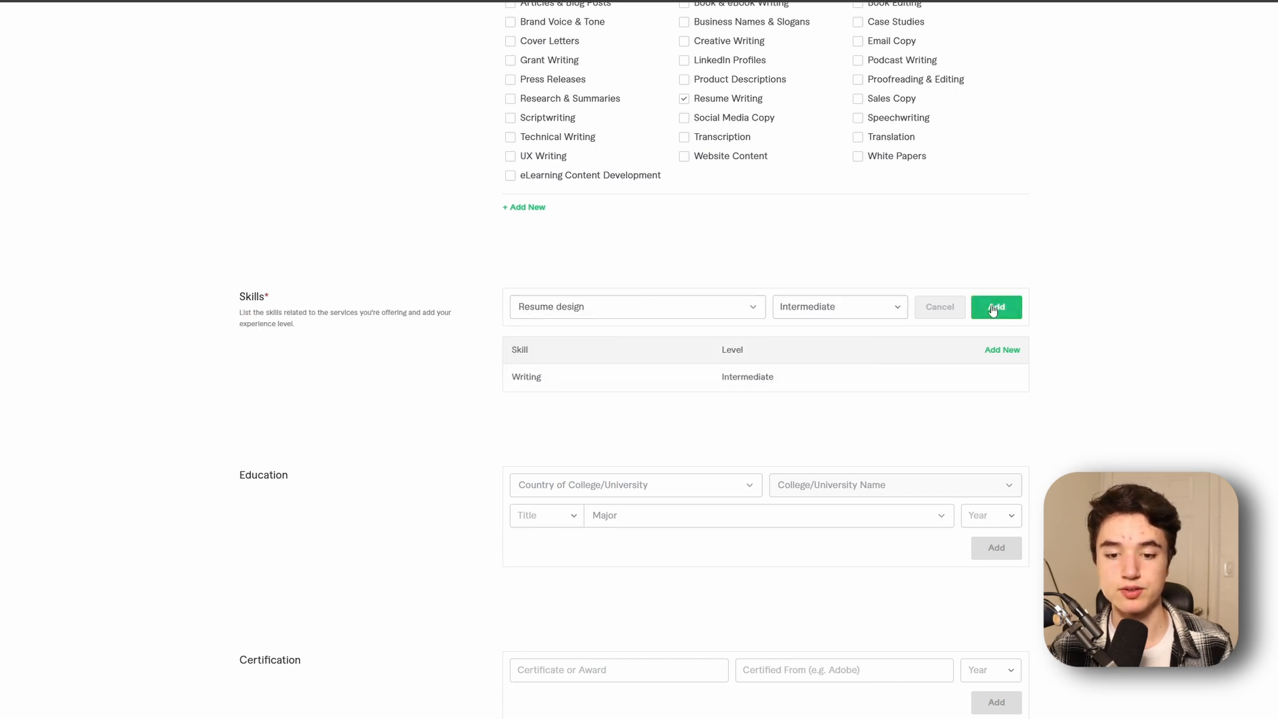
left_click(994, 308)
Continue past the Professional Info and Account Security pages and choose to create a Gig without joining Kickstart.
scroll(732, 319, "down", 3)
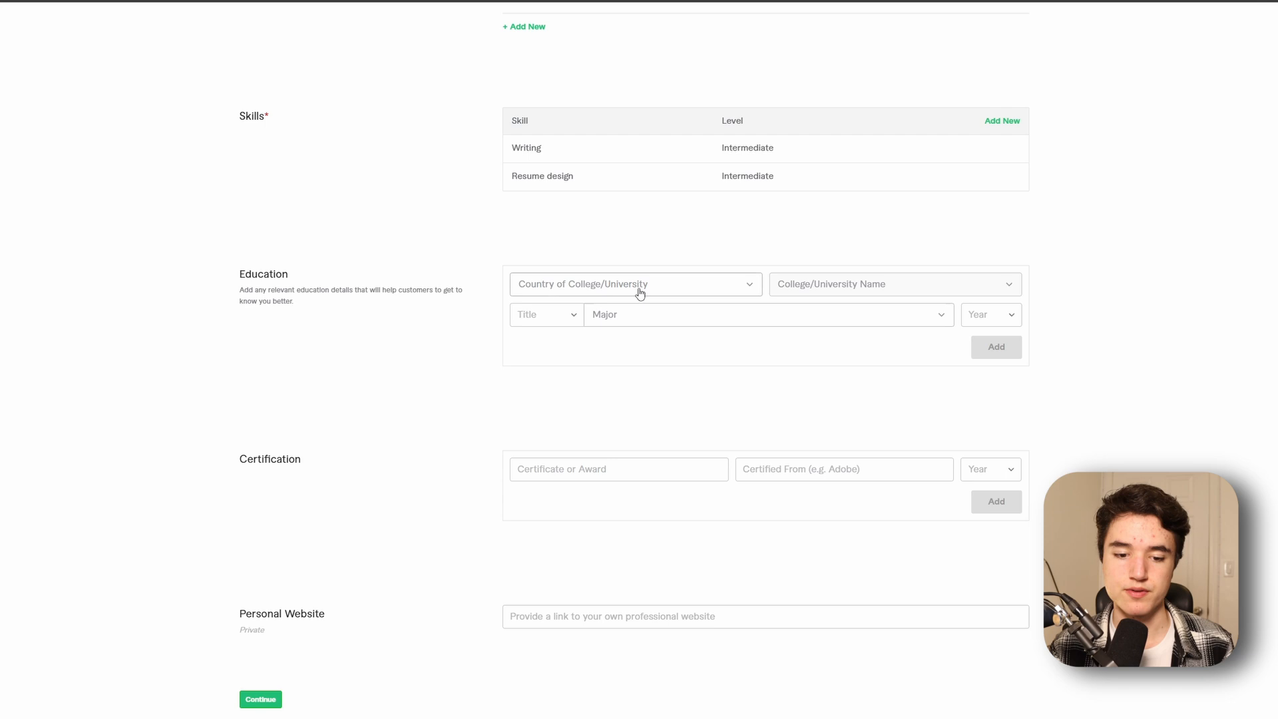
left_click(261, 699)
left_click(983, 318)
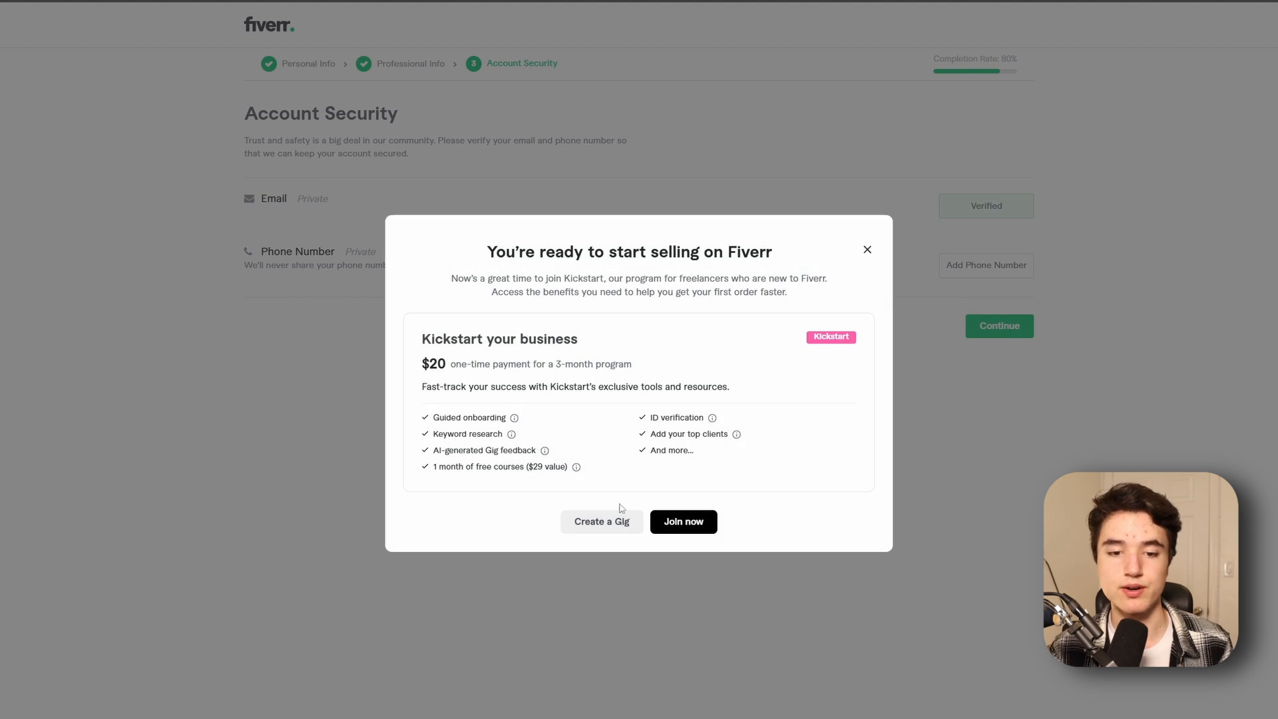
left_click(606, 527)
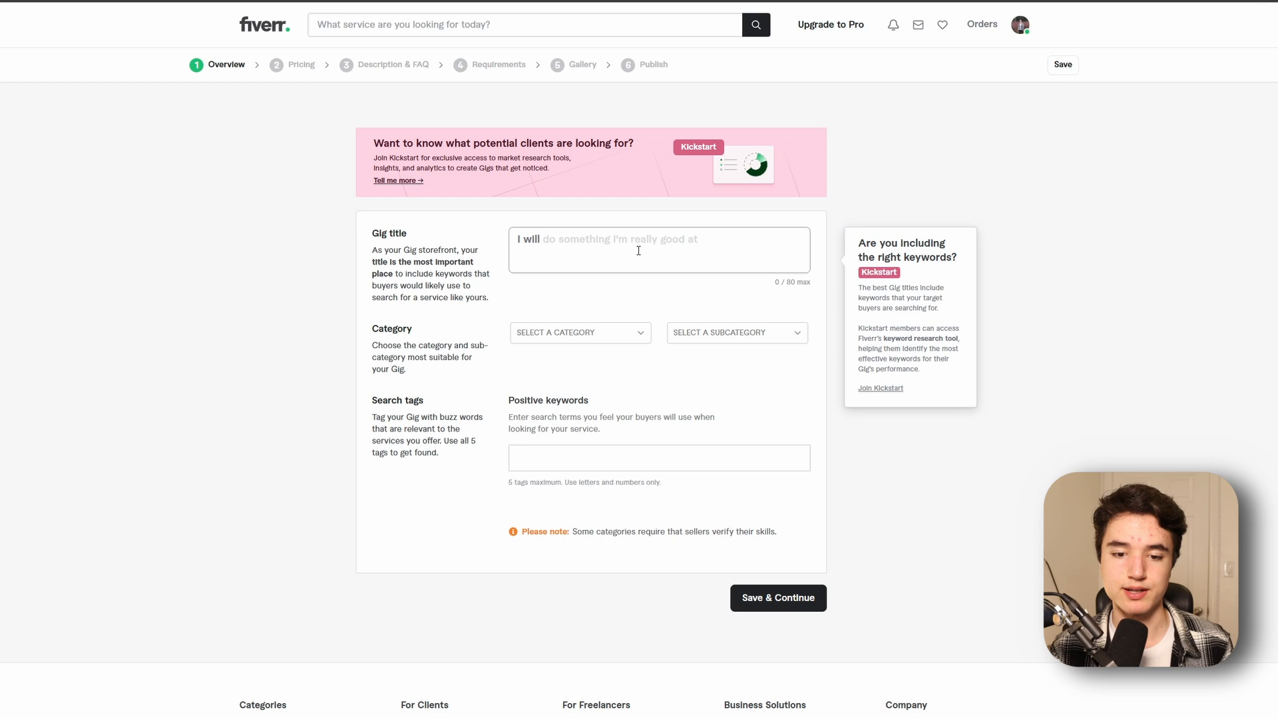
Title the Gig "I will write a professional resume for you" and apply the suggested category Writing & Translation > Resume Writing.
type("write")
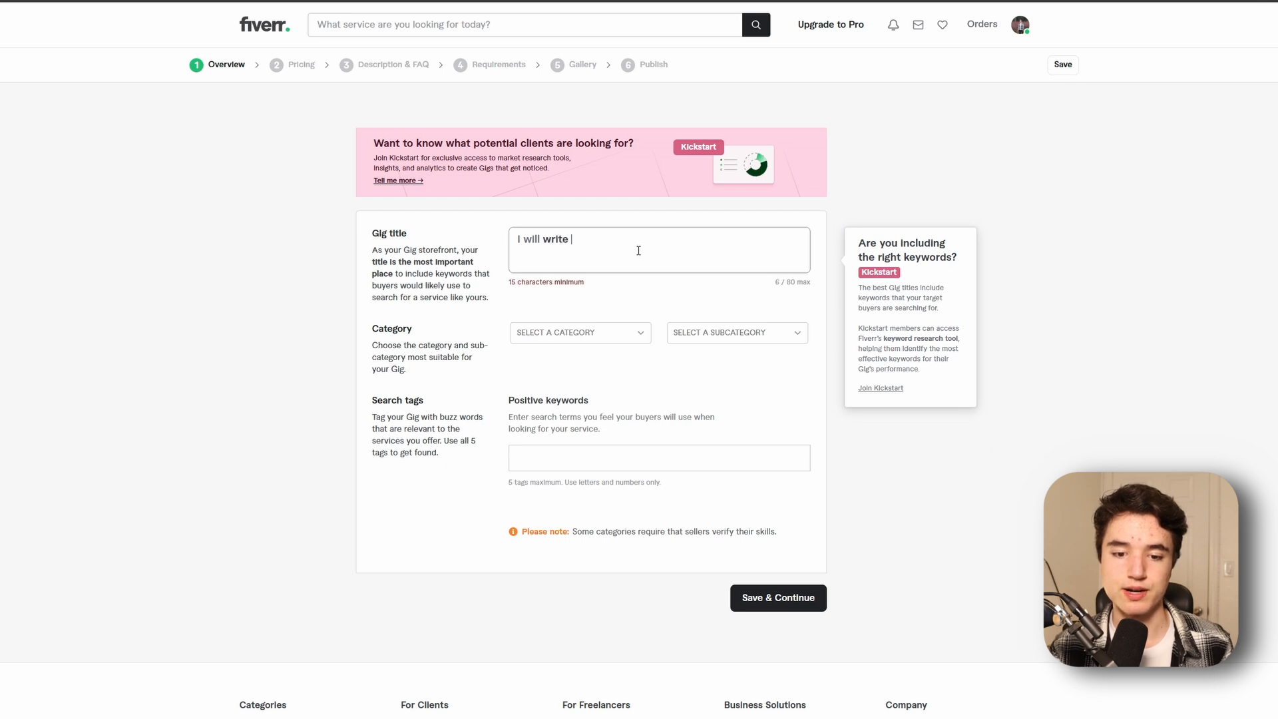
type(" a professional resume for you")
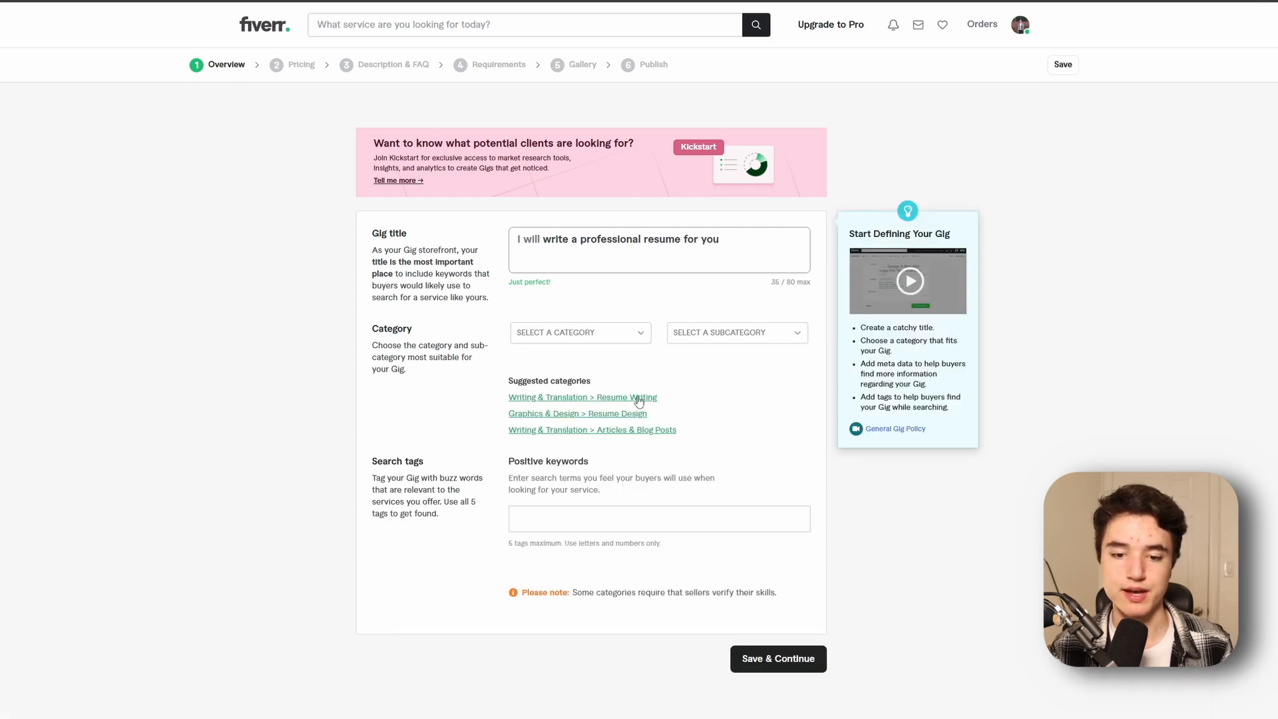
left_click(643, 397)
Set the Gig metadata to English as the language and Business, Insurance and Cyber security as the industries.
scroll(623, 331, "down", 4)
left_click(631, 317)
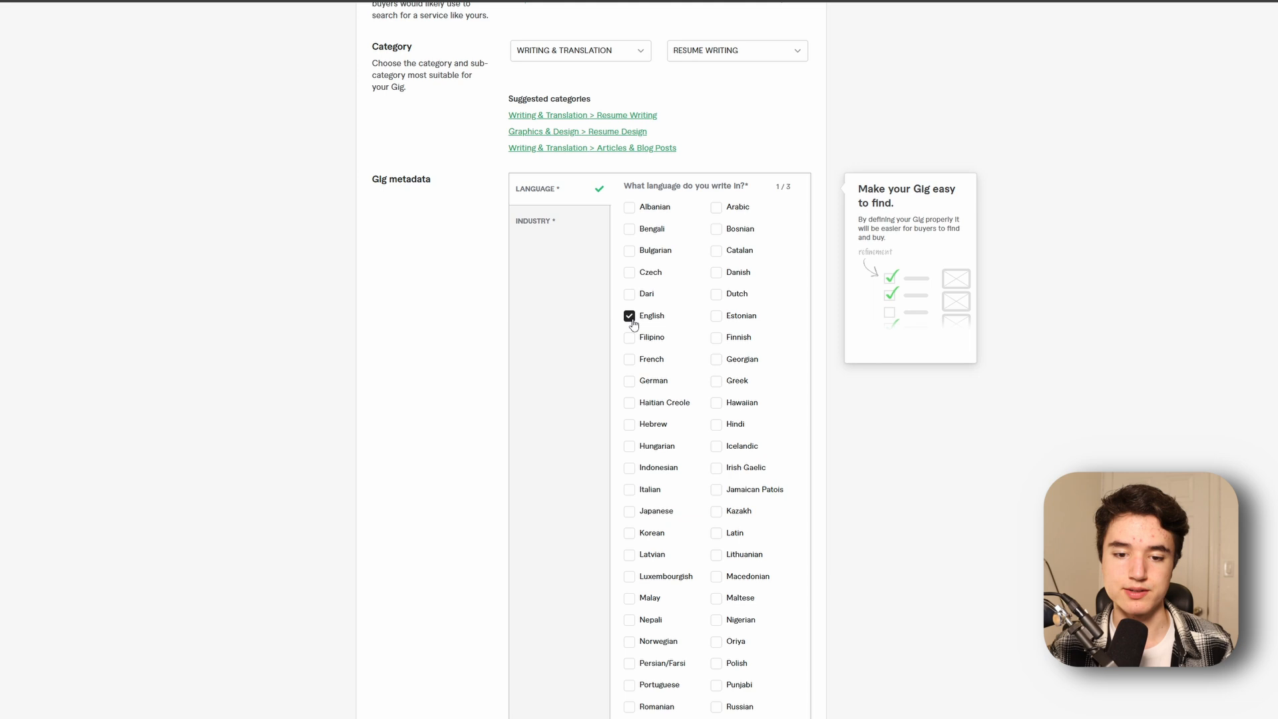
left_click(565, 222)
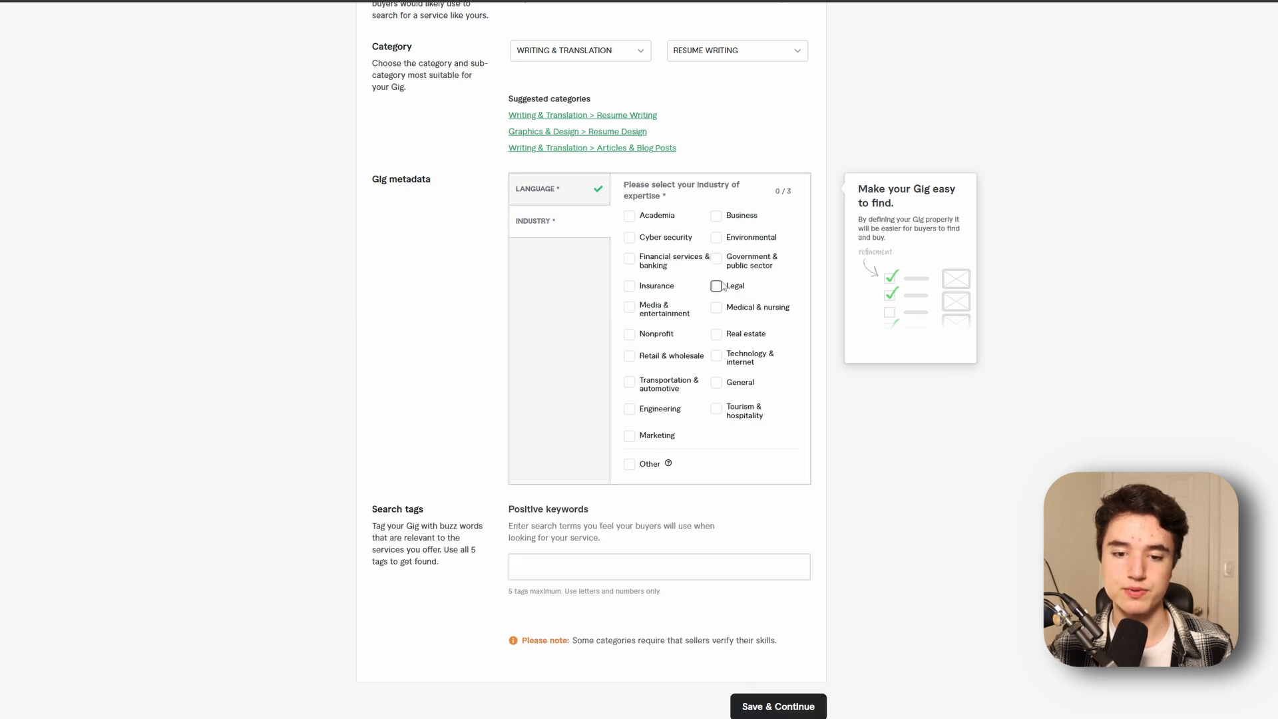
left_click(718, 217)
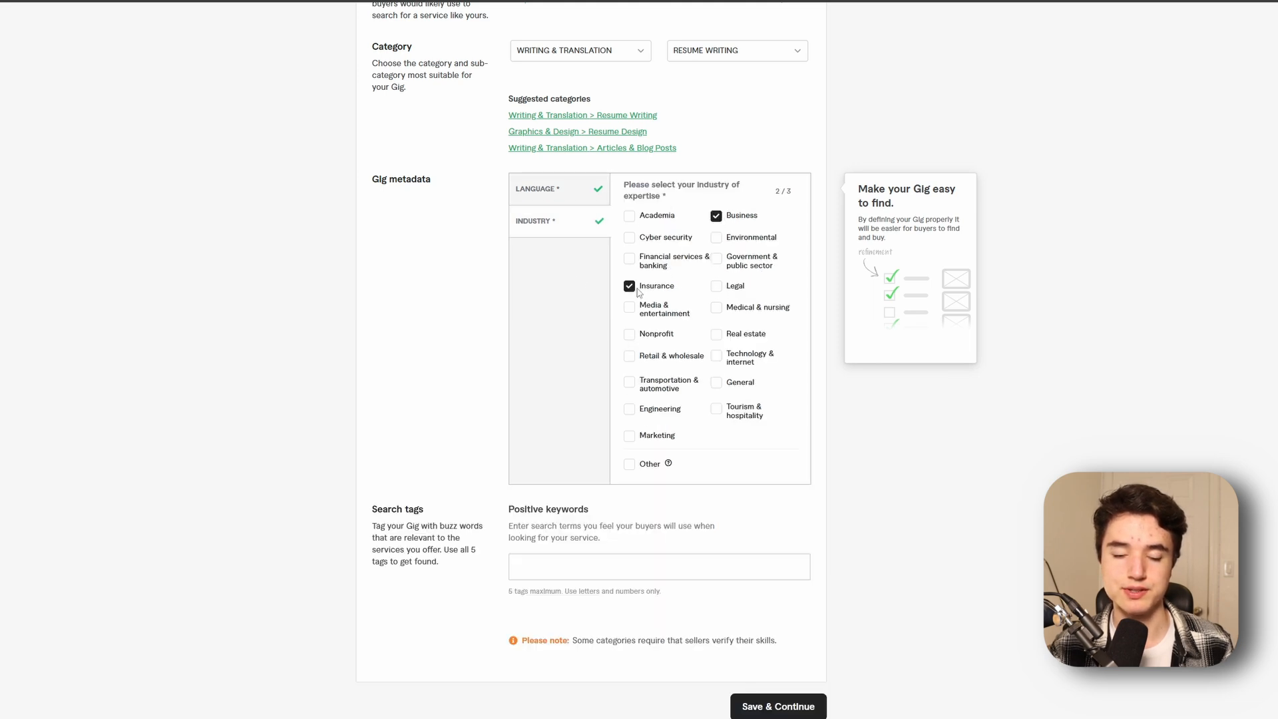
left_click(630, 238)
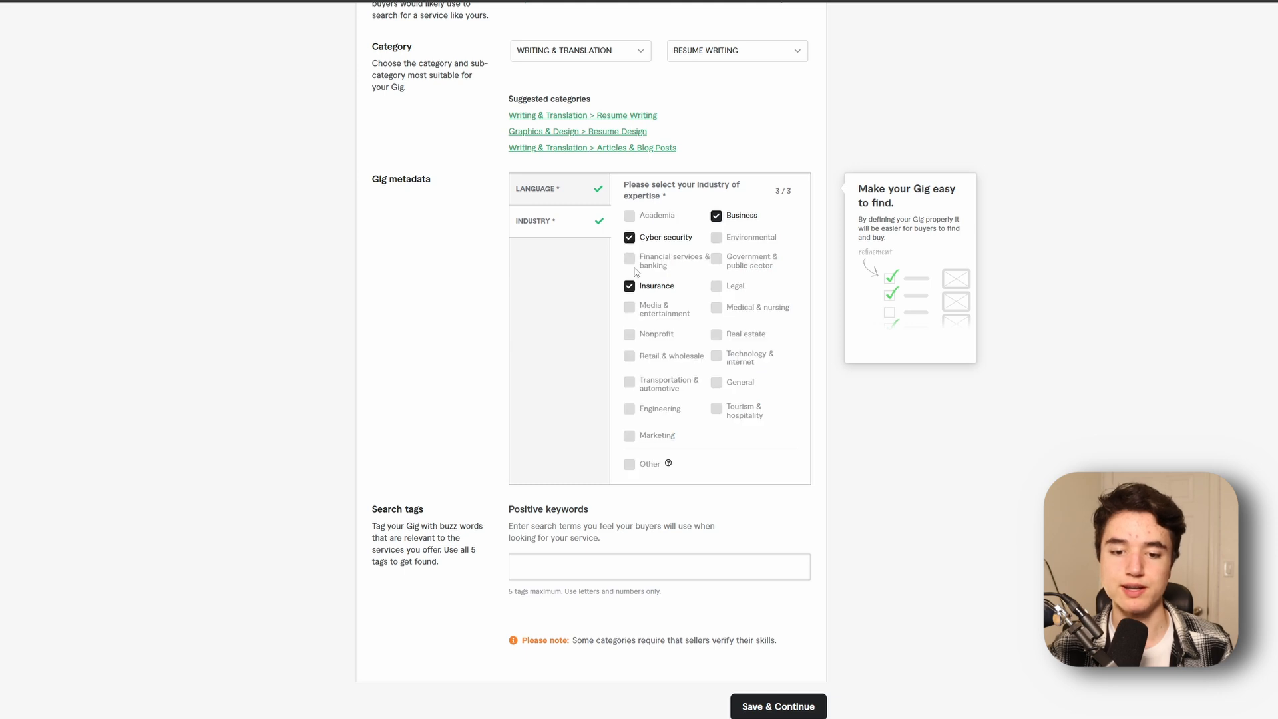
Add "Resume writing" as a positive keyword in the Gig's search tags.
scroll(633, 248, "down", 3)
left_click(590, 396)
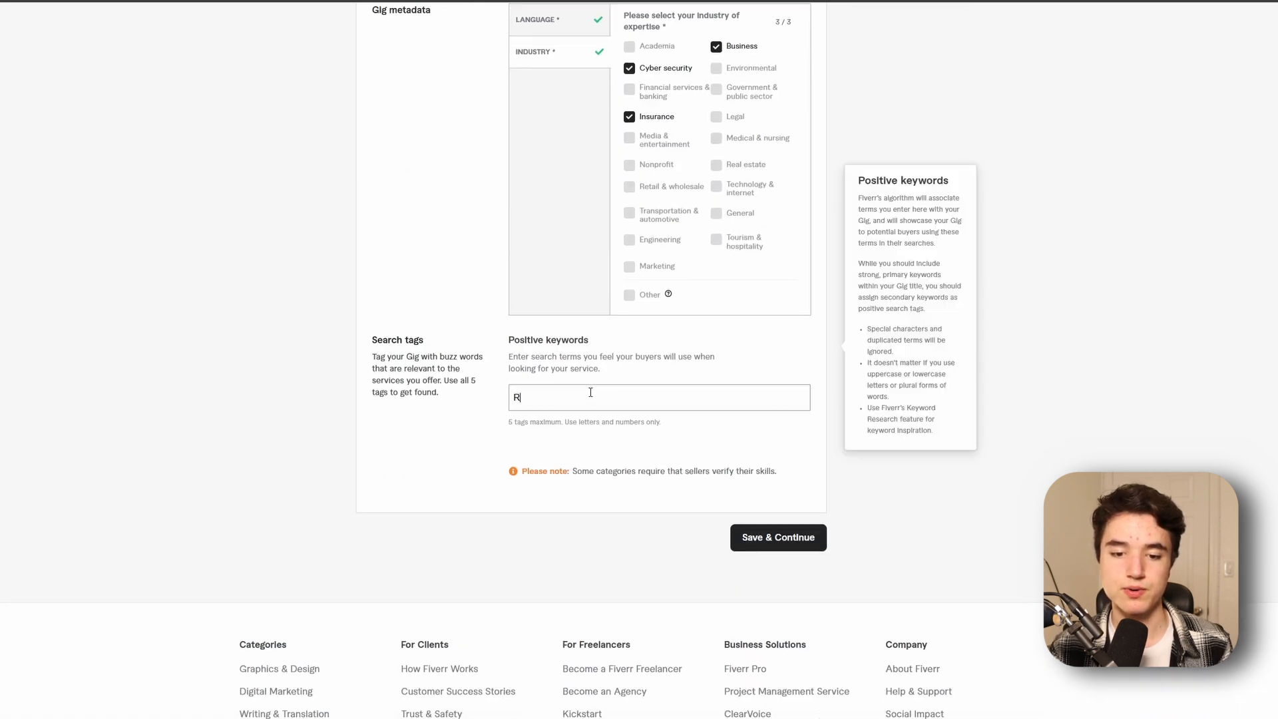
type("Resume writing")
key("Return")
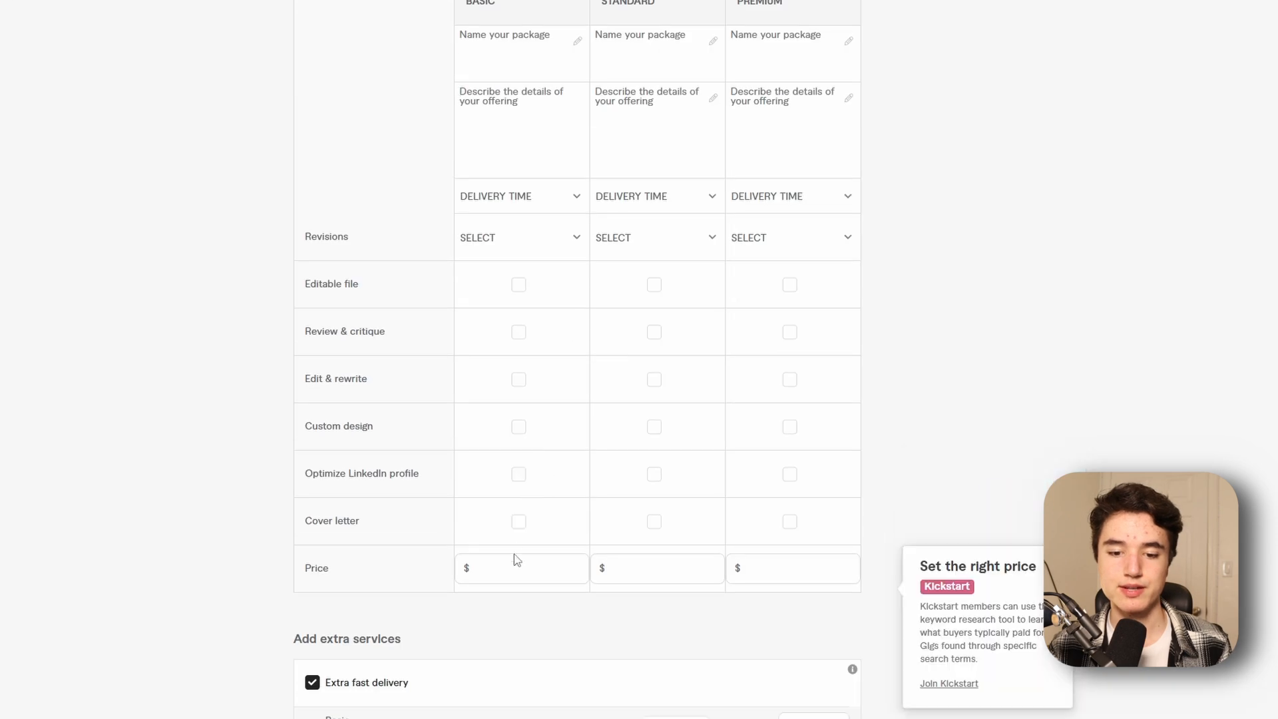
Price the packages at $5 for Basic, $15 for Standard and $20 for Premium.
left_click(518, 565)
left_click(647, 568)
type("15")
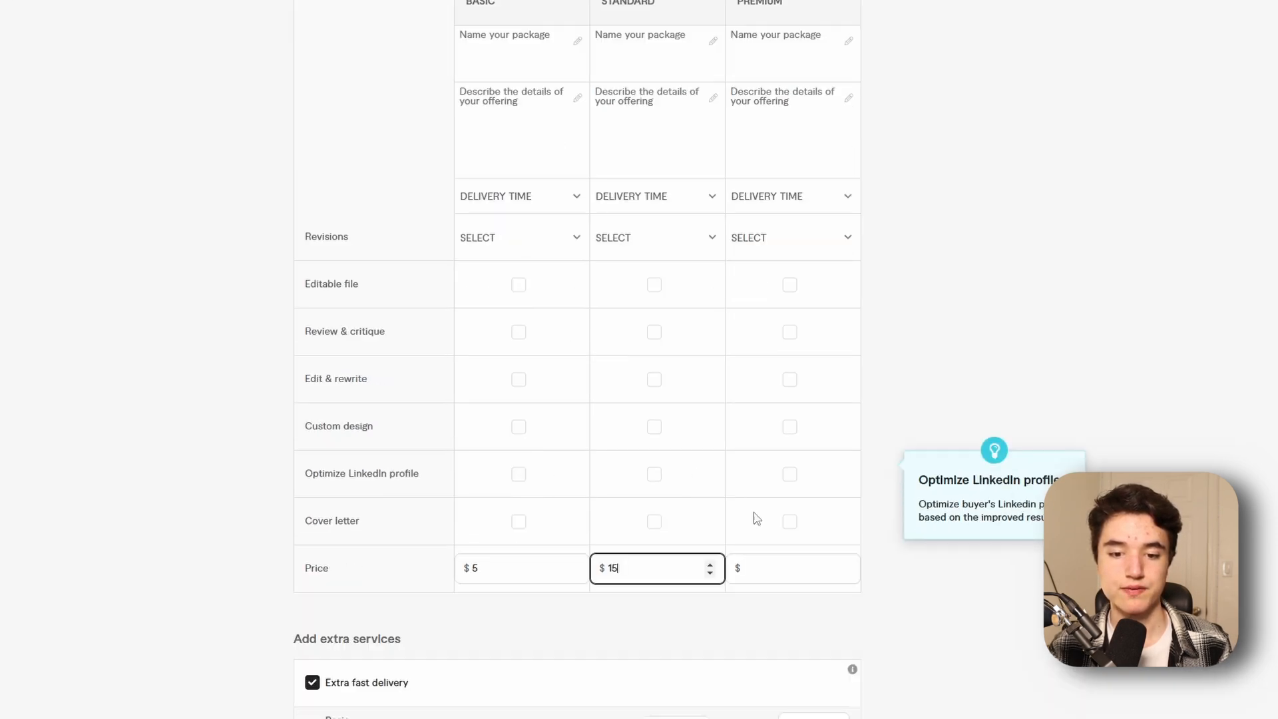
left_click(792, 567)
type("2")
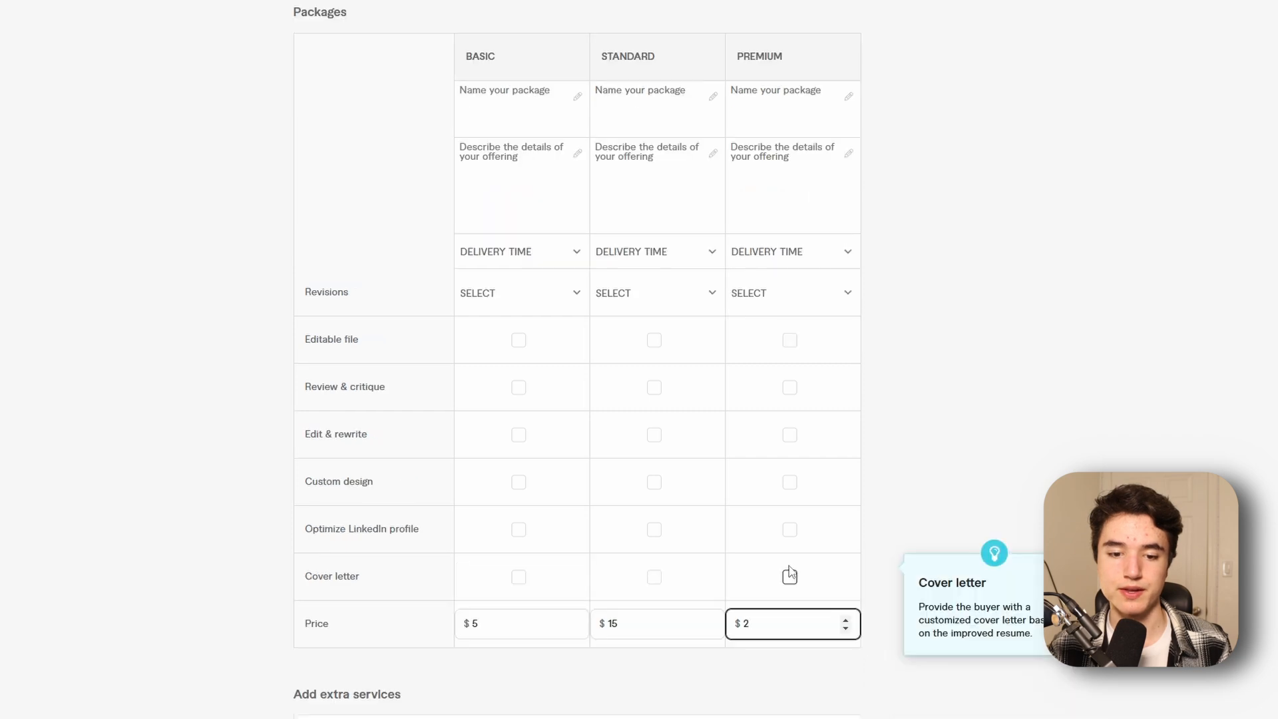
type("0")
Include Editable file and Edit & rewrite in the Basic, Standard and Premium packages.
left_click(517, 286)
left_click(654, 284)
left_click(789, 286)
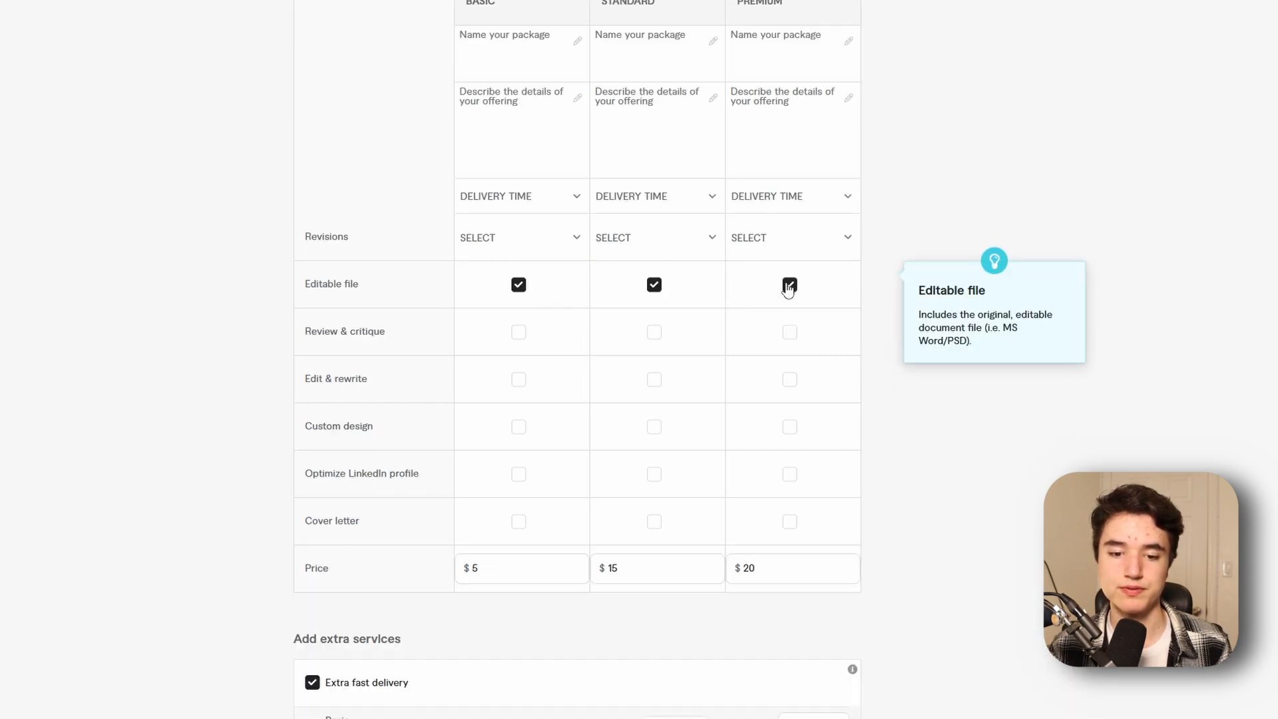
left_click(519, 378)
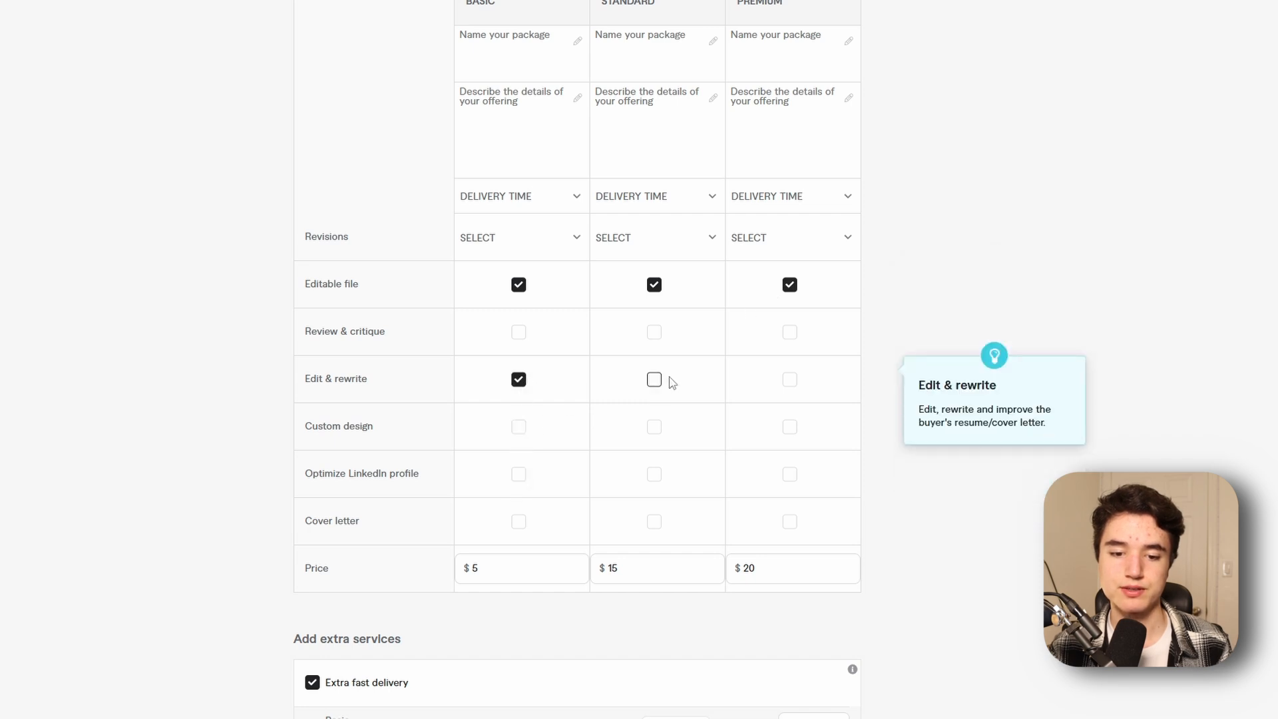
left_click(655, 379)
left_click(789, 379)
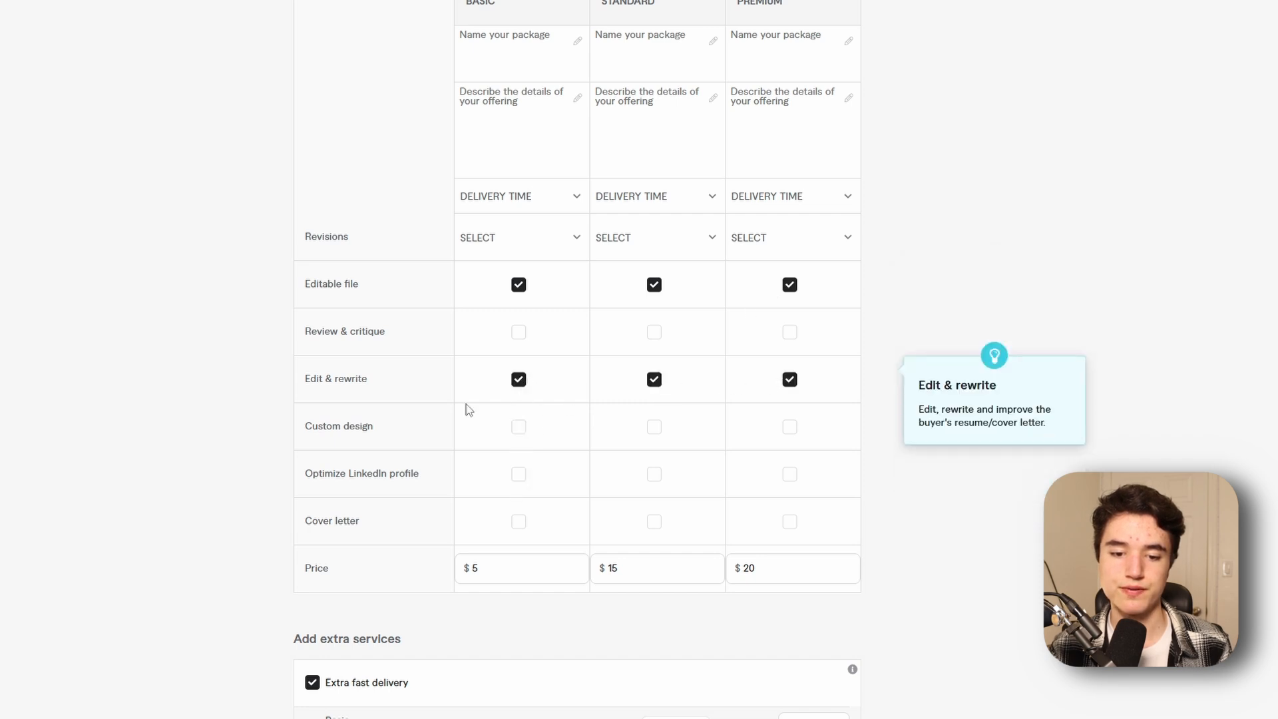
Include Custom design and Review & critique in all three packages.
left_click(519, 427)
left_click(655, 426)
left_click(789, 427)
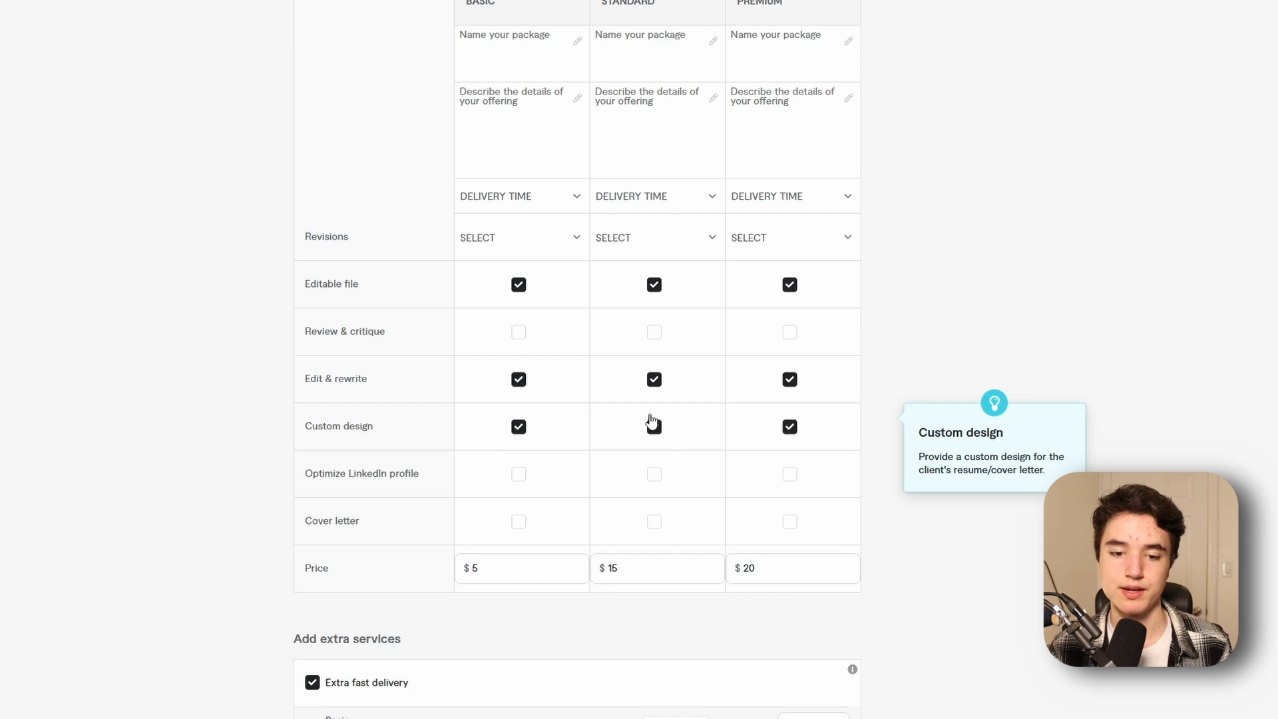
left_click(519, 331)
left_click(654, 332)
left_click(790, 331)
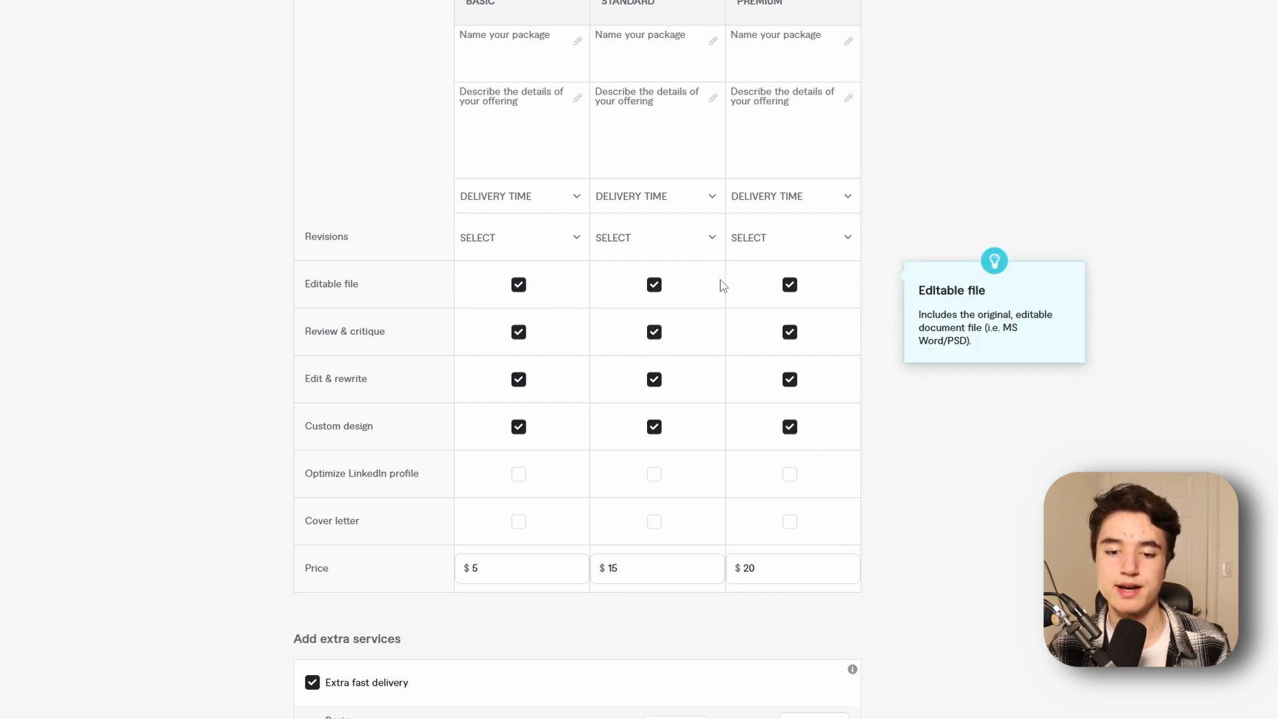
Set the number of revisions to 1 for the Basic, Standard and Premium packages.
scroll(599, 419, "up", 4)
scroll(539, 466, "down", 2)
left_click(520, 406)
left_click(510, 521)
left_click(649, 407)
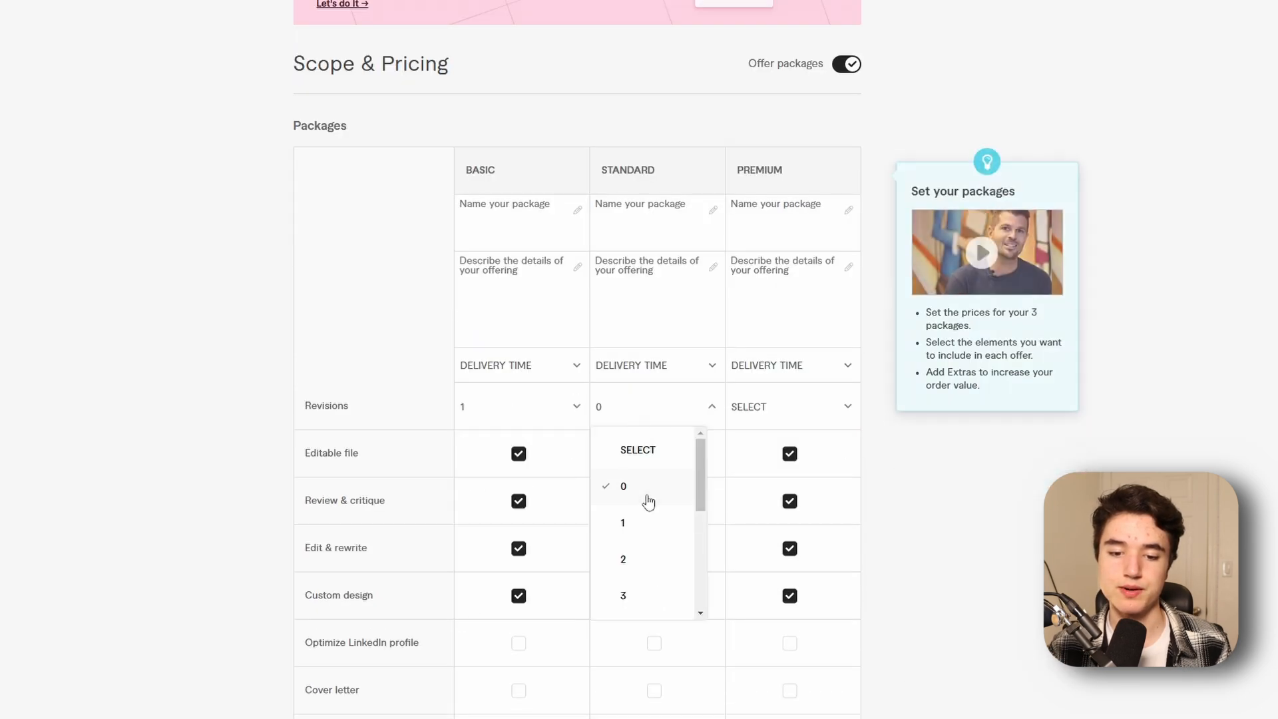
left_click(642, 522)
left_click(785, 406)
left_click(767, 523)
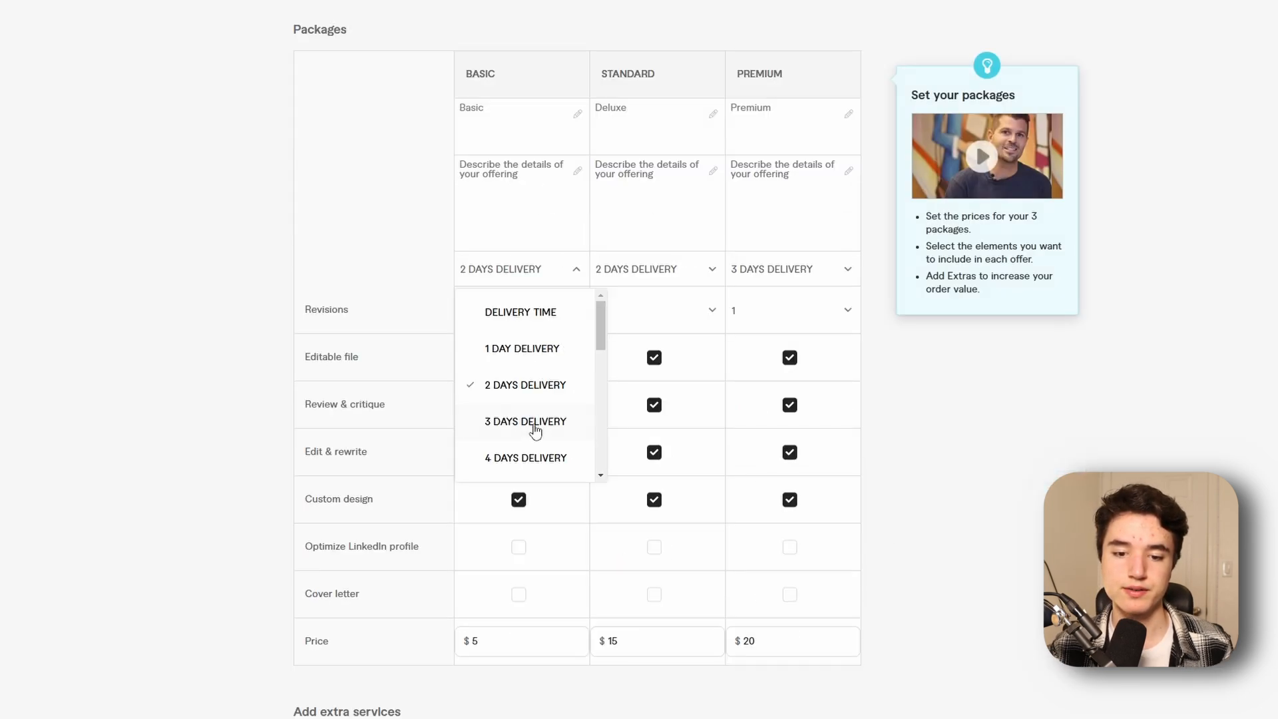
Set the delivery time to 3 days for Basic, 2 days for Standard and 1 day for Premium.
left_click(533, 426)
left_click(679, 274)
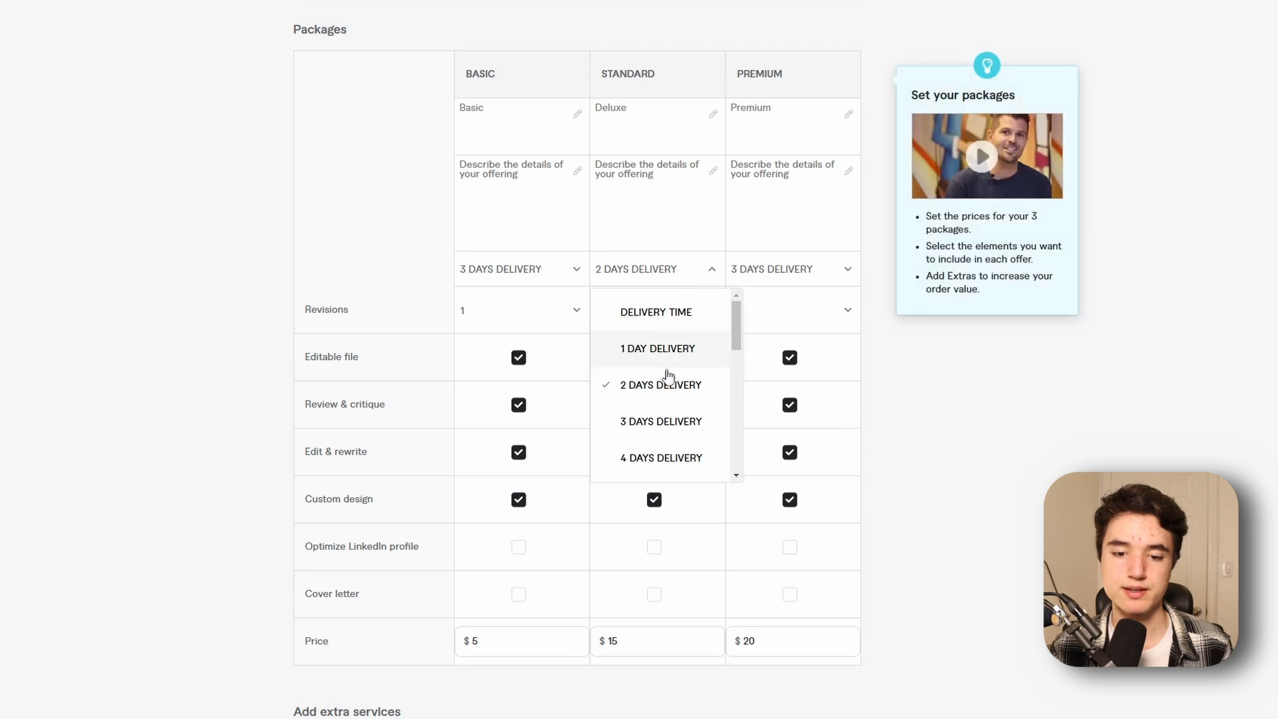
left_click(665, 384)
left_click(772, 269)
left_click(776, 349)
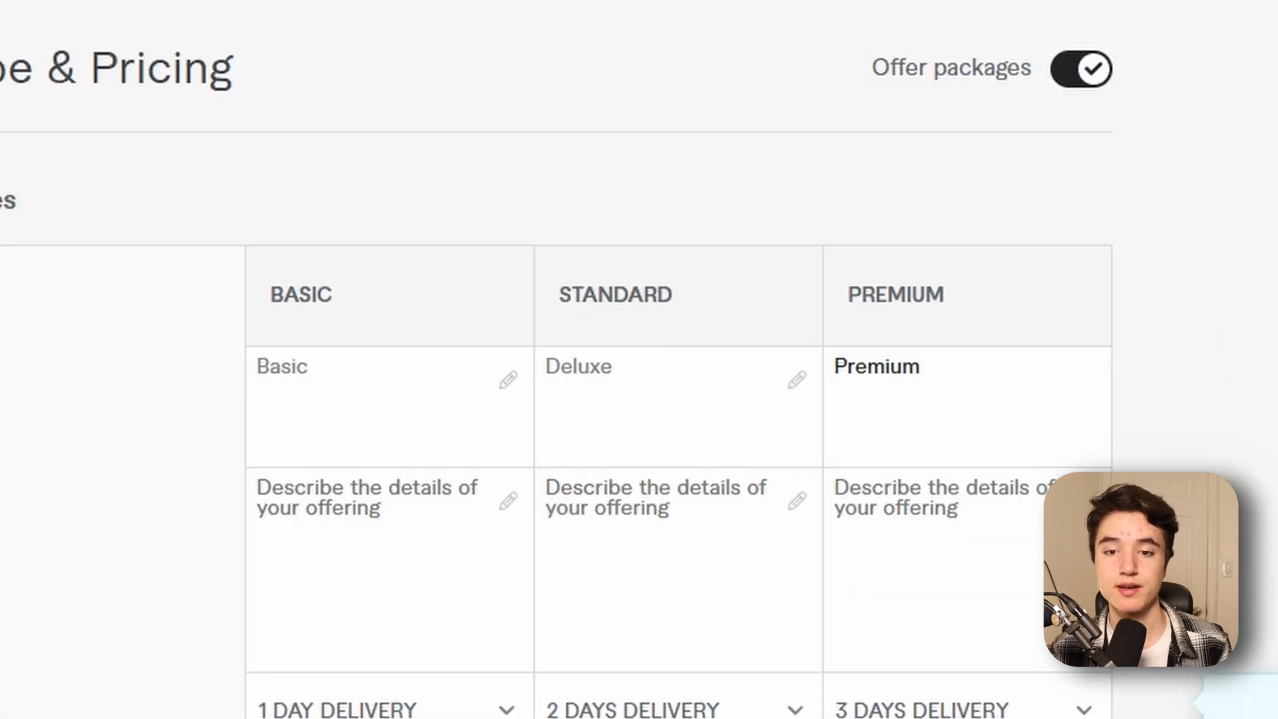
left_click(526, 487)
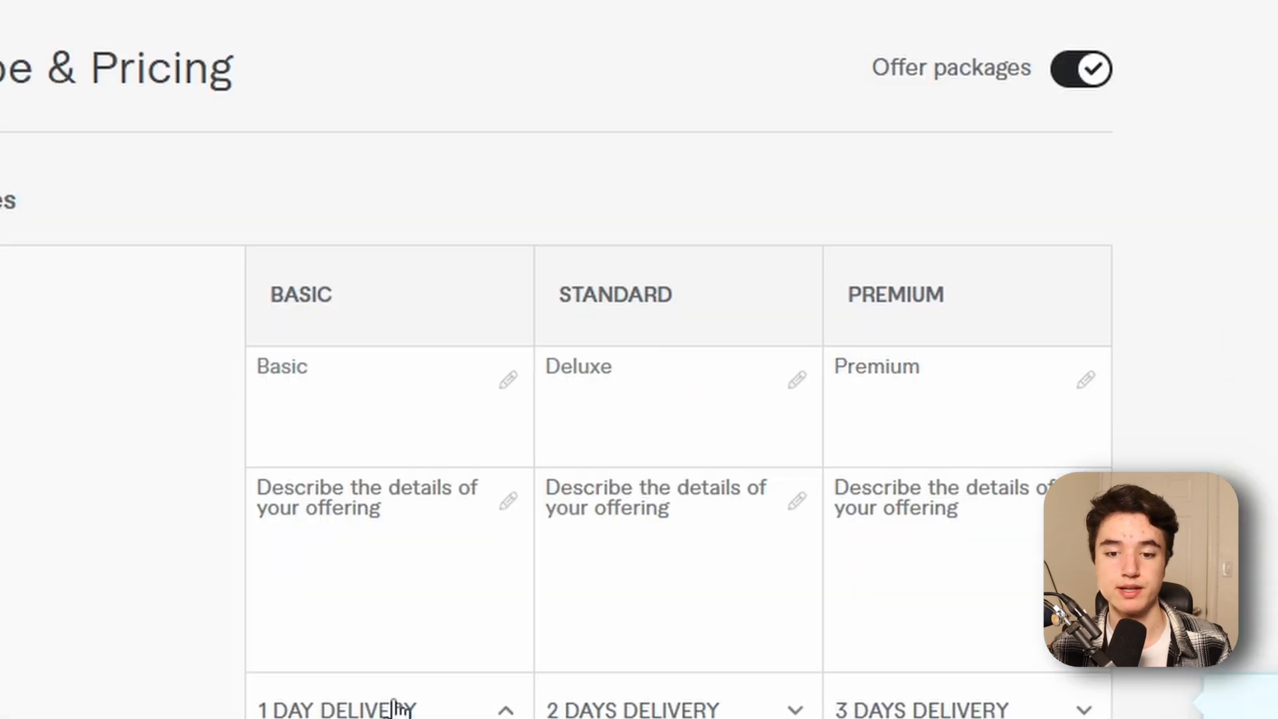
left_click(393, 715)
left_click(675, 707)
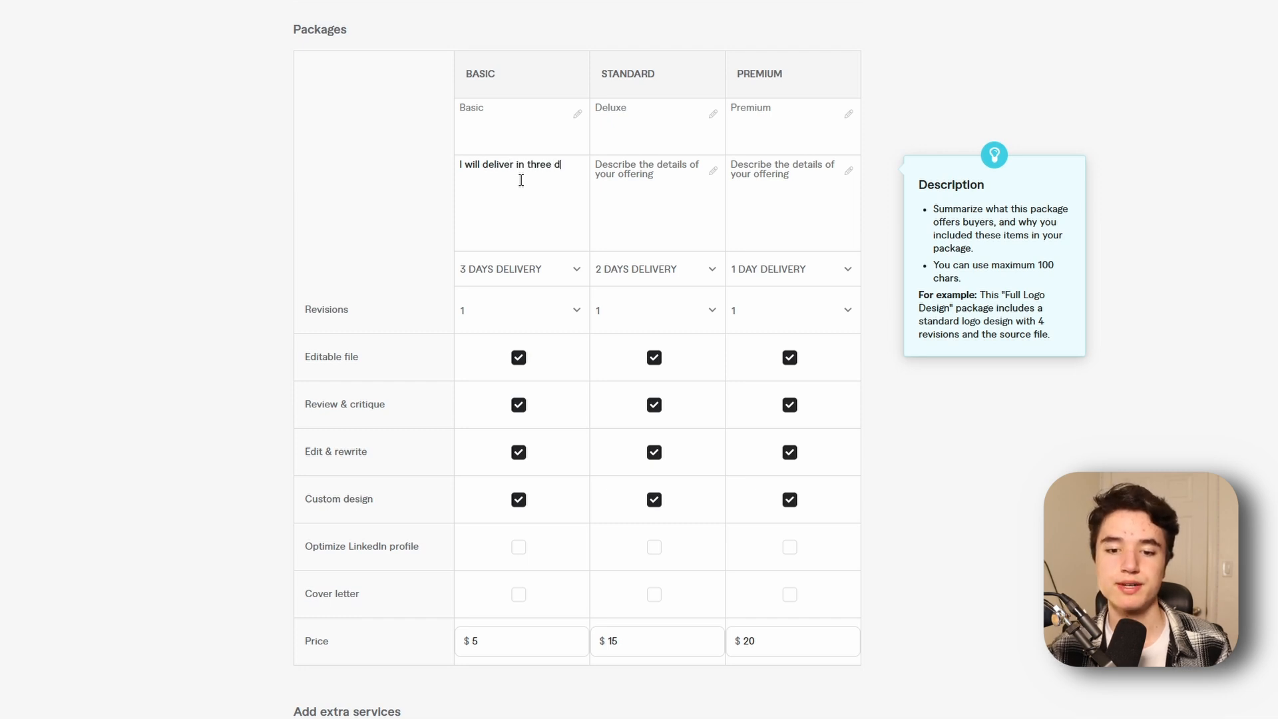
Describe the Basic package as "I will deliver in three days" and reuse that text for the Standard and Premium descriptions.
type("s")
key("ctrl+a")
key("ctrl+c")
left_click(667, 163)
key("ctrl+v")
left_click(778, 163)
key("ctrl+v")
left_click(650, 176)
key("Delete")
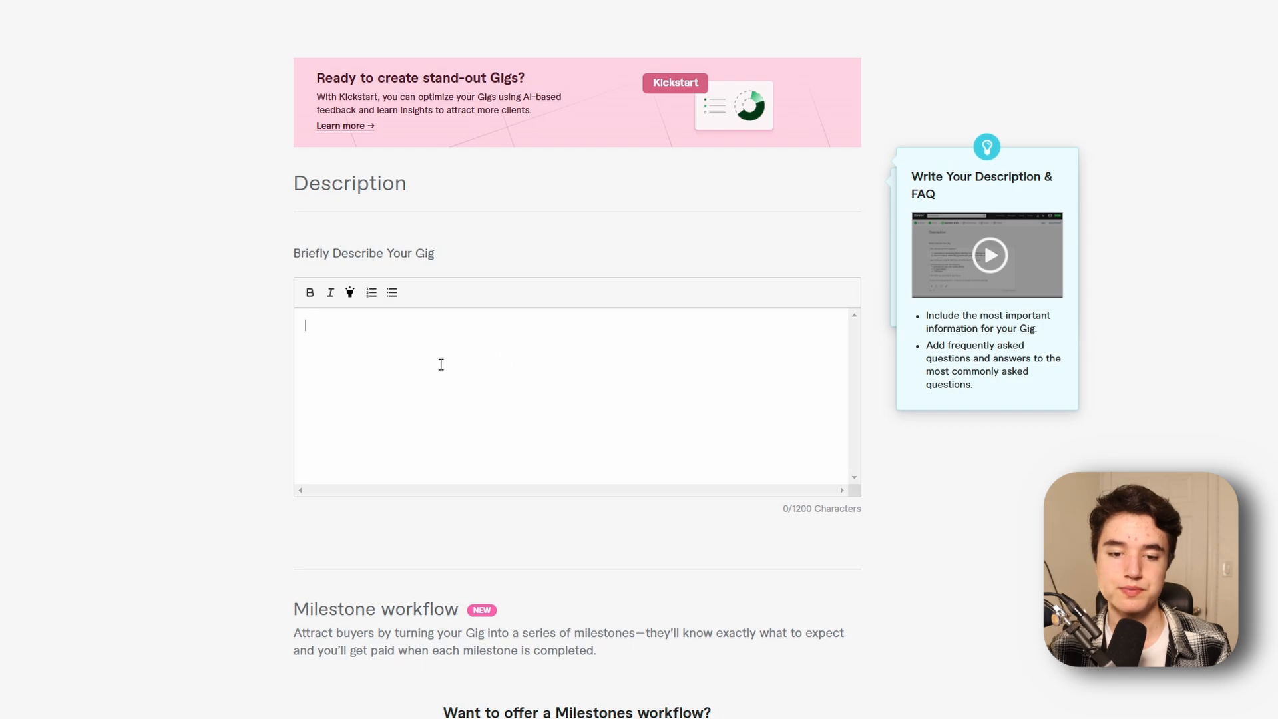
Switch to DeepSeek, request "make me a 1000 character description for my gig" and paste the answer's body into the Gig description.
left_click(313, 10)
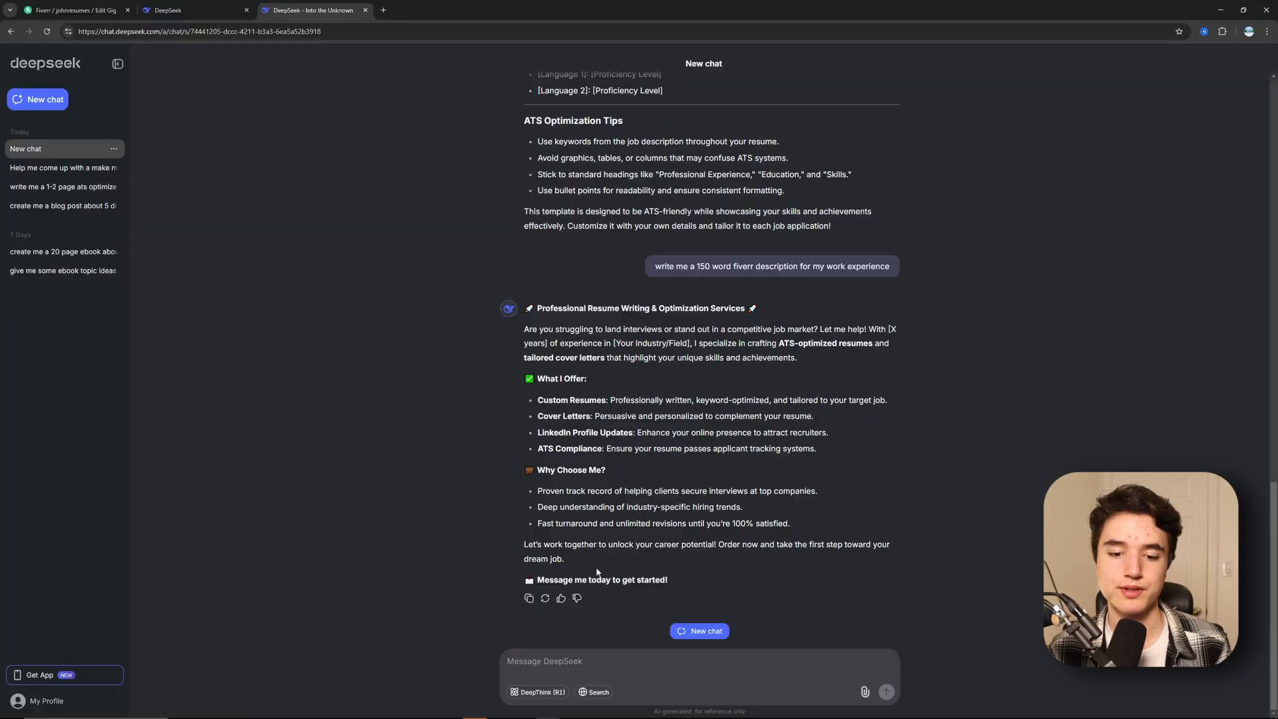
type("ma")
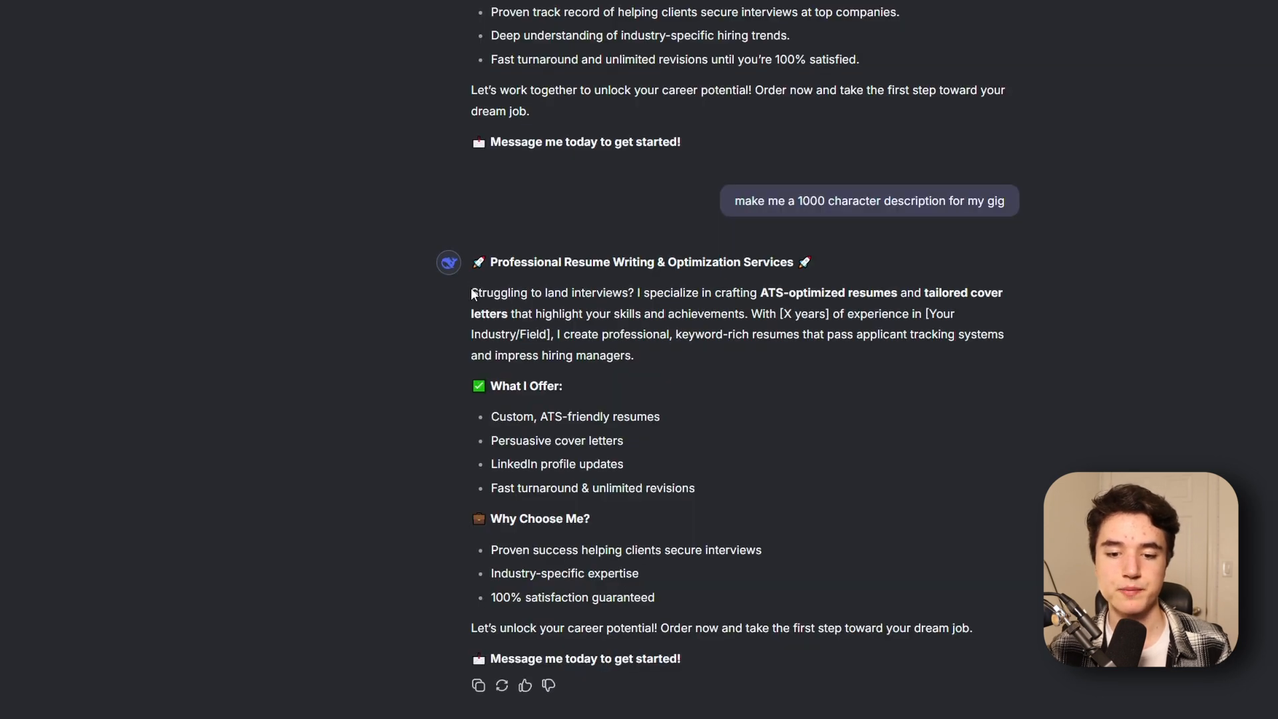
left_click_drag(471, 290, 869, 648)
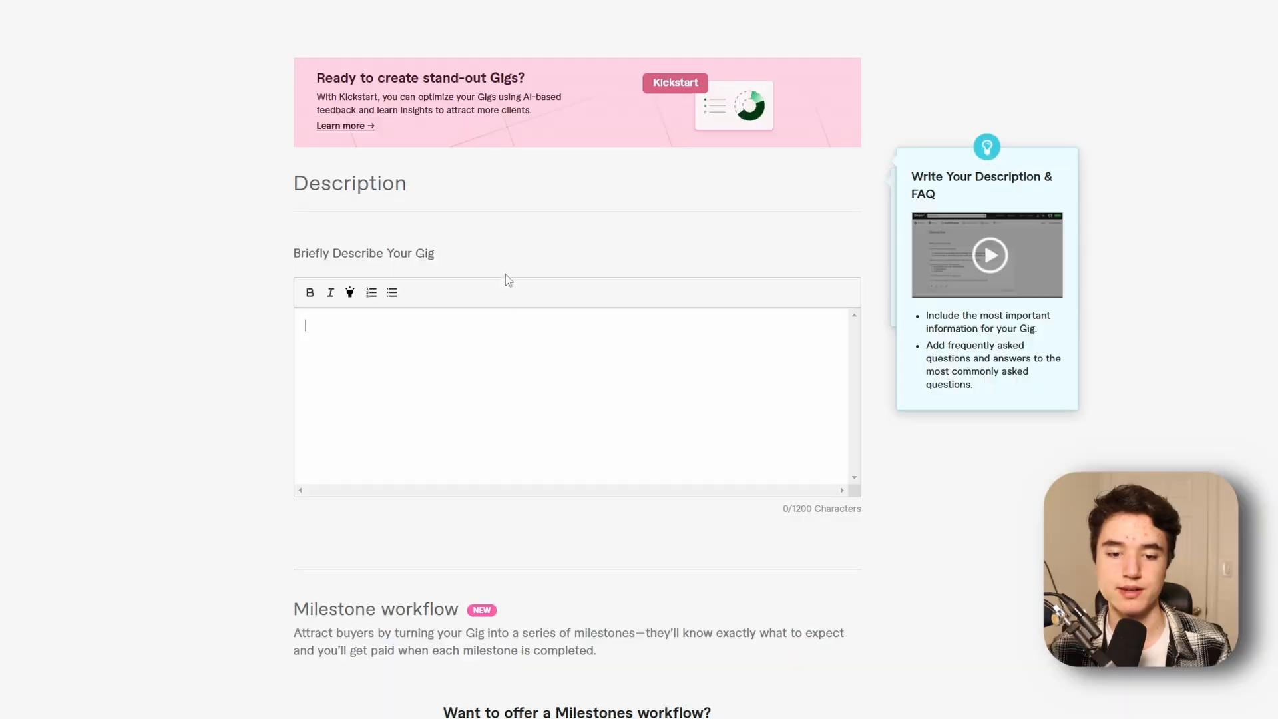
key("ctrl+v")
scroll(461, 355, "down", 1)
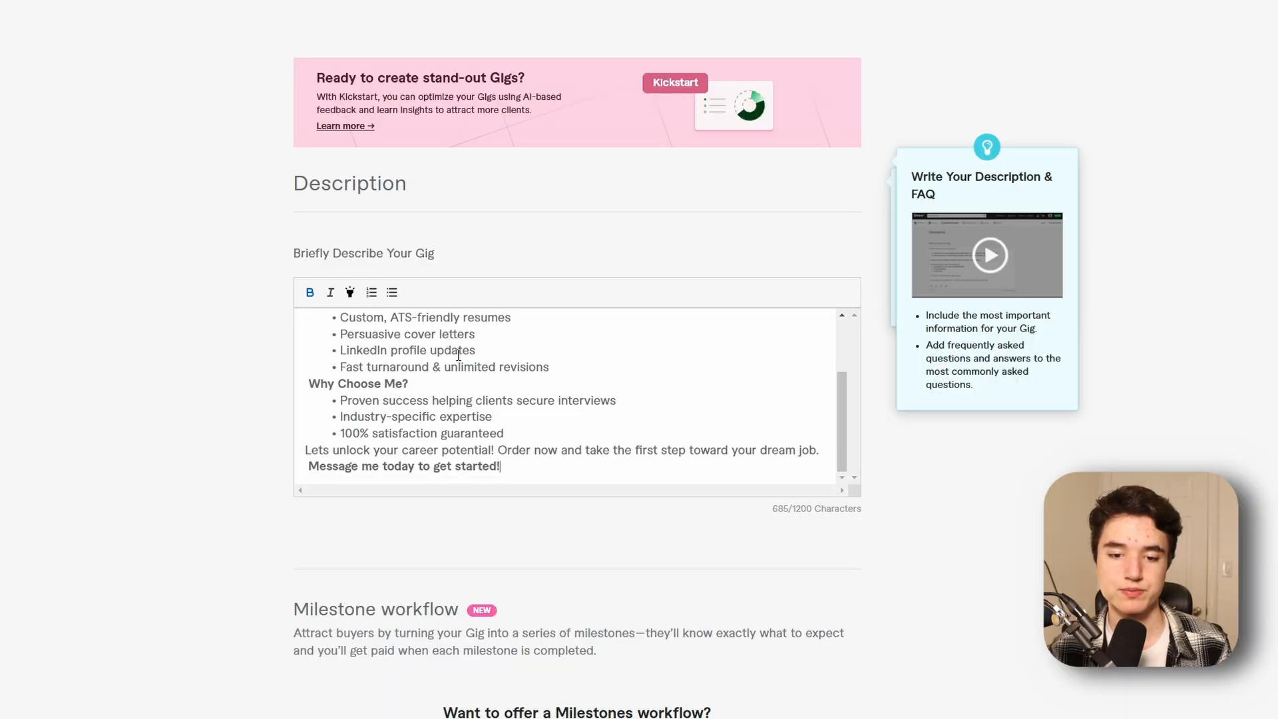
Replace the industry/field placeholder in the Gig description with "resume writing".
scroll(552, 419, "up", 4)
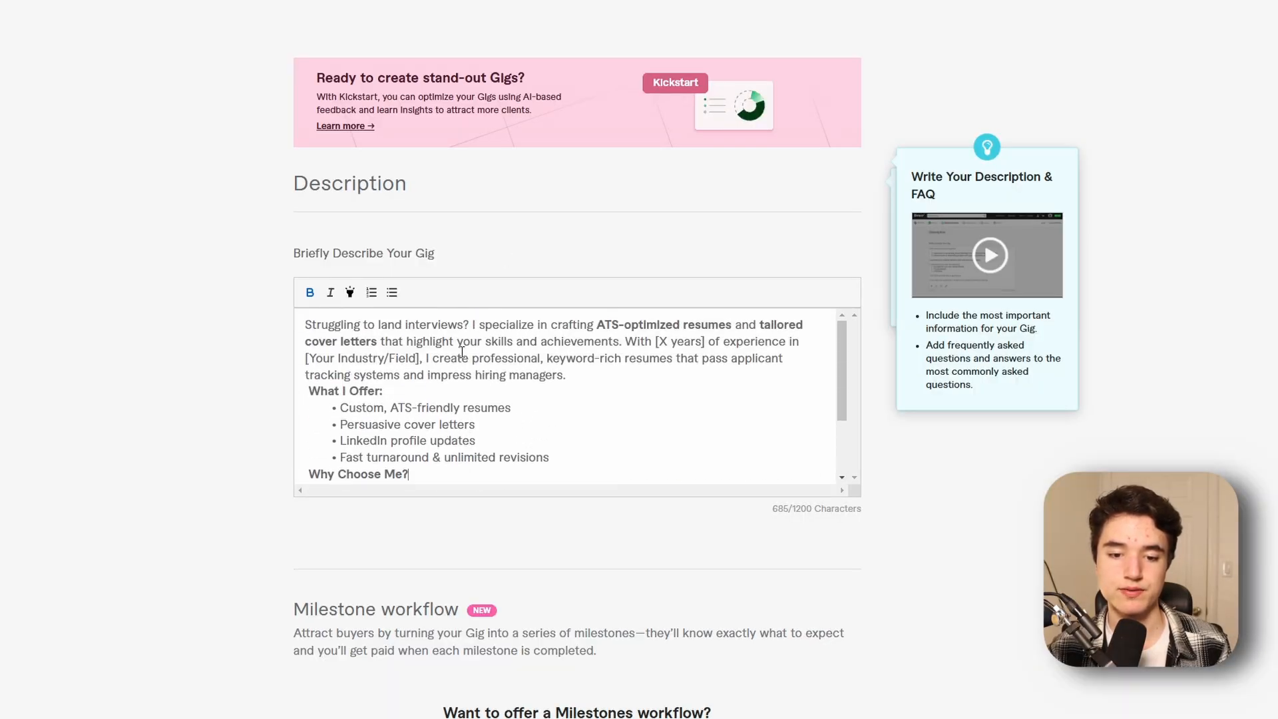
left_click_drag(415, 358, 326, 358)
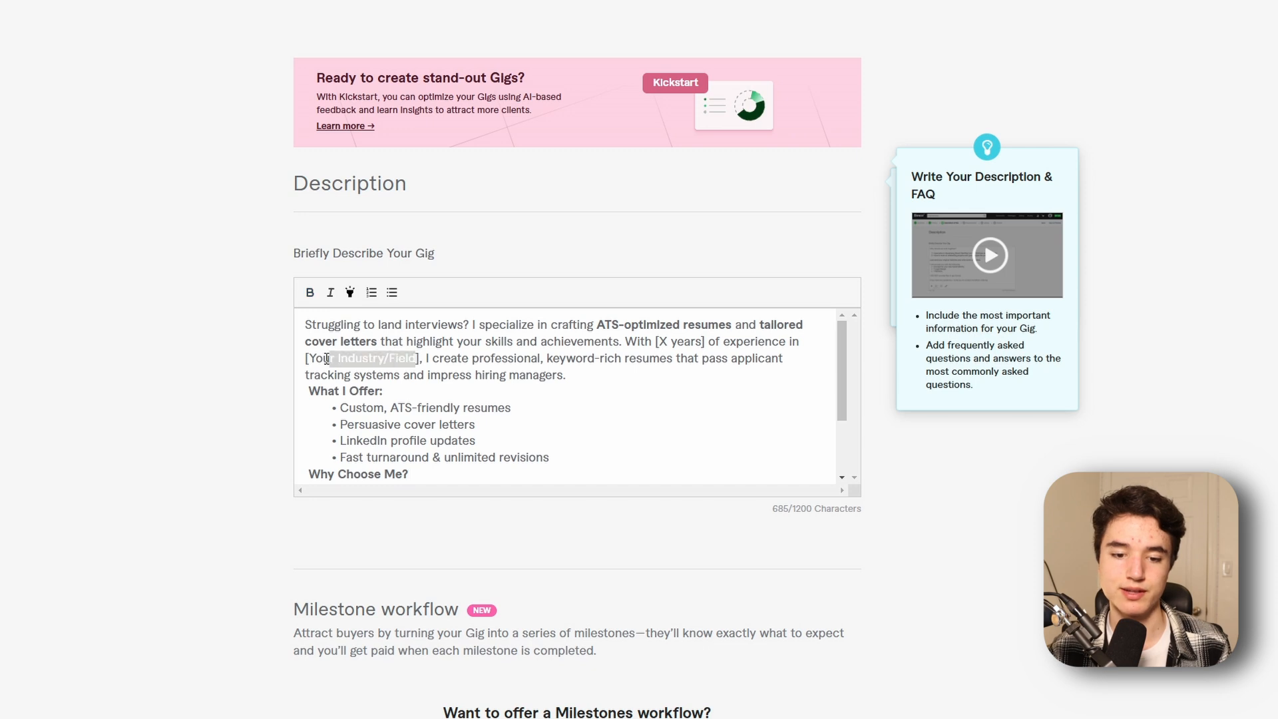
key("BackSpace")
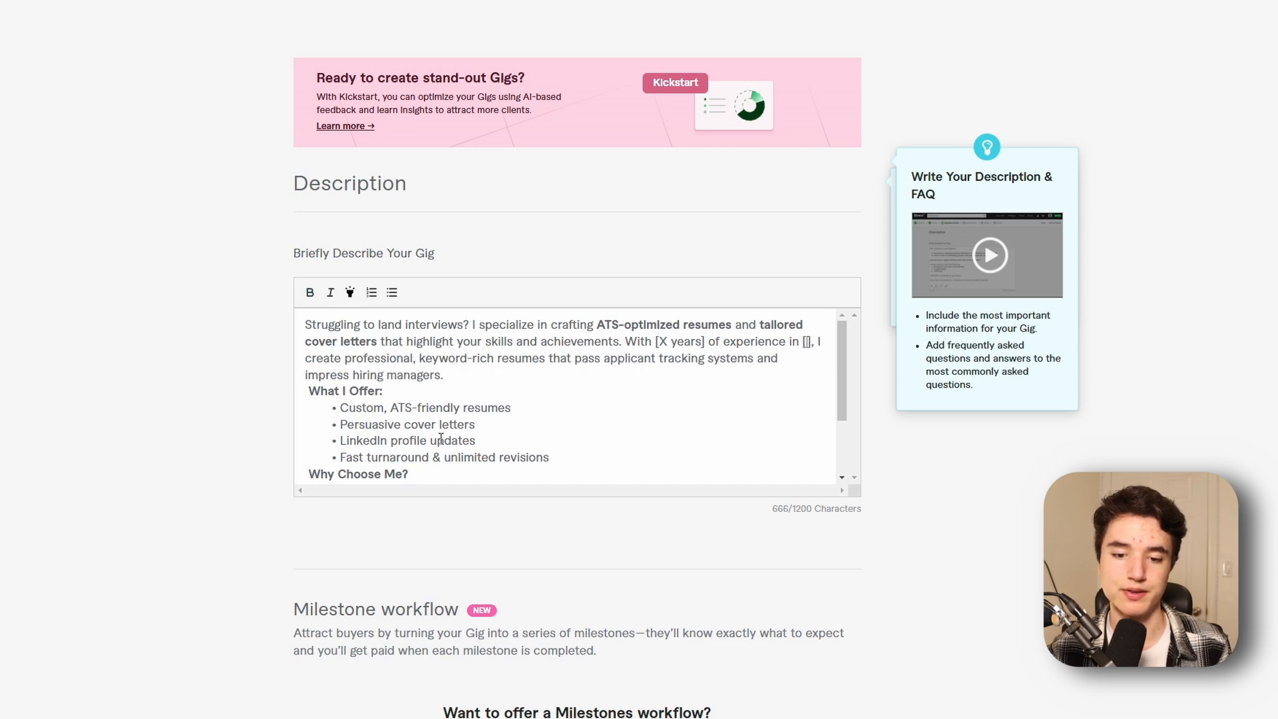
type("resume writing")
Replace the "[X years]" placeholder in the Gig description with "2 years".
key("BackSpace")
key("BackSpace")
key("BackSpace")
key("BackSpace")
key("BackSpace")
key("BackSpace")
key("BackSpace")
key("BackSpace")
key("BackSpace")
type("2 years")
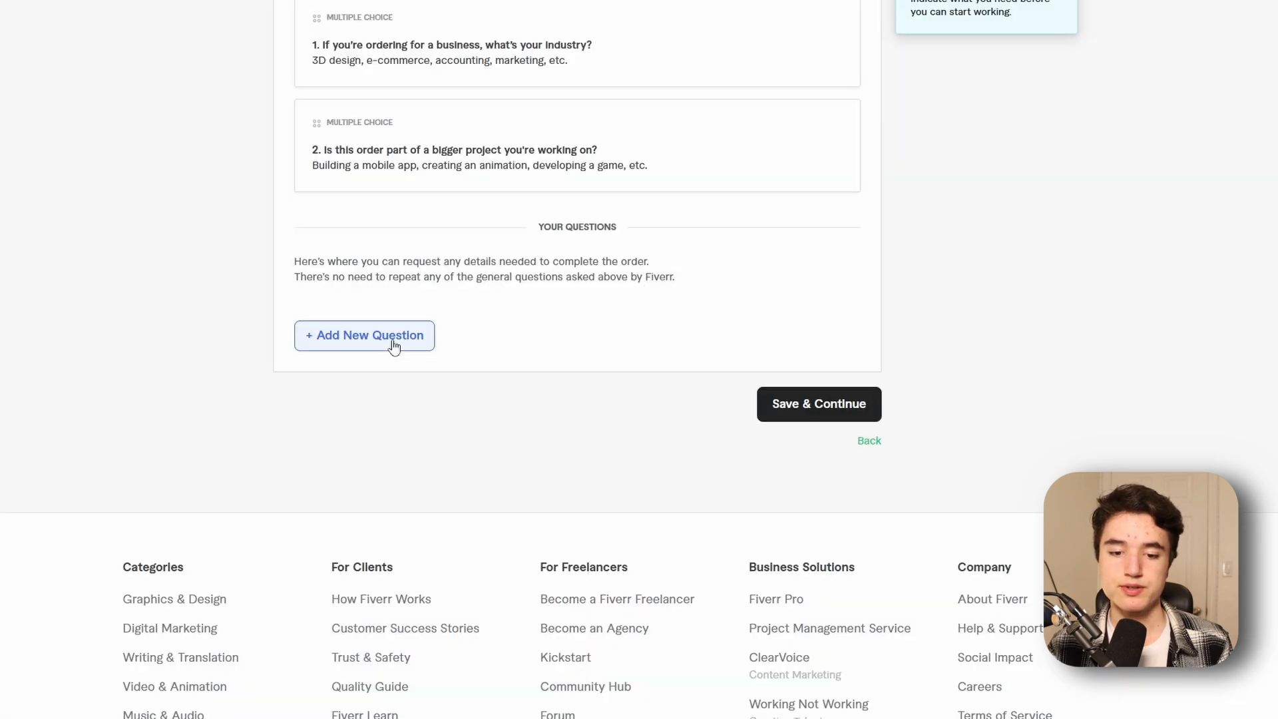
Begin a required free-text question for buyers in the Gig's requirements.
left_click(394, 337)
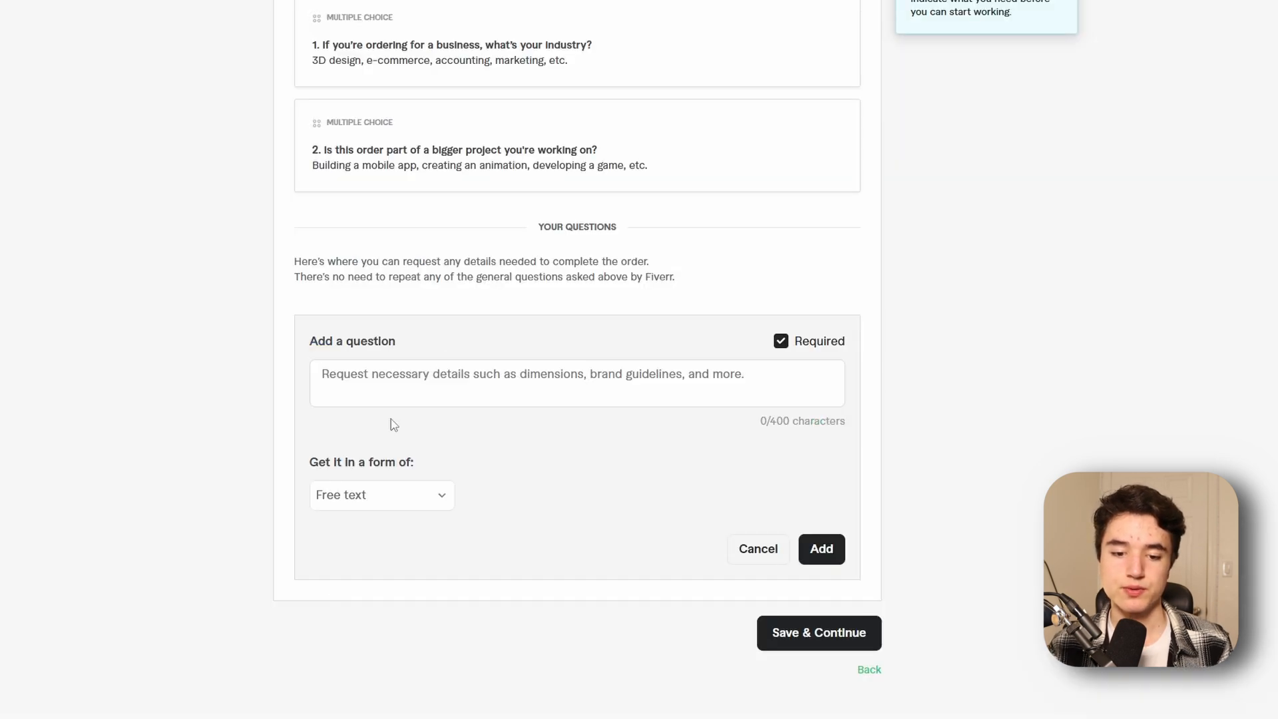
left_click(365, 496)
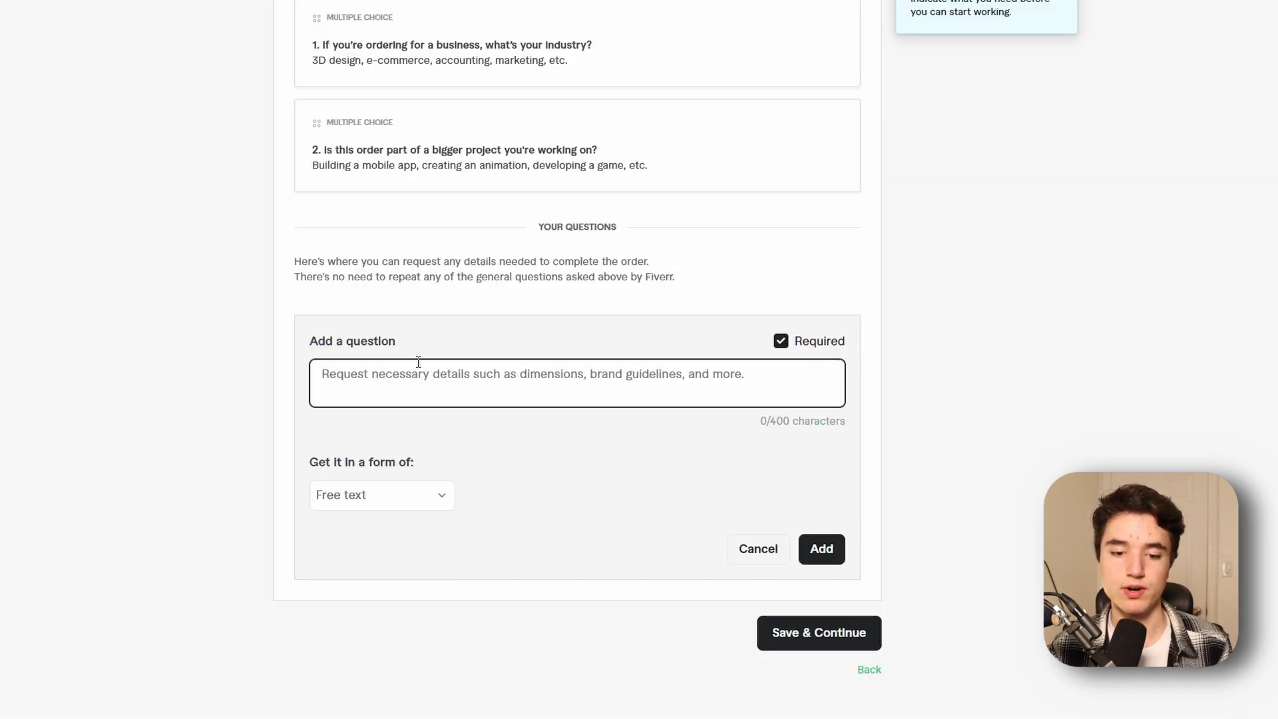
type("PAs")
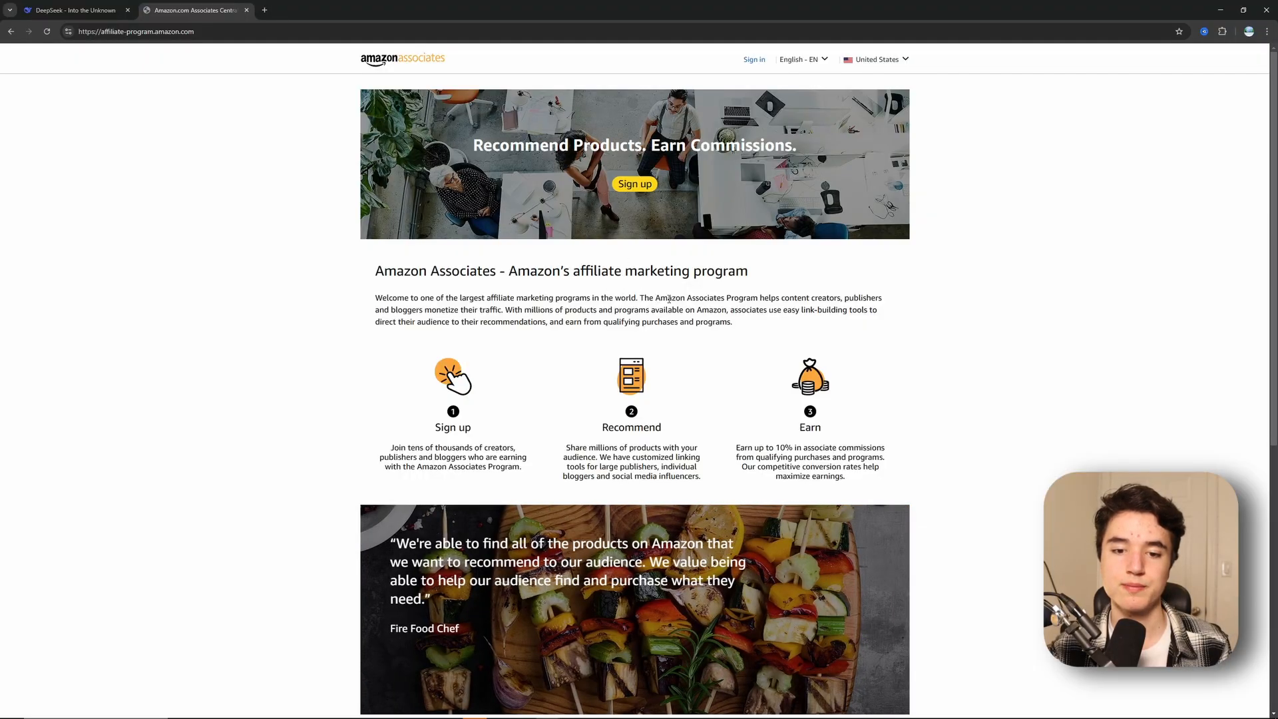
Examine the commission details in the Earn section of the Amazon Associates page.
scroll(663, 299, "down", 2)
left_click_drag(863, 377, 736, 347)
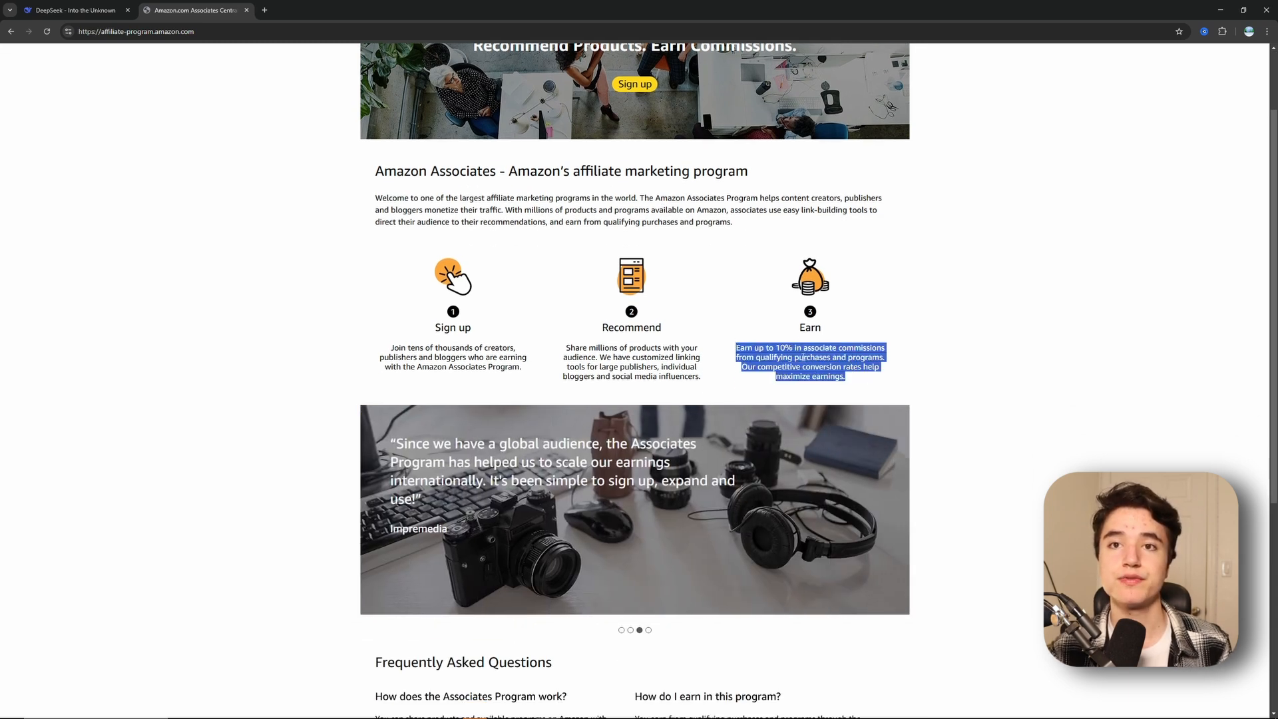
left_click(809, 348)
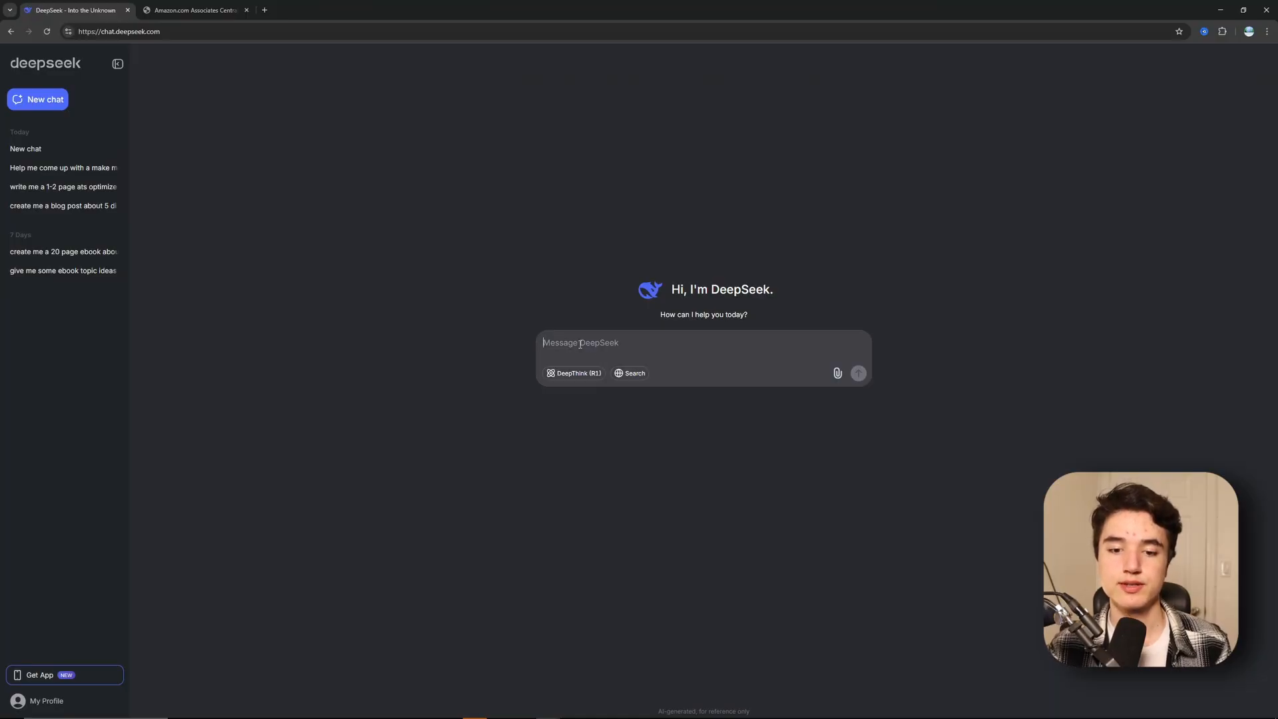
Ask DeepSeek to create 10 different Pinterest post ideas with affiliate products from Amazon, and look through the work-from-home idea.
left_click(588, 339)
type("c")
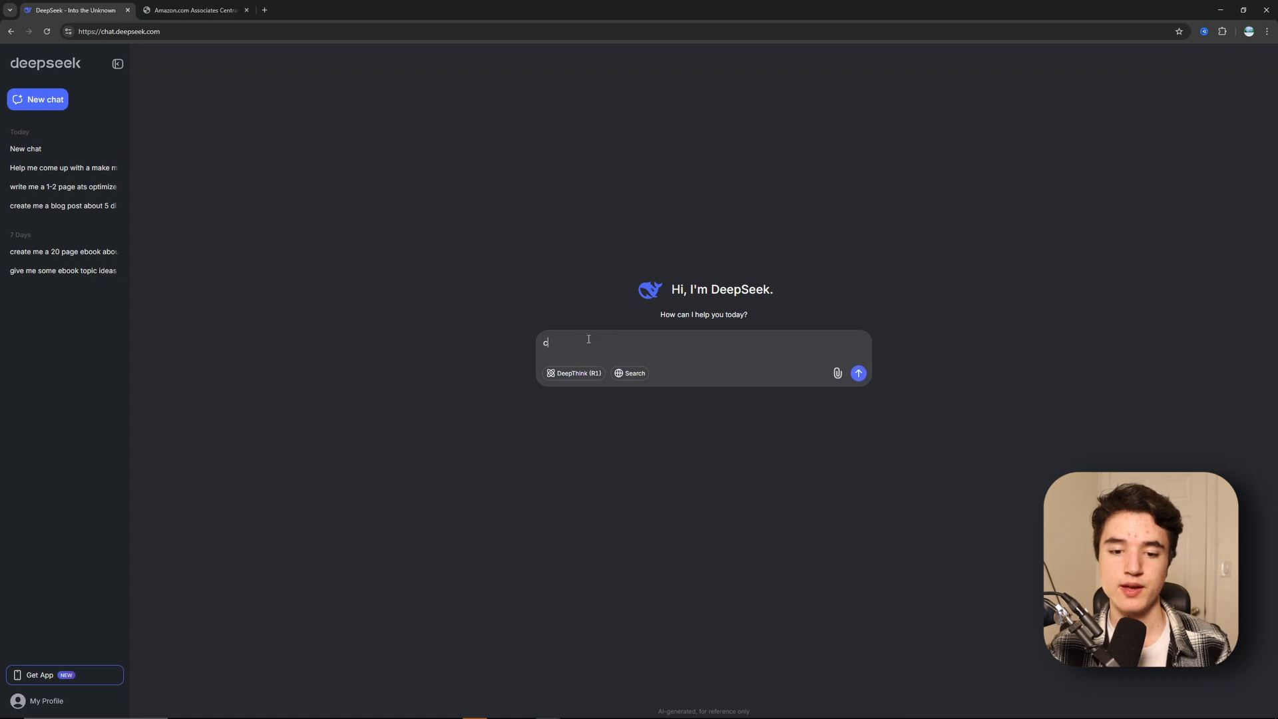
type("r")
key("BackSpace")
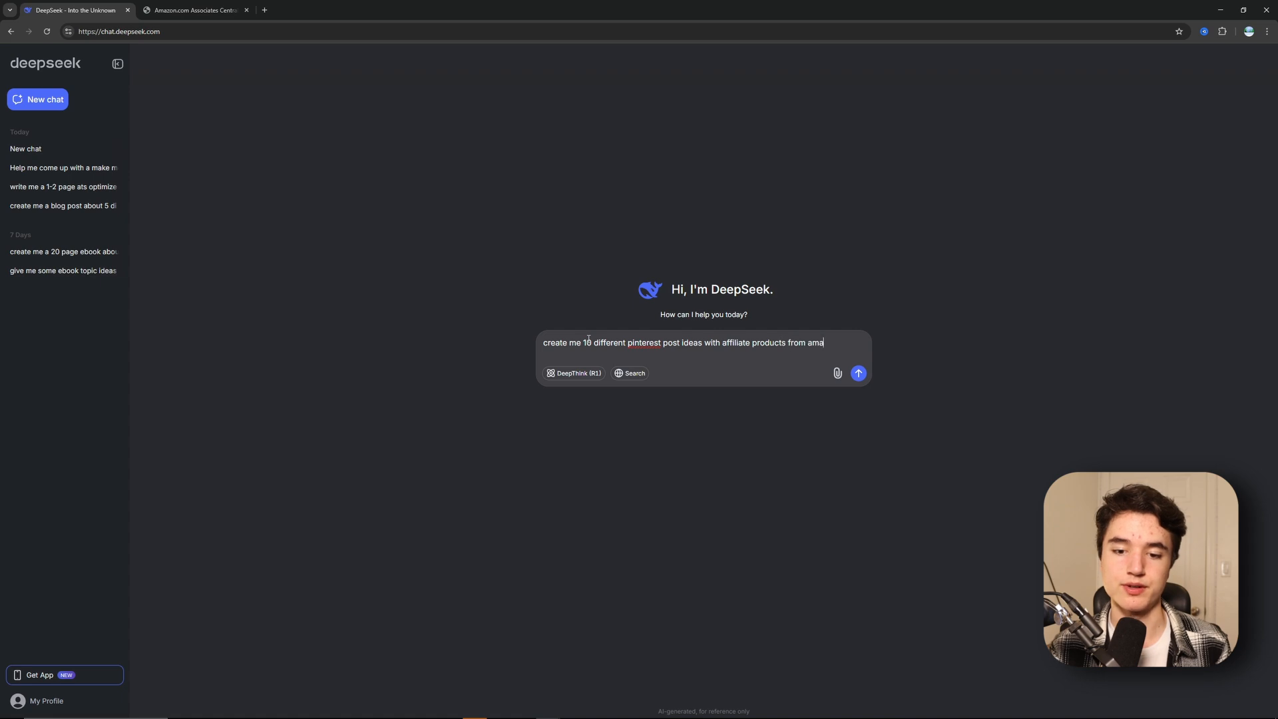
key("Return")
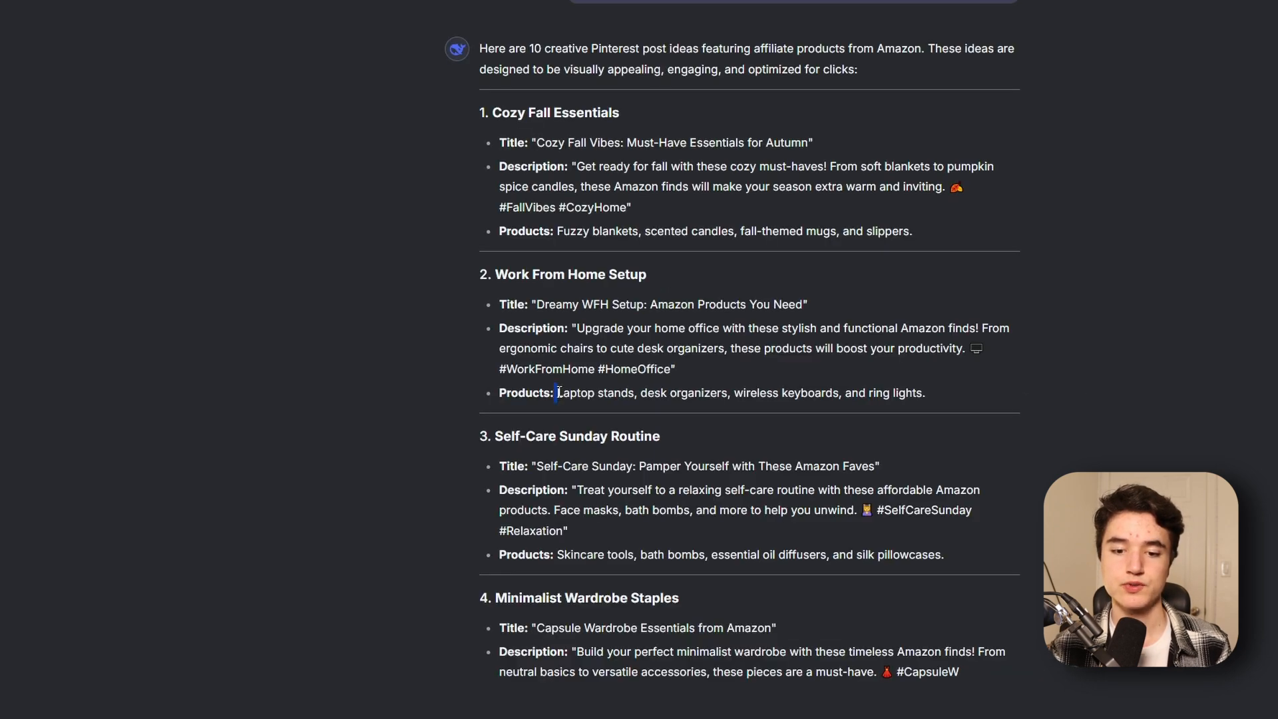
left_click_drag(550, 365, 949, 274)
scroll(885, 261, "up", 2)
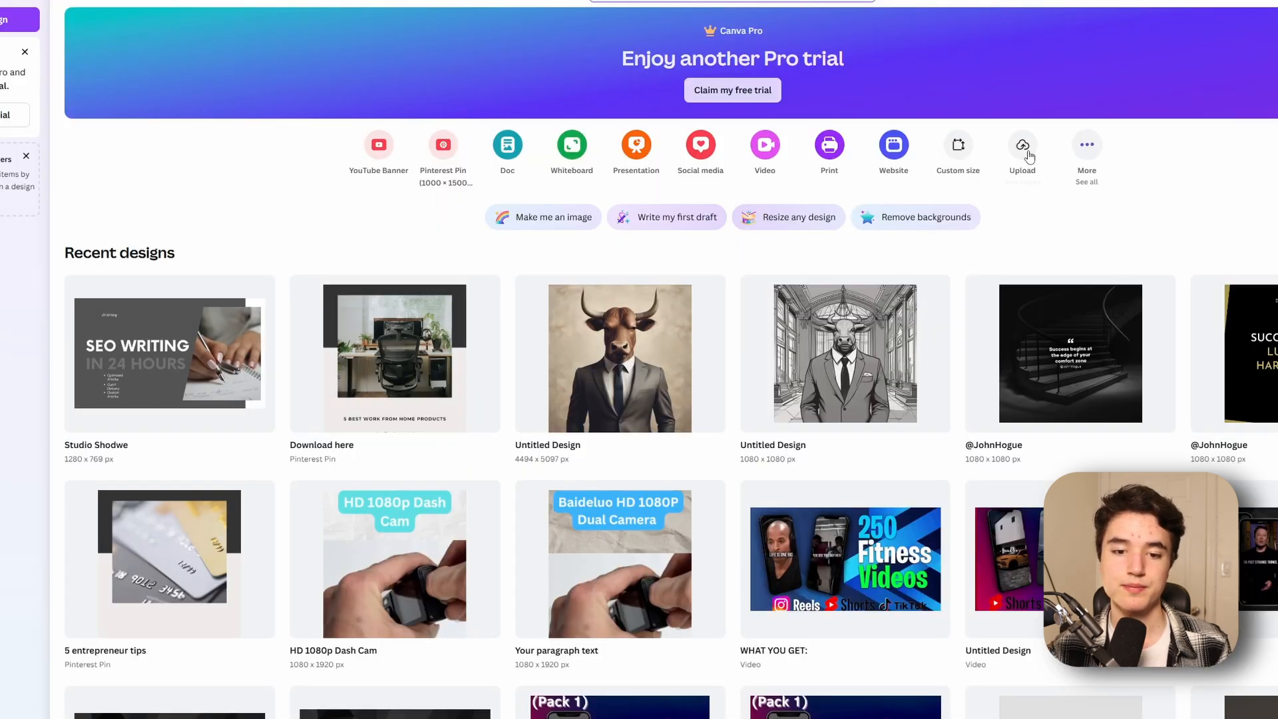
Switch to Canva and create a blank Pinterest Pin design from the social media formats.
left_click(959, 147)
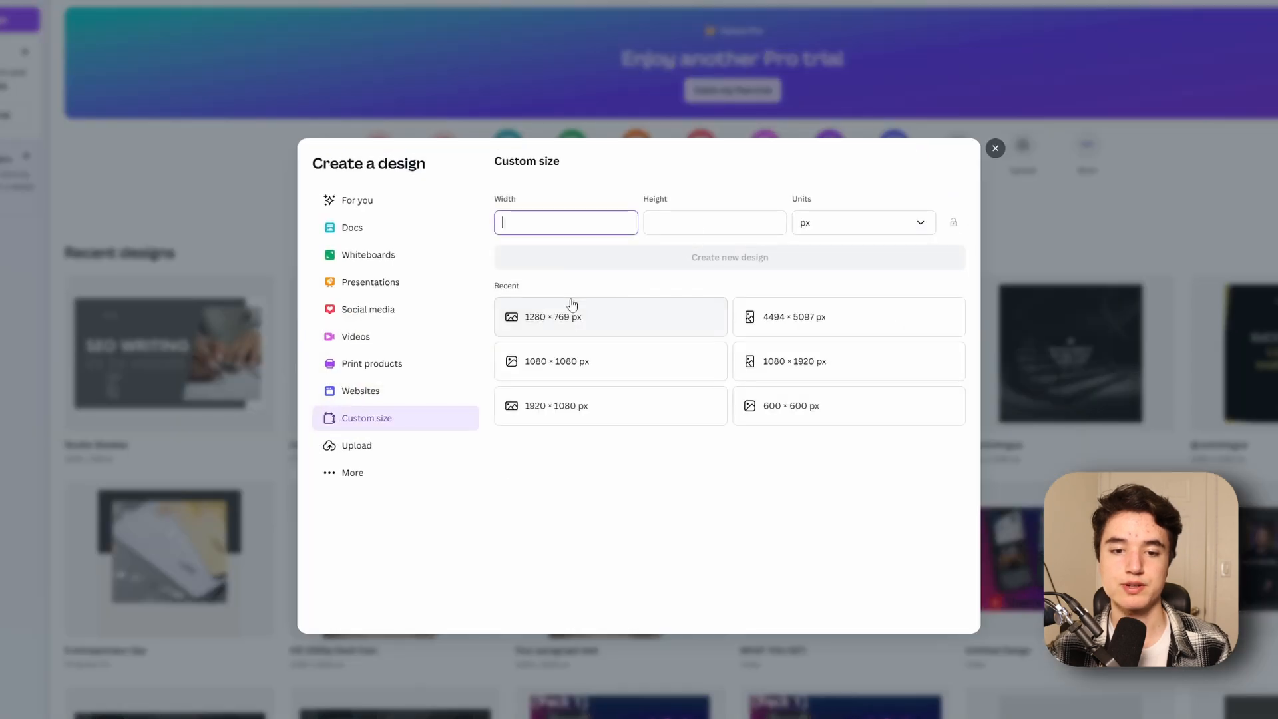
left_click(381, 316)
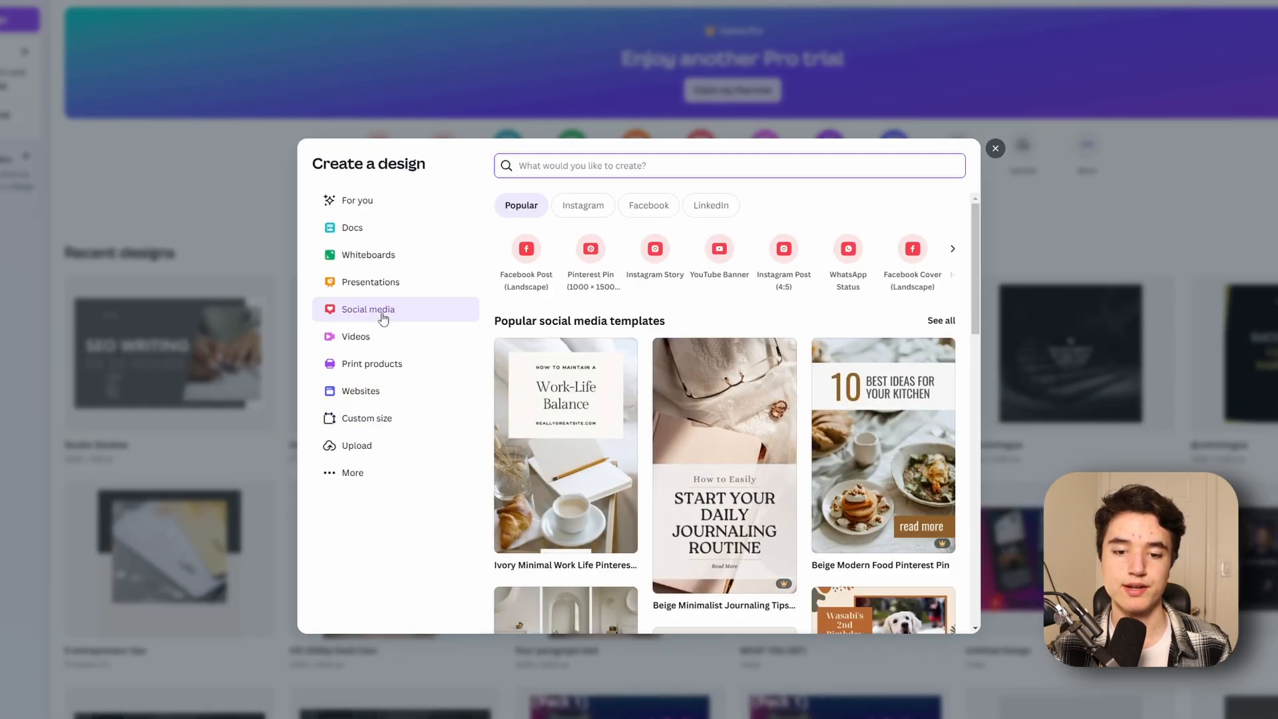
left_click(591, 250)
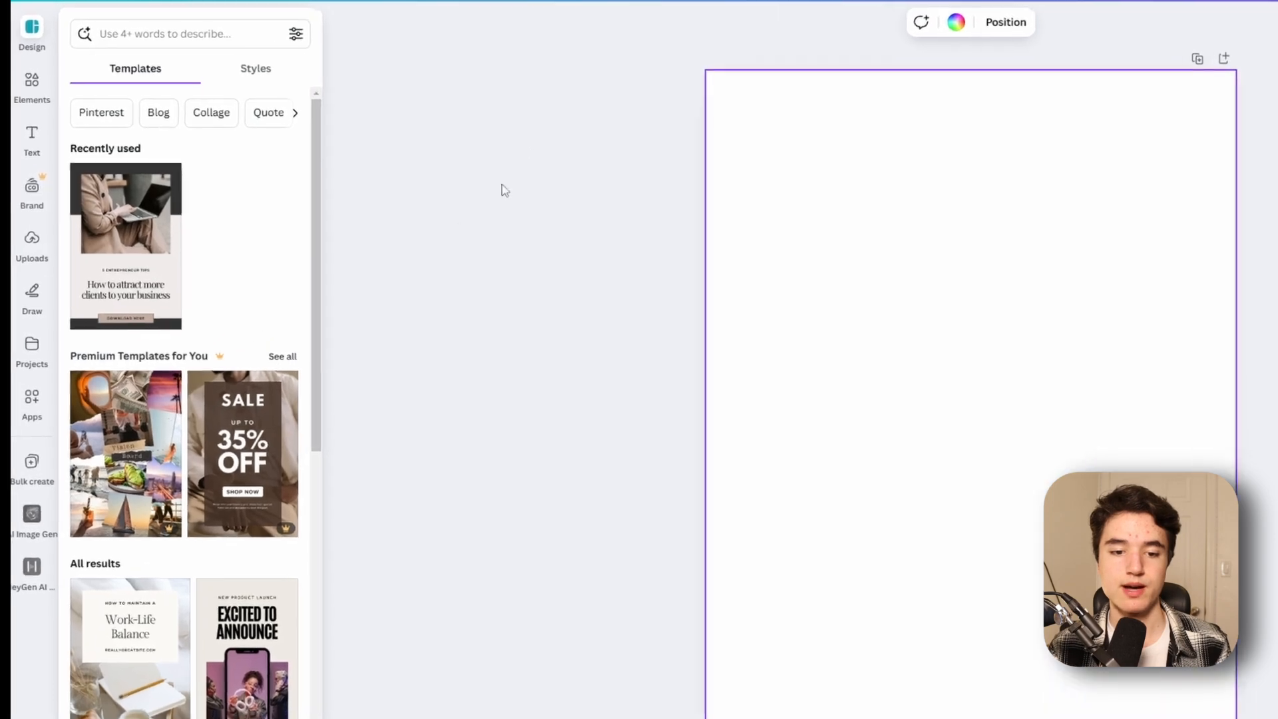
Apply the "How to sell on Social Media" laptop photo template to the blank Pinterest Pin.
scroll(162, 306, "down", 5)
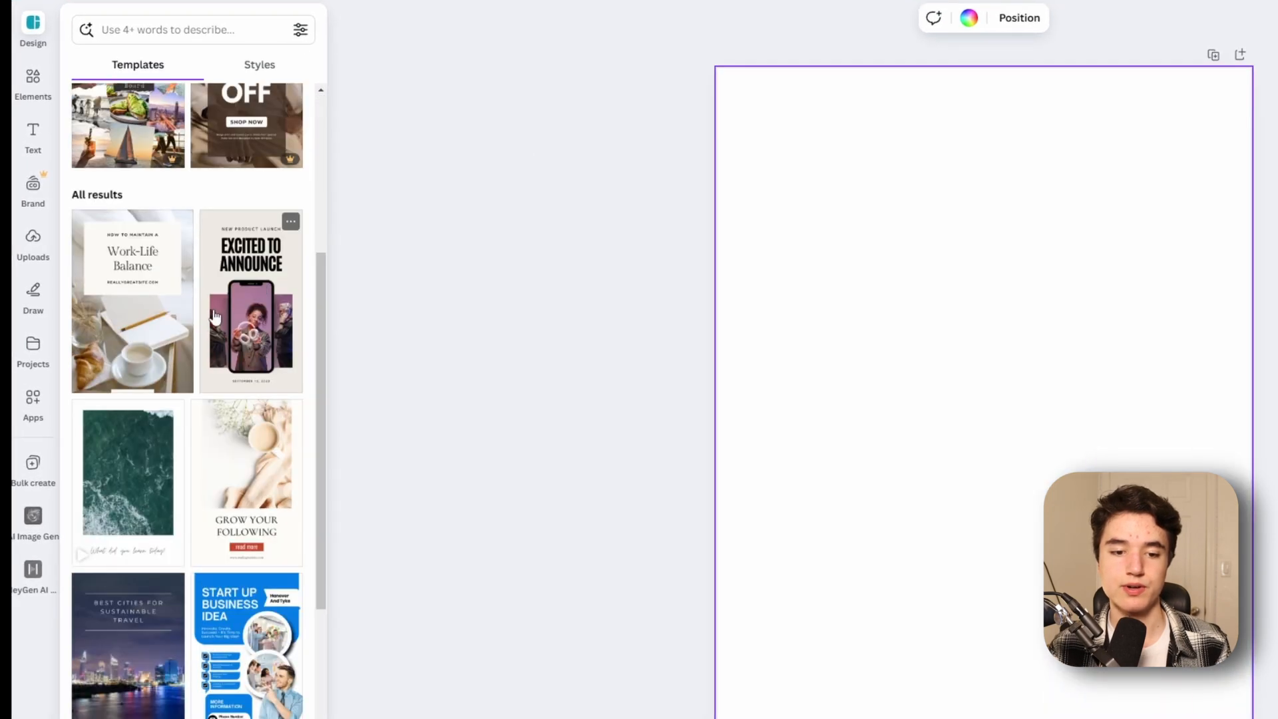
scroll(163, 308, "down", 10)
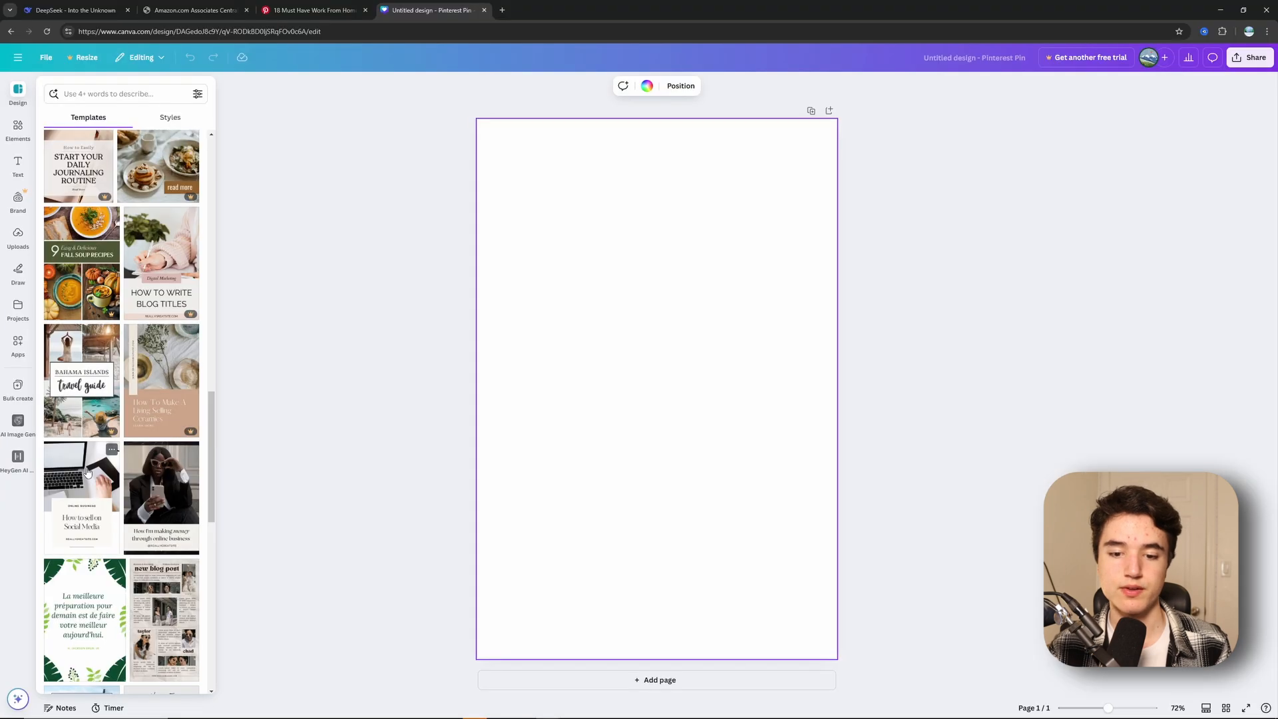
left_click(90, 479)
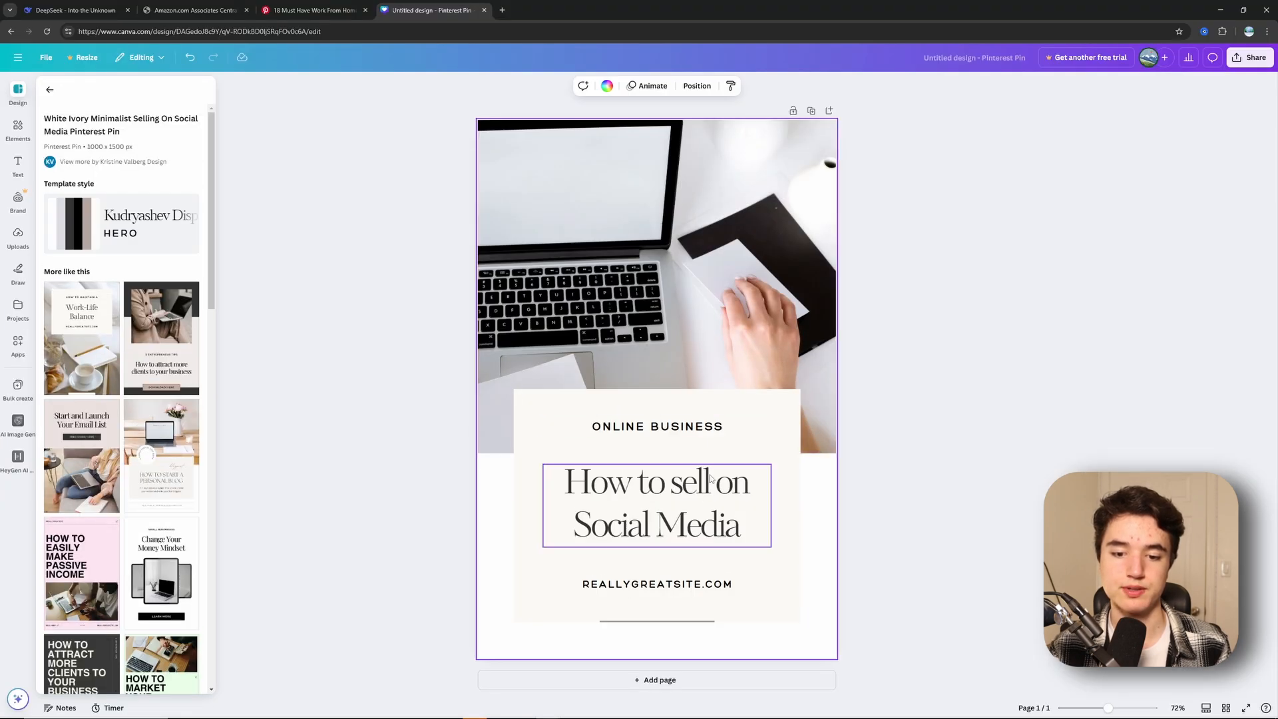
Replace the pin's heading with "Top 8 Best Work From Home Products" and widen its text box so it fits on two lines.
double_click(710, 478)
key("BackSpace")
type("Top ")
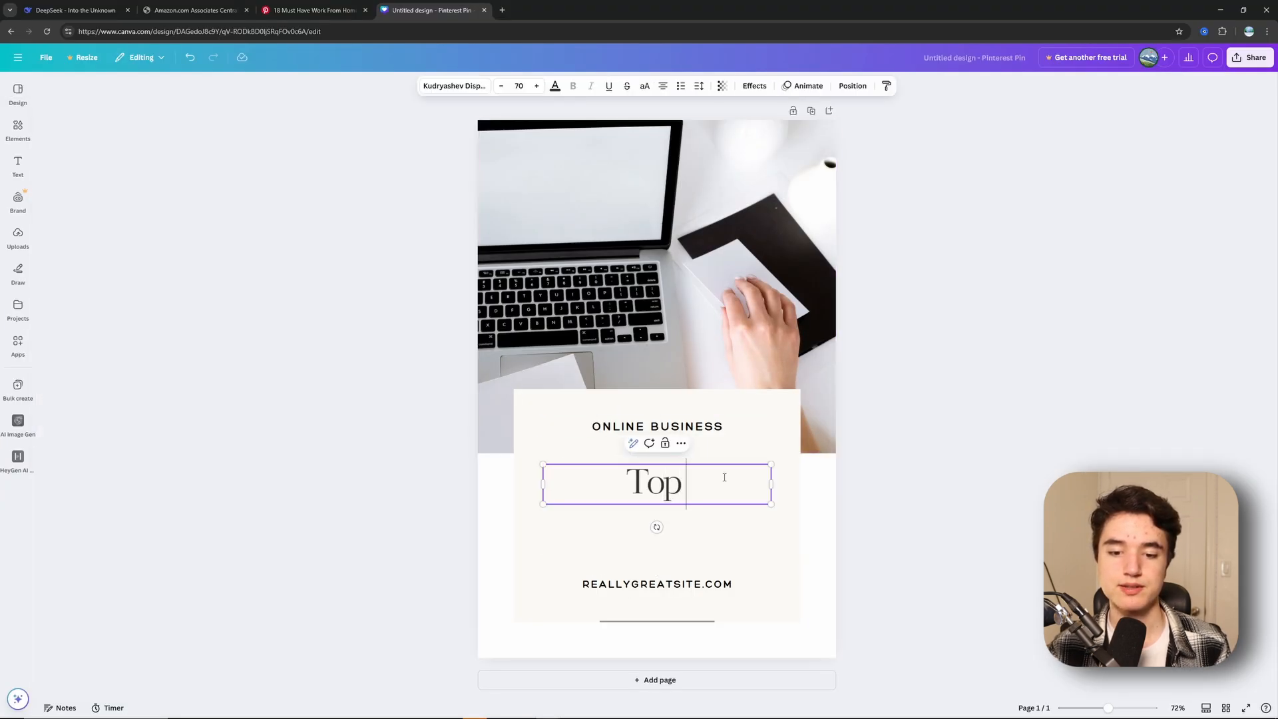
type("8 Best Work From Hom")
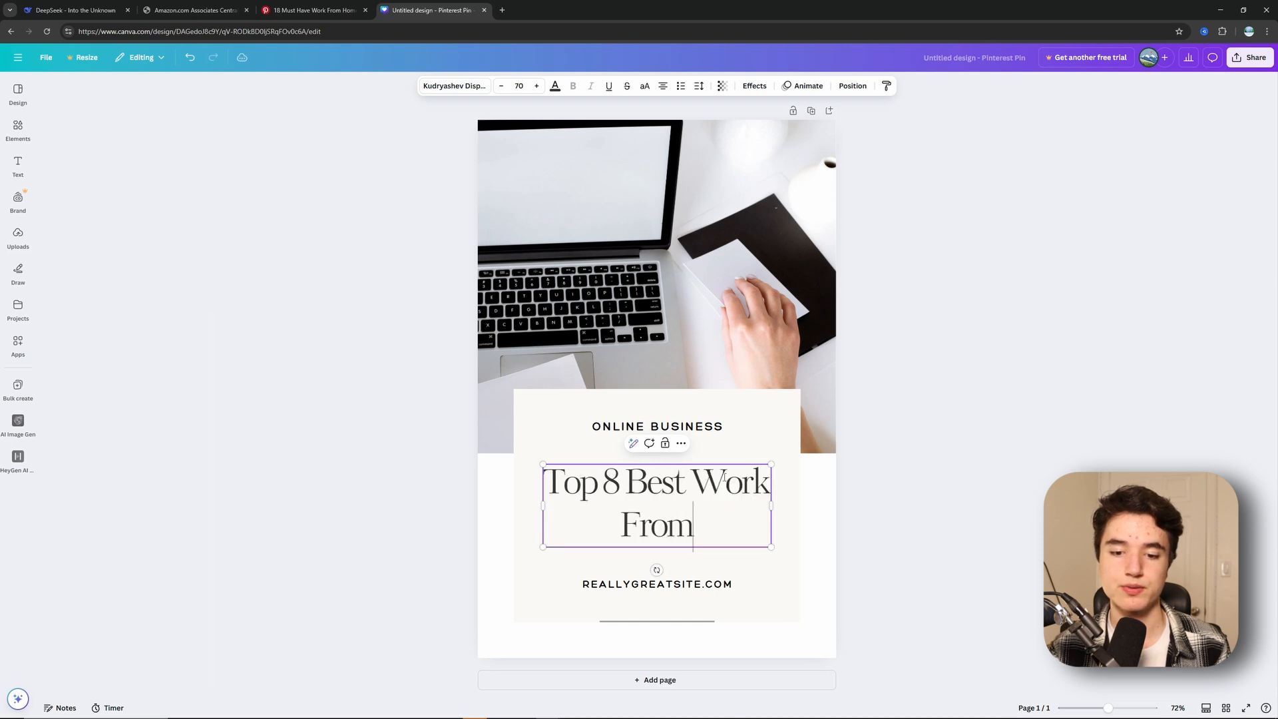
key("BackSpace")
key("BackSpace")
key("BackSpace")
type("Home Products")
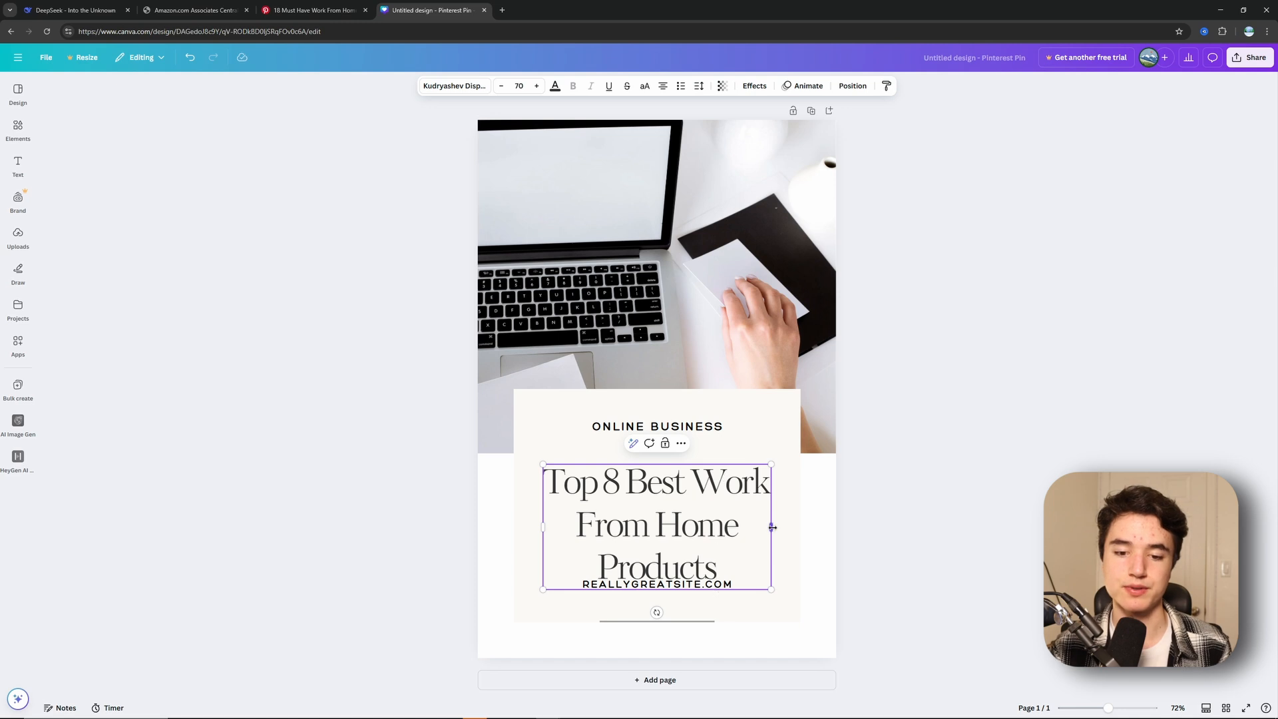
left_click_drag(770, 526, 839, 516)
Change the "Online Business" line above the heading to "2025" and delete the website address text below it.
double_click(709, 427)
type("2025")
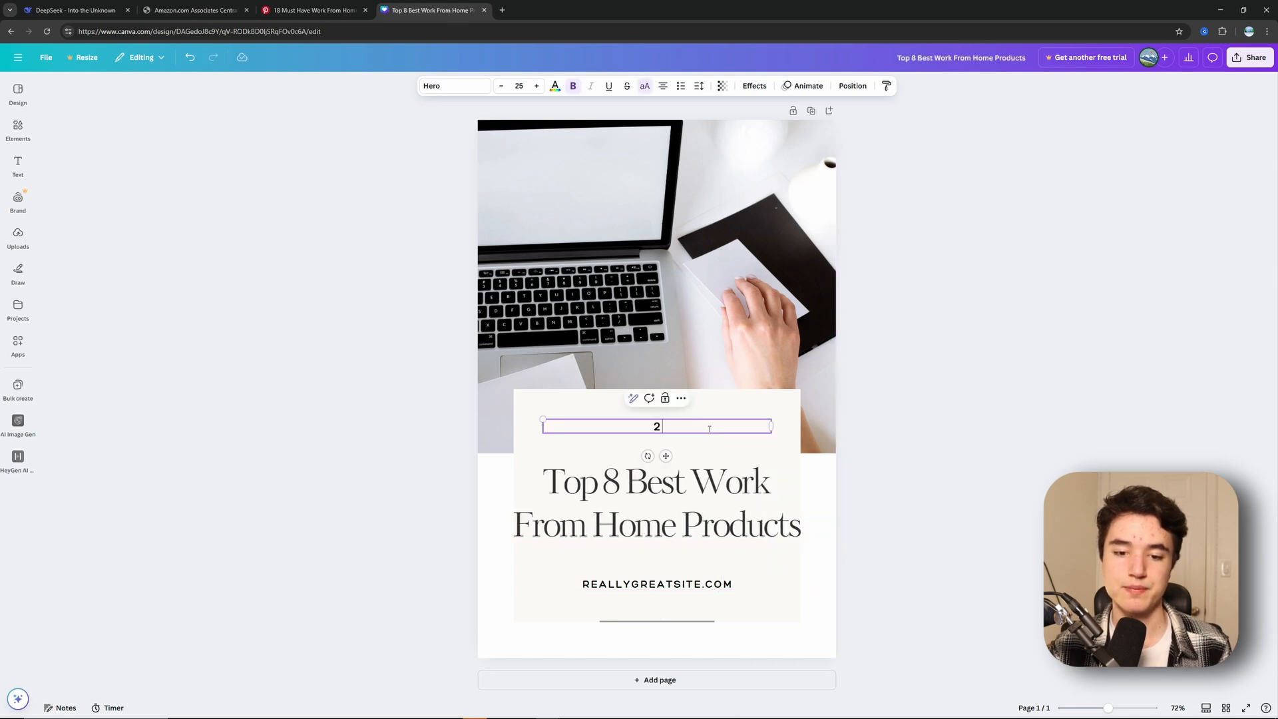
left_click(694, 576)
left_click(694, 576)
double_click(769, 584)
key("BackSpace")
left_click(872, 501)
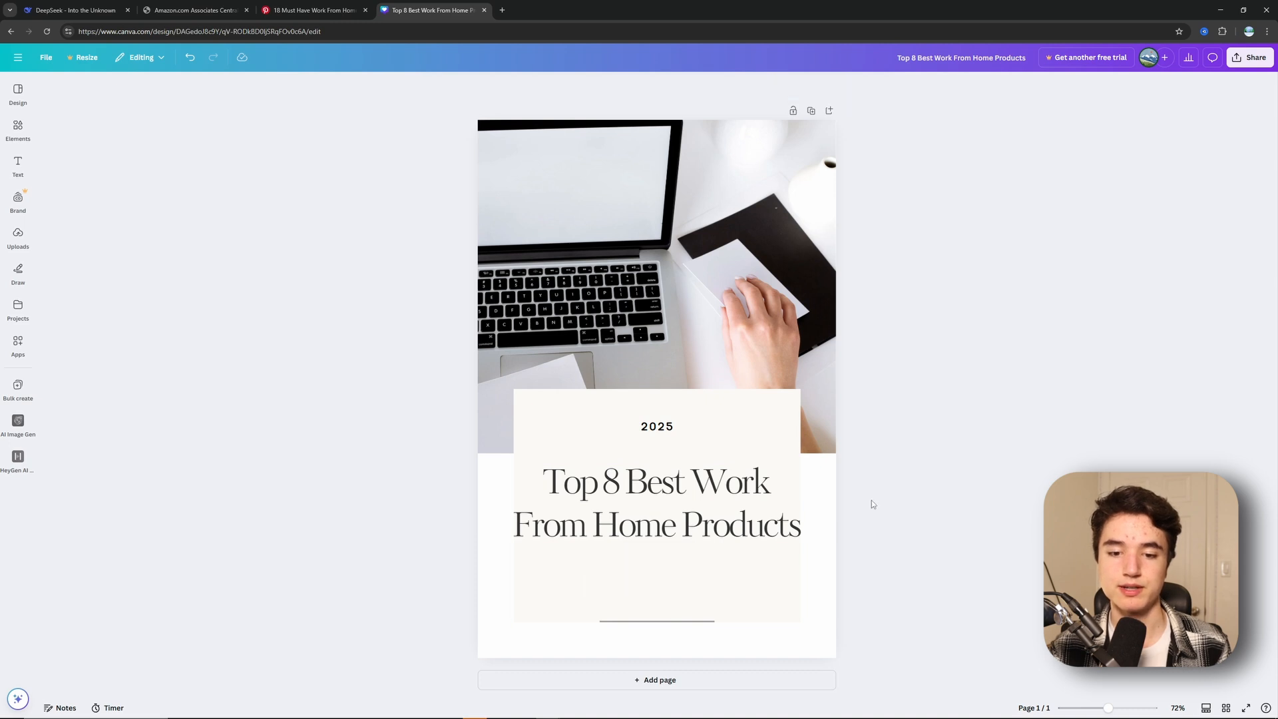
Download the finished Pinterest Pin as a PNG at 1,000 × 1,500 px.
left_click(639, 322)
left_click(341, 286)
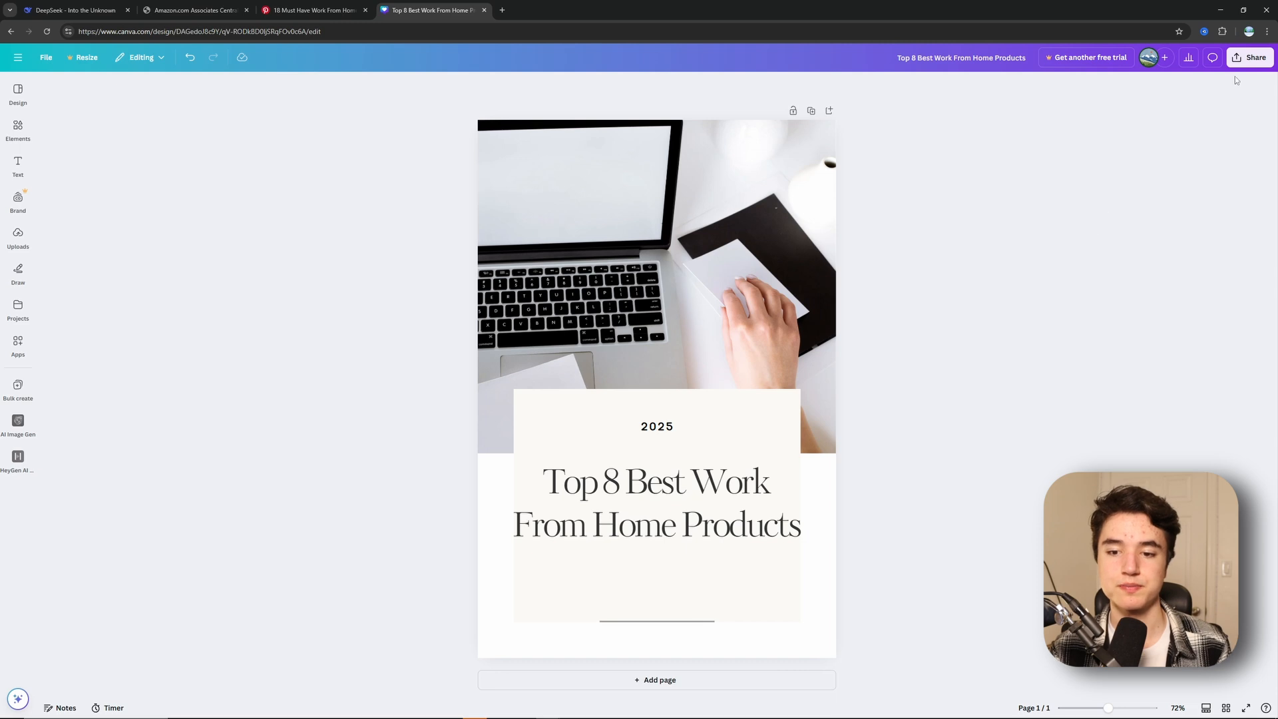
left_click(1251, 58)
left_click(1091, 256)
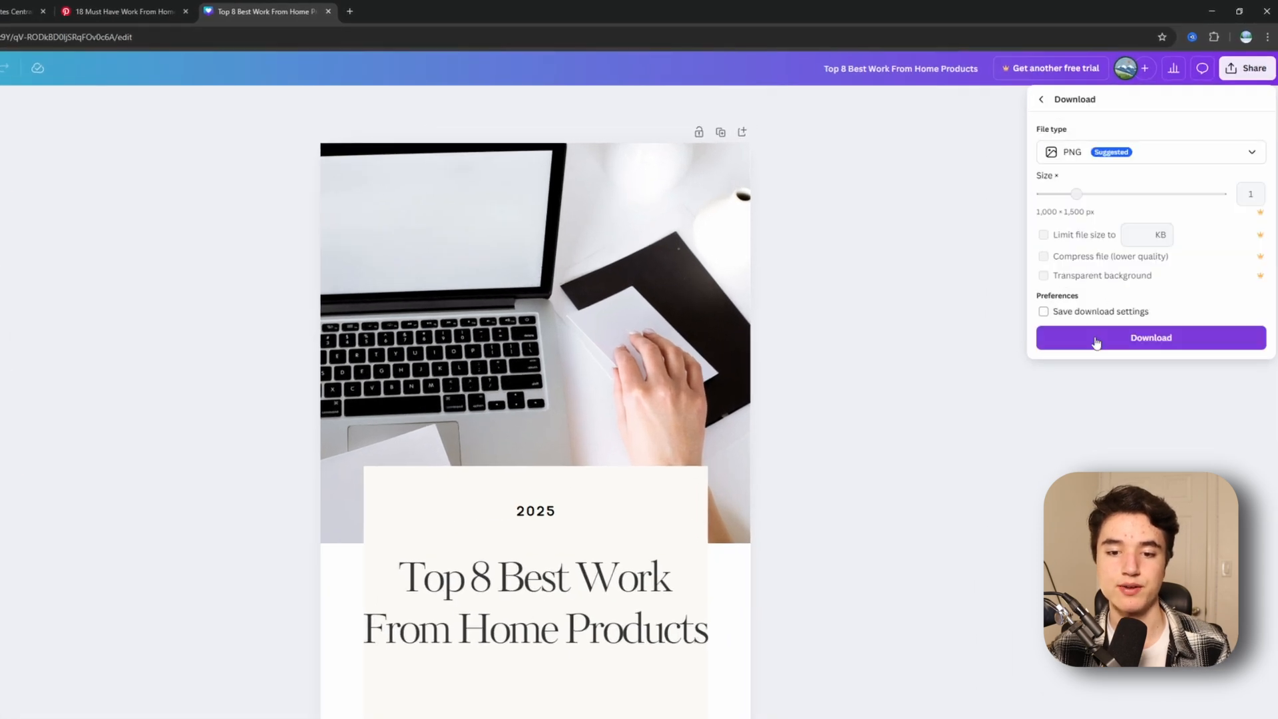
left_click(1097, 342)
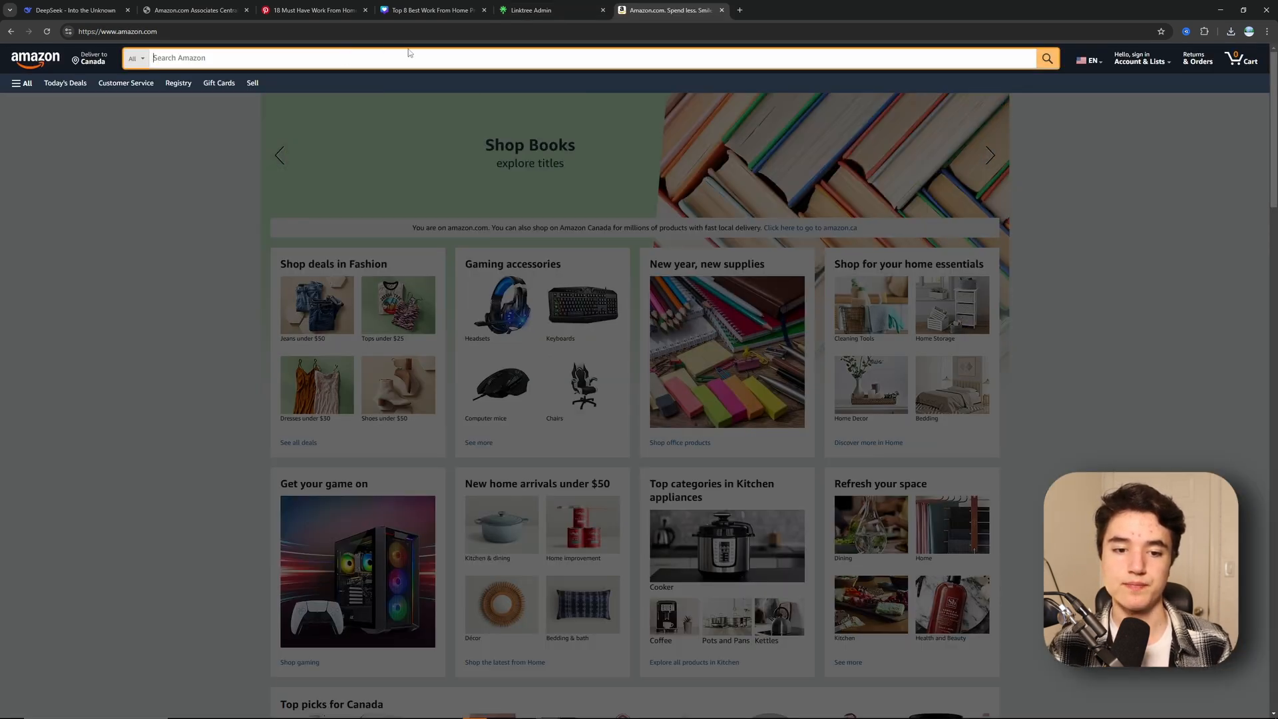
Search Amazon for "laptop stand" and copy the short affiliate link for the BESIGN LS03 Aluminum Laptop Stand.
type("laptop stand")
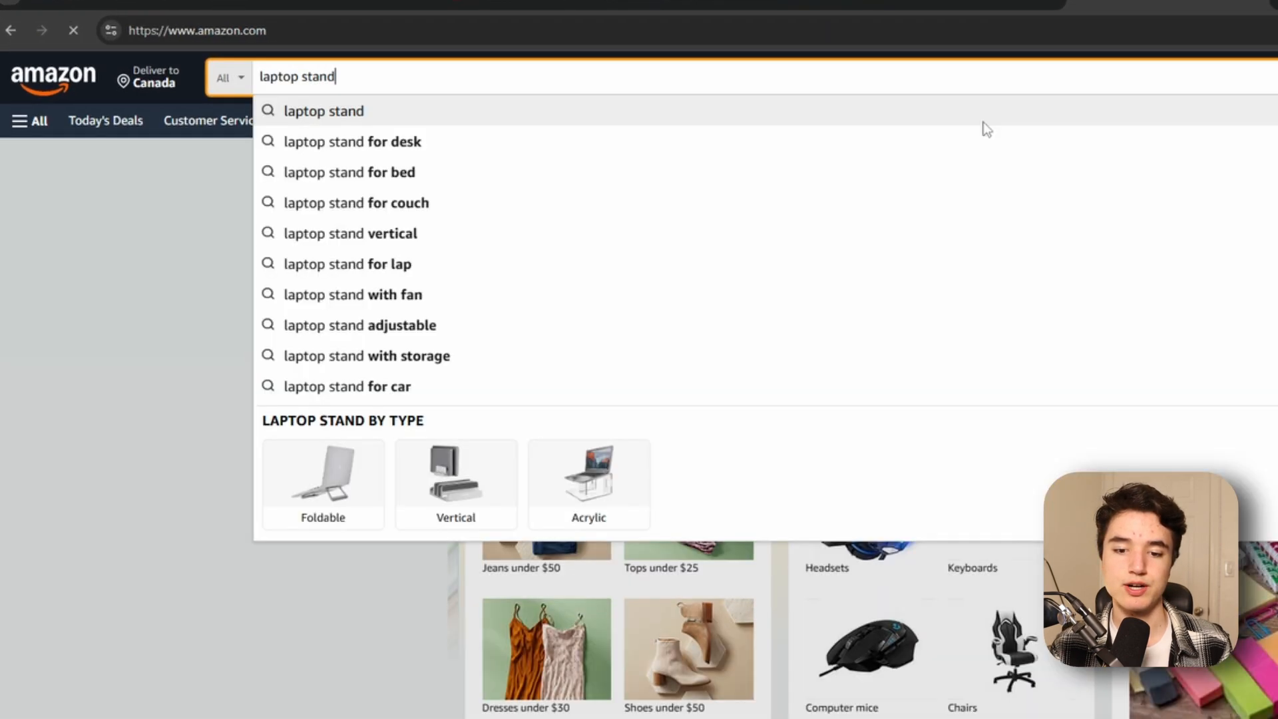
key("Return")
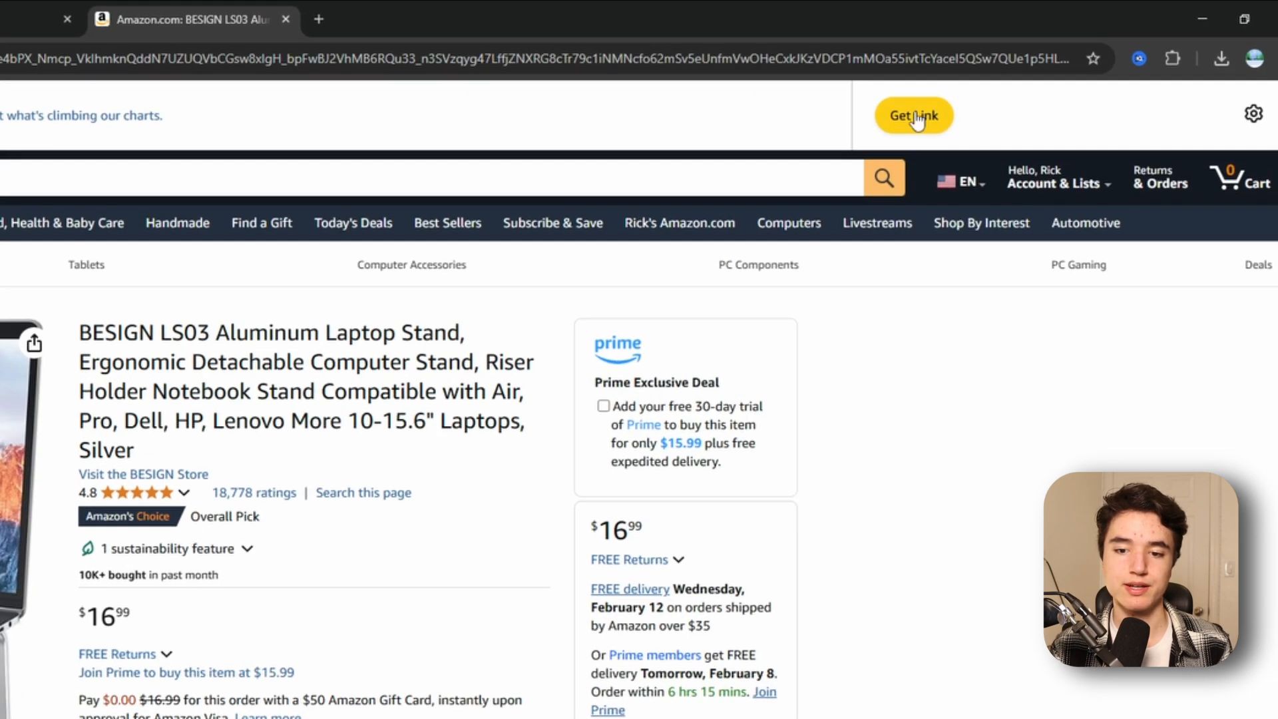
left_click(916, 120)
key("ctrl+c")
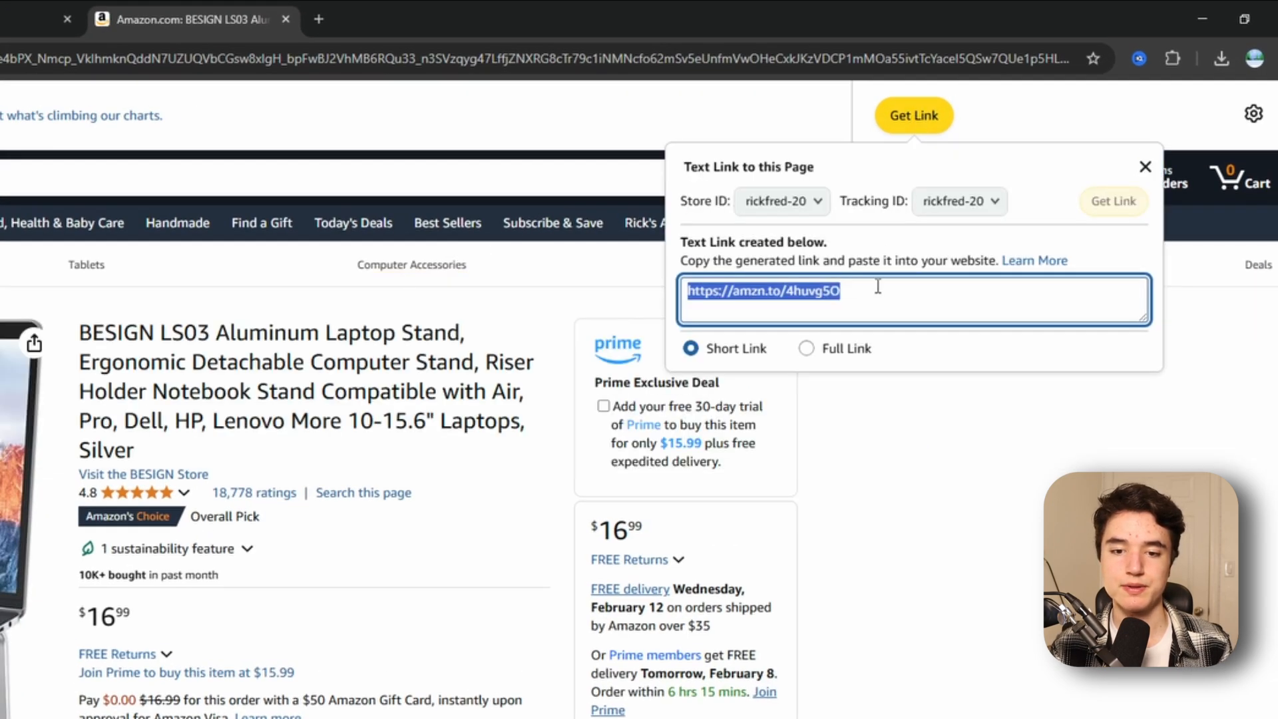
Switch to Linktree and add the copied laptop stand affiliate URL as a new link.
left_click(546, 9)
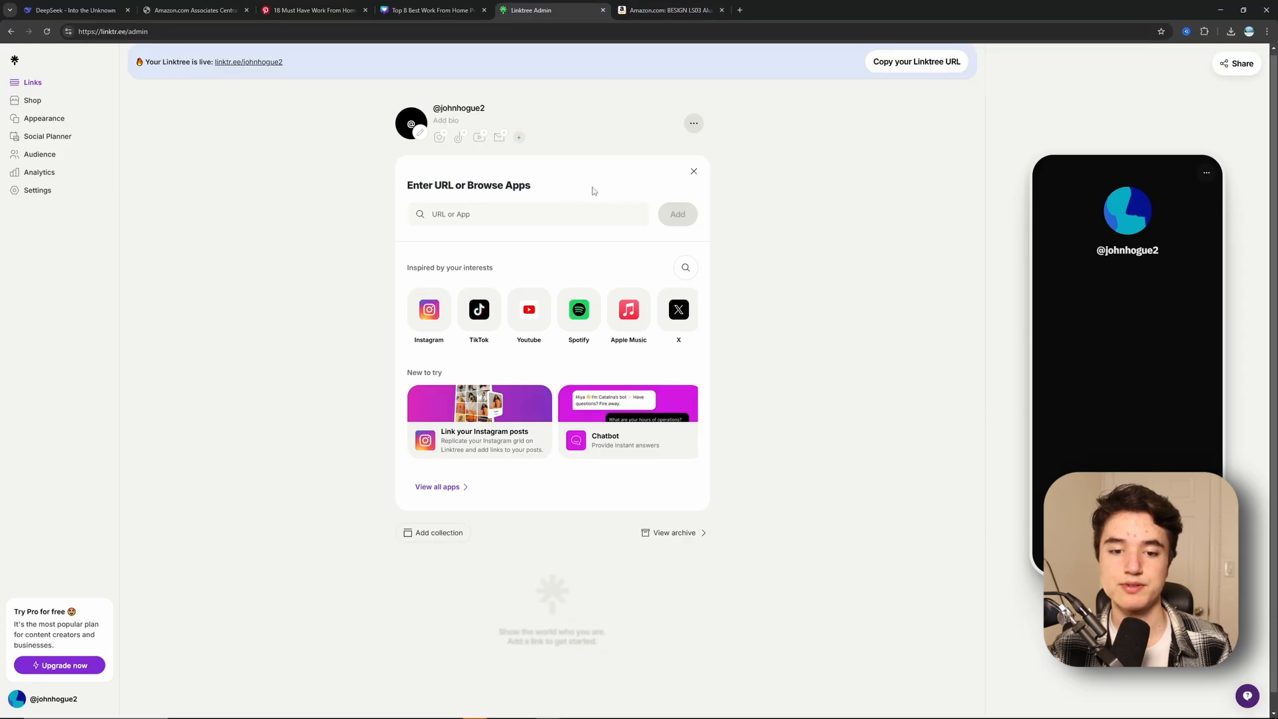
left_click(519, 214)
key("ctrl+v")
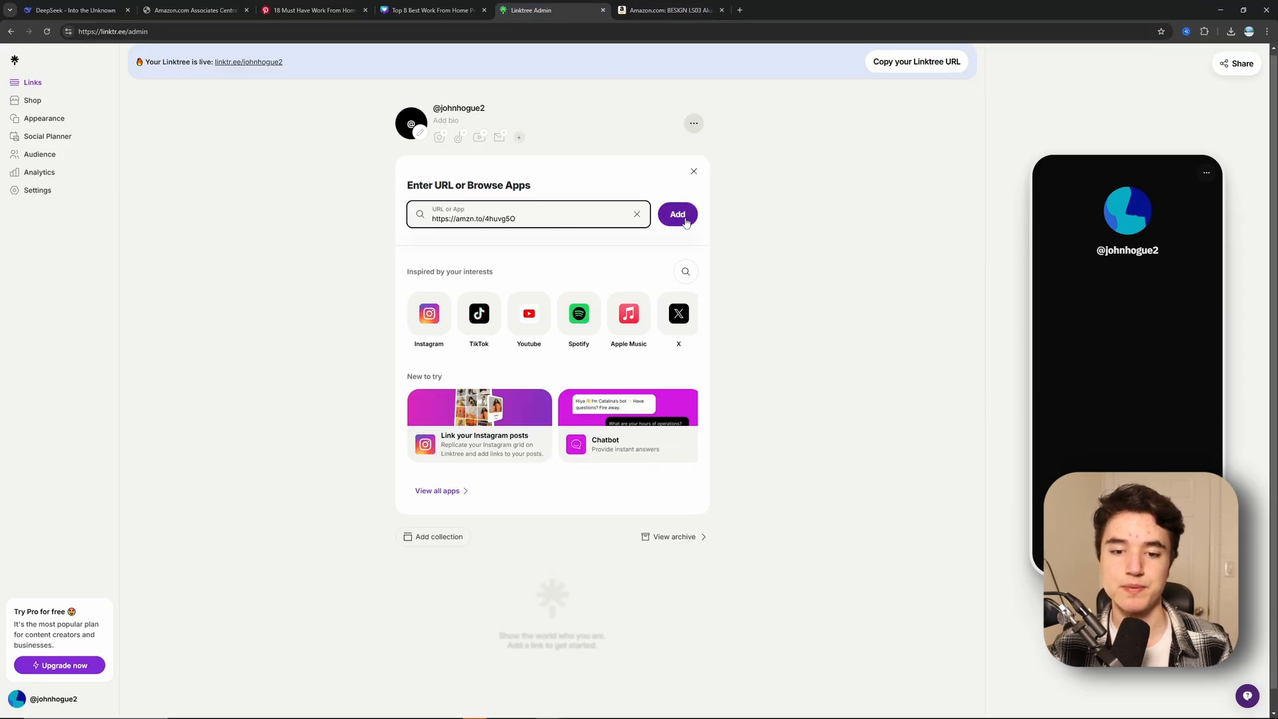
left_click(671, 216)
left_click(678, 215)
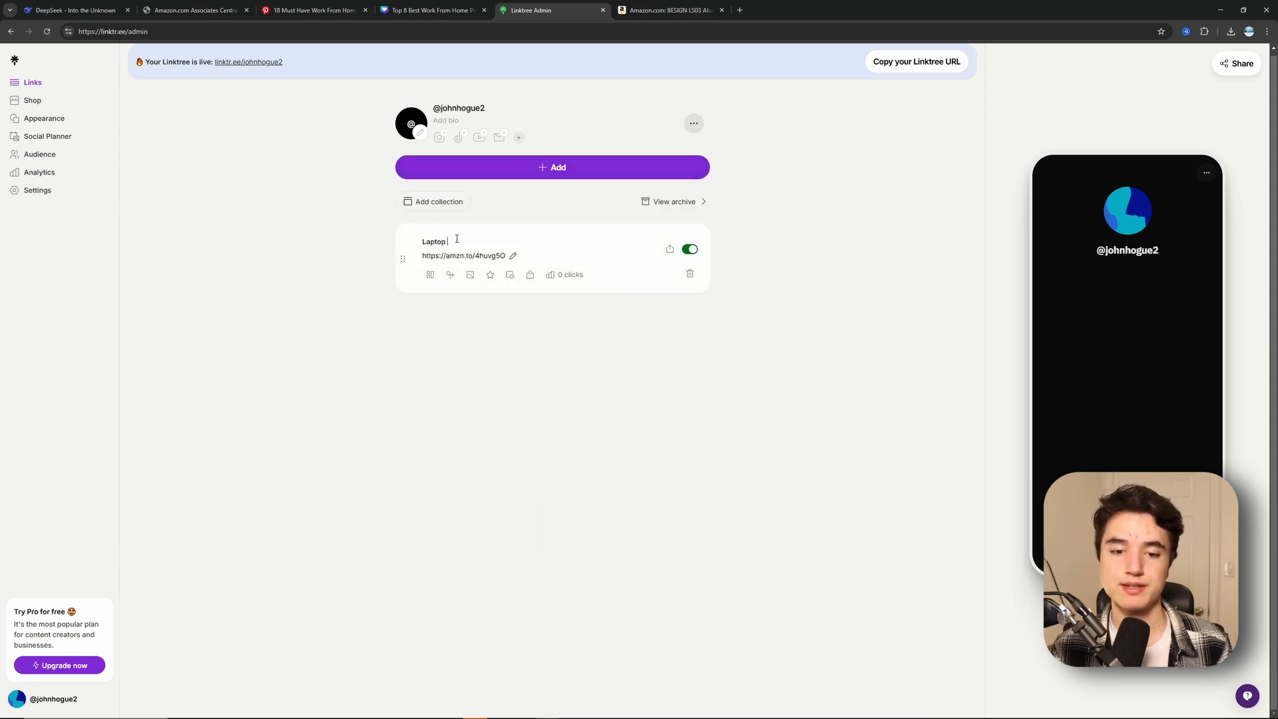
Title the new Linktree link "Best WFH Laptop Stand!".
type("Best Wr")
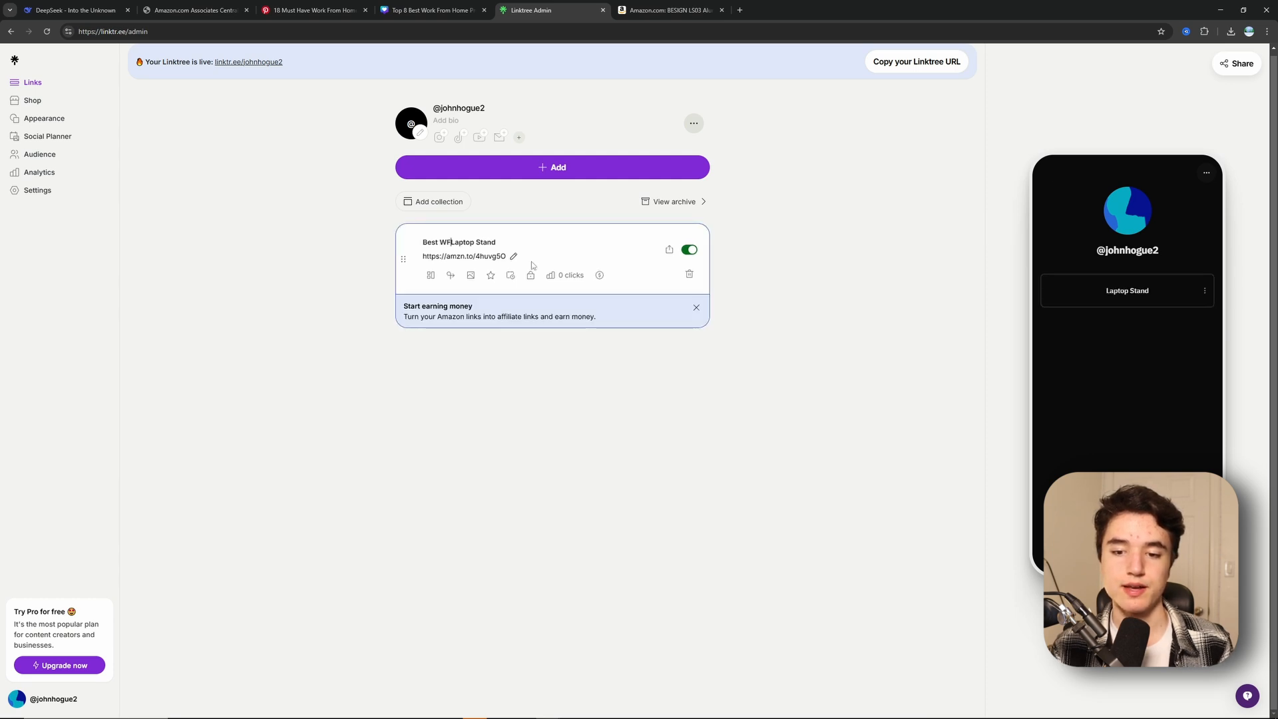
type("H")
key("Return")
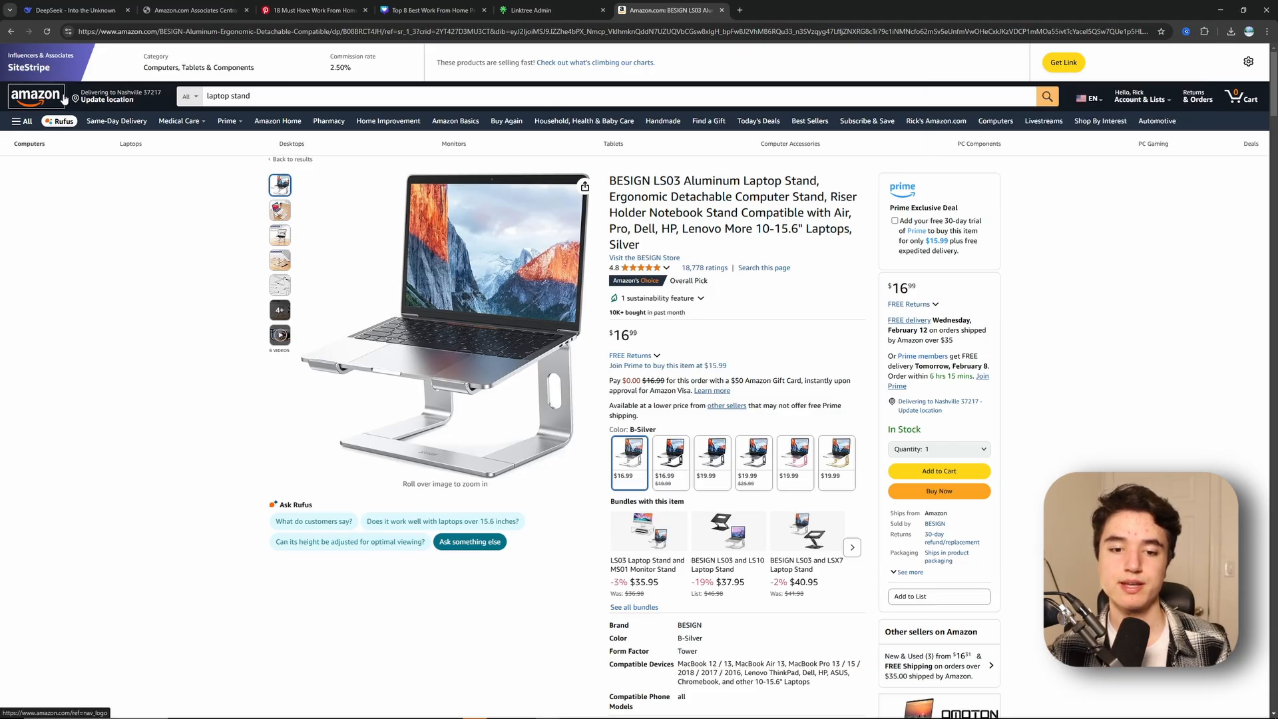
Switch to Amazon, search for "laptop", and get the affiliate link for the 16 inch laptop with 12GB RAM and 256GB storage.
left_click(316, 94)
key("BackSpace")
key("BackSpace")
key("BackSpace")
key("BackSpace")
key("BackSpace")
key("BackSpace")
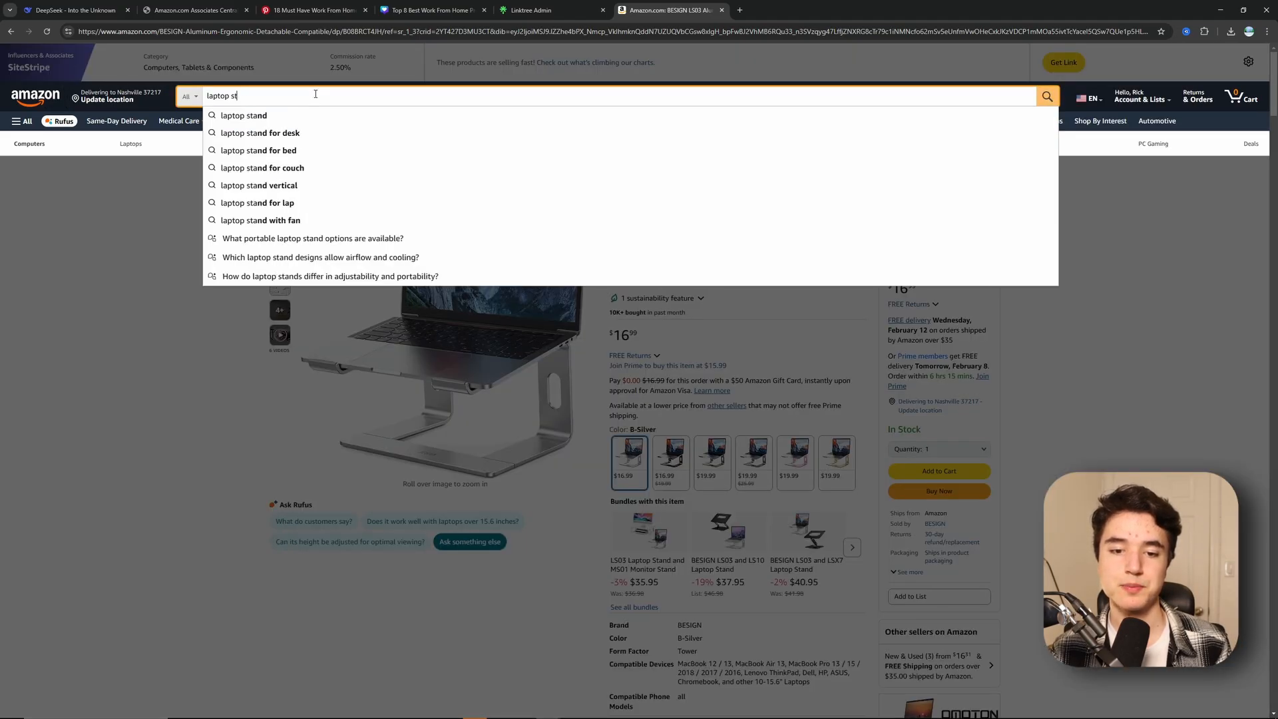
key("Return")
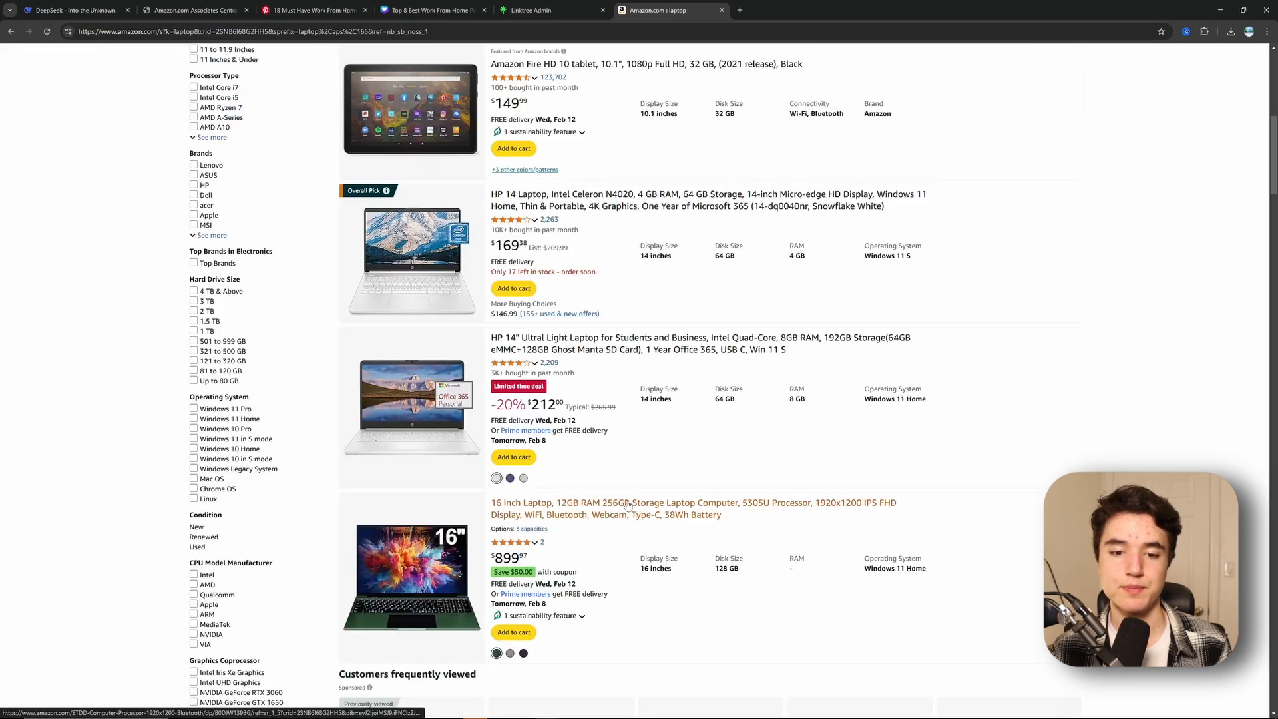
left_click(626, 501)
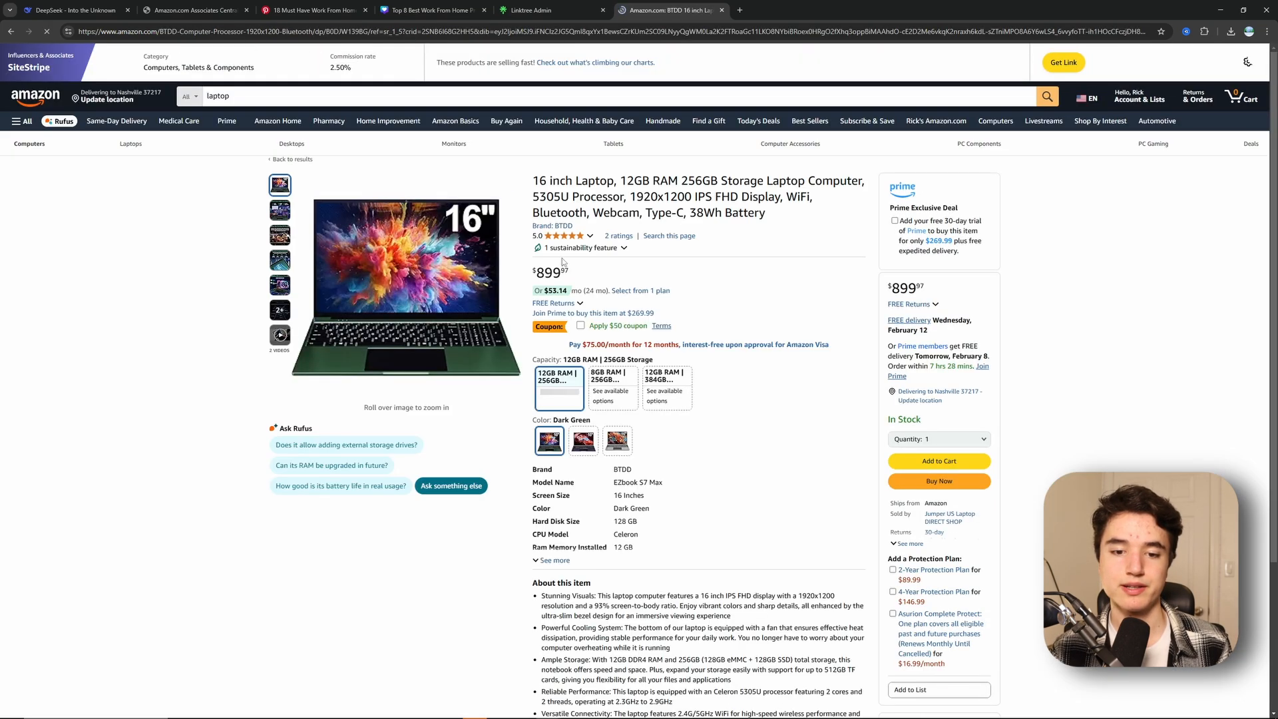
left_click(1064, 62)
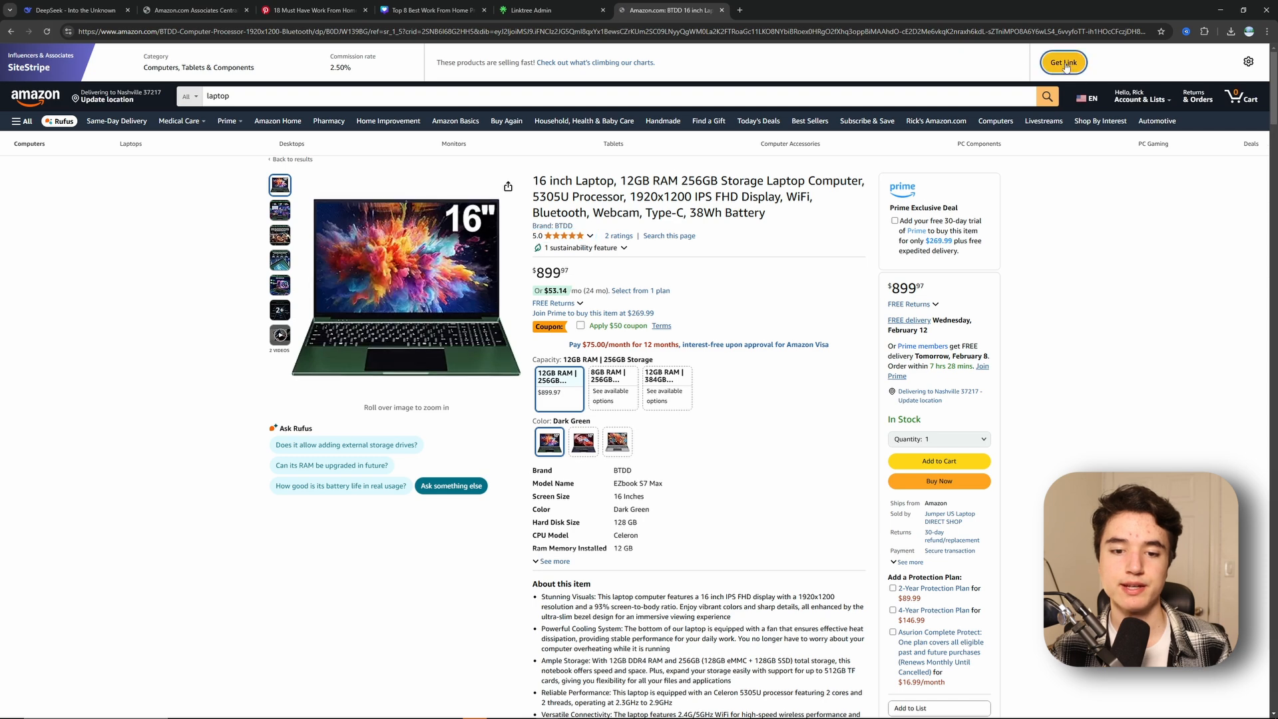
Switch to Linktree and add the laptop's affiliate URL as a link titled "Best WFH Laptop".
left_click(557, 10)
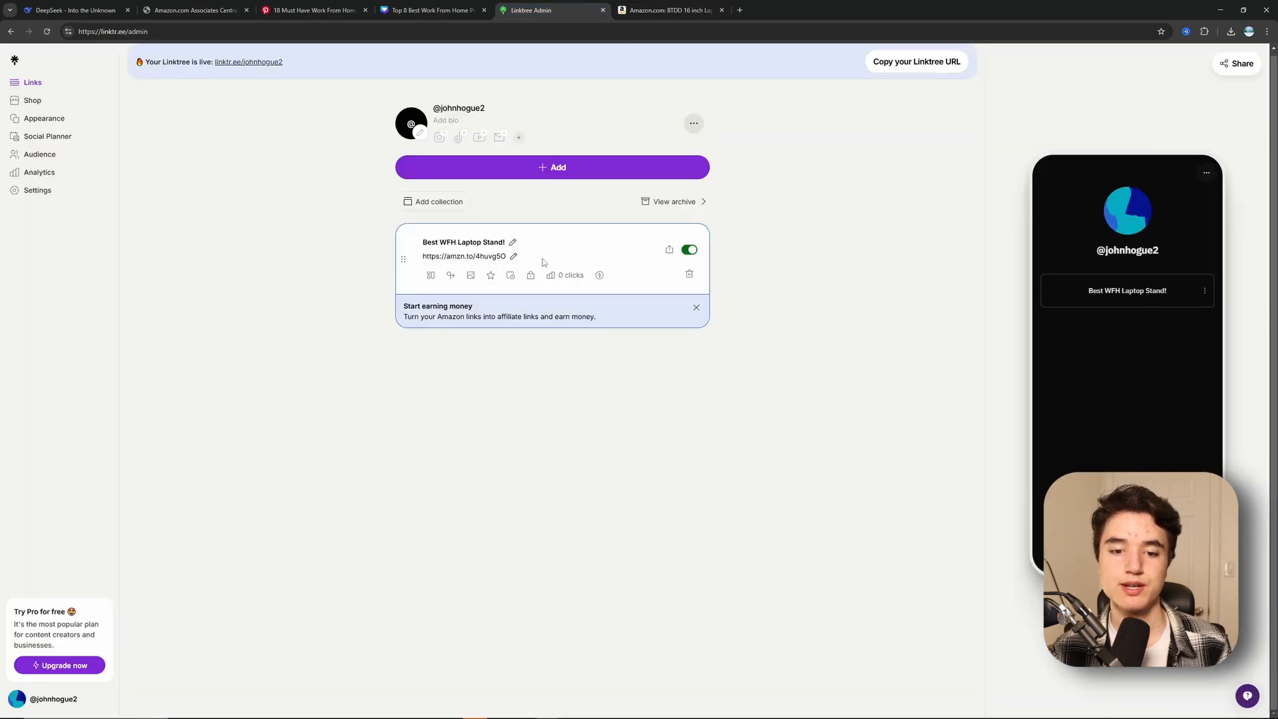
left_click(552, 172)
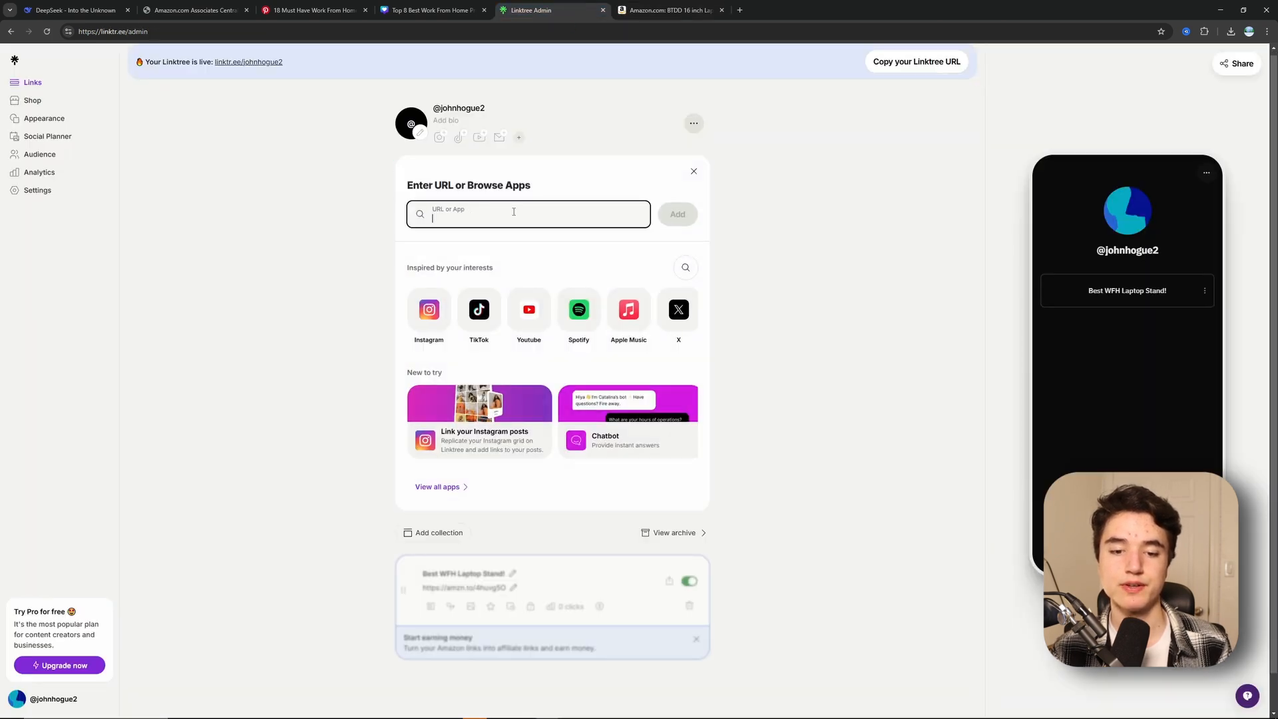
key("ctrl+v")
key("Return")
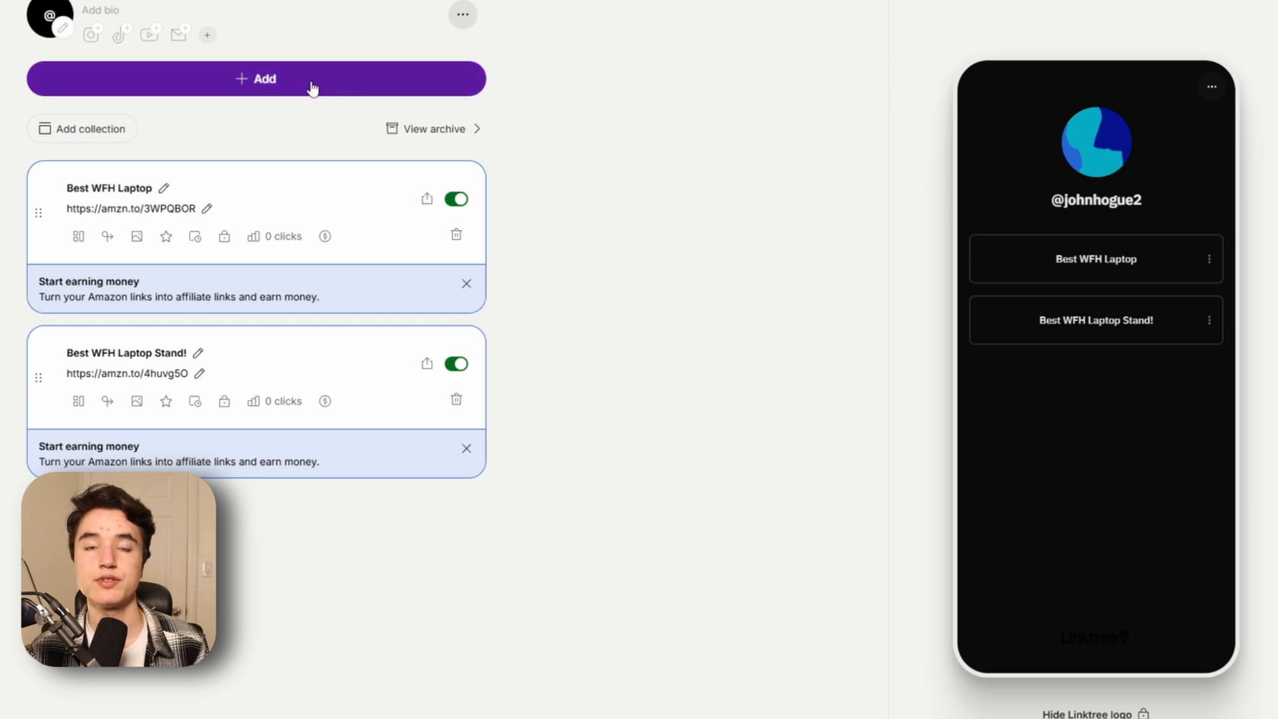
Switch to Amazon, search for "Headphones", and get the affiliate link for the black Beats Studio Pro headphones.
left_click(313, 88)
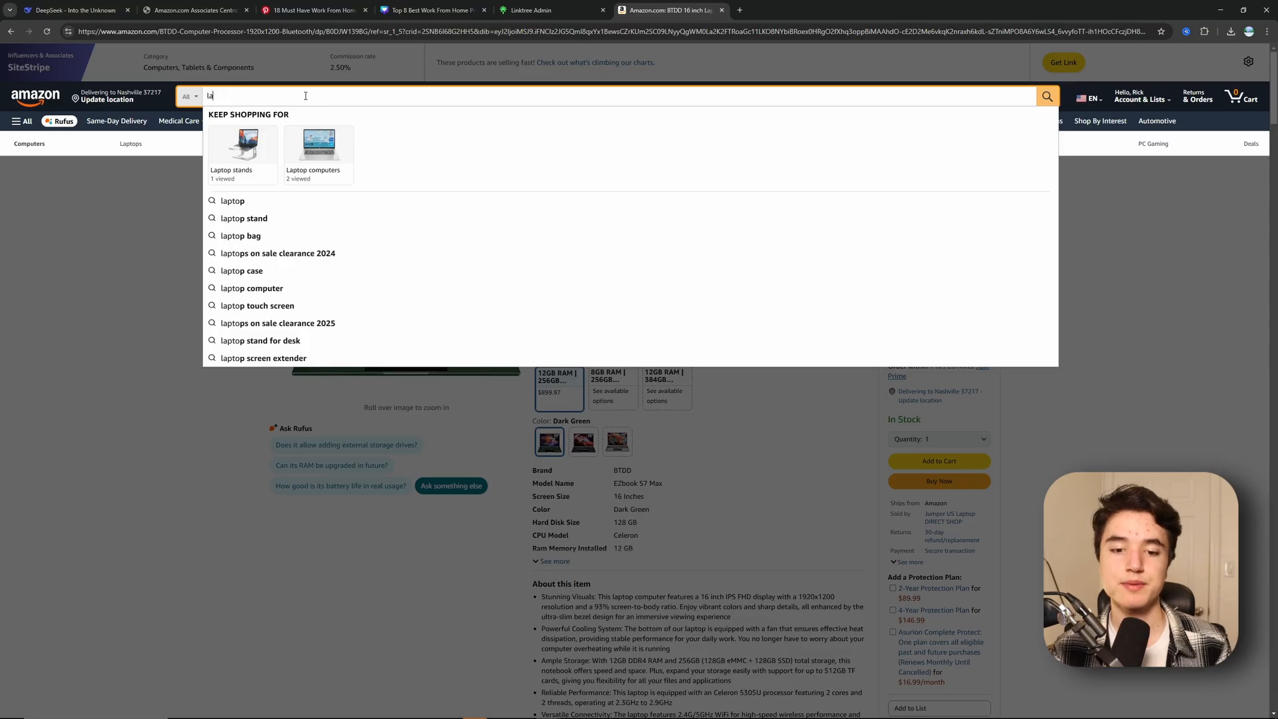
key("BackSpace")
key("BackSpace")
type("Headphones")
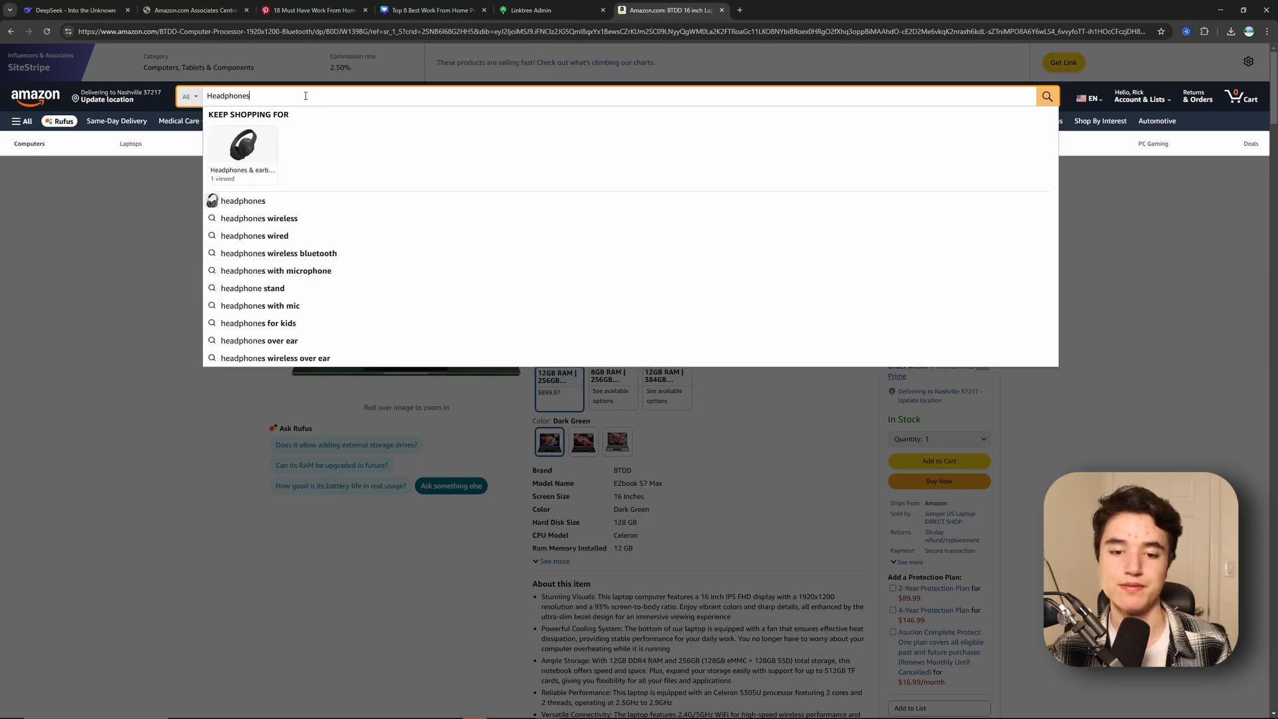
key("Return")
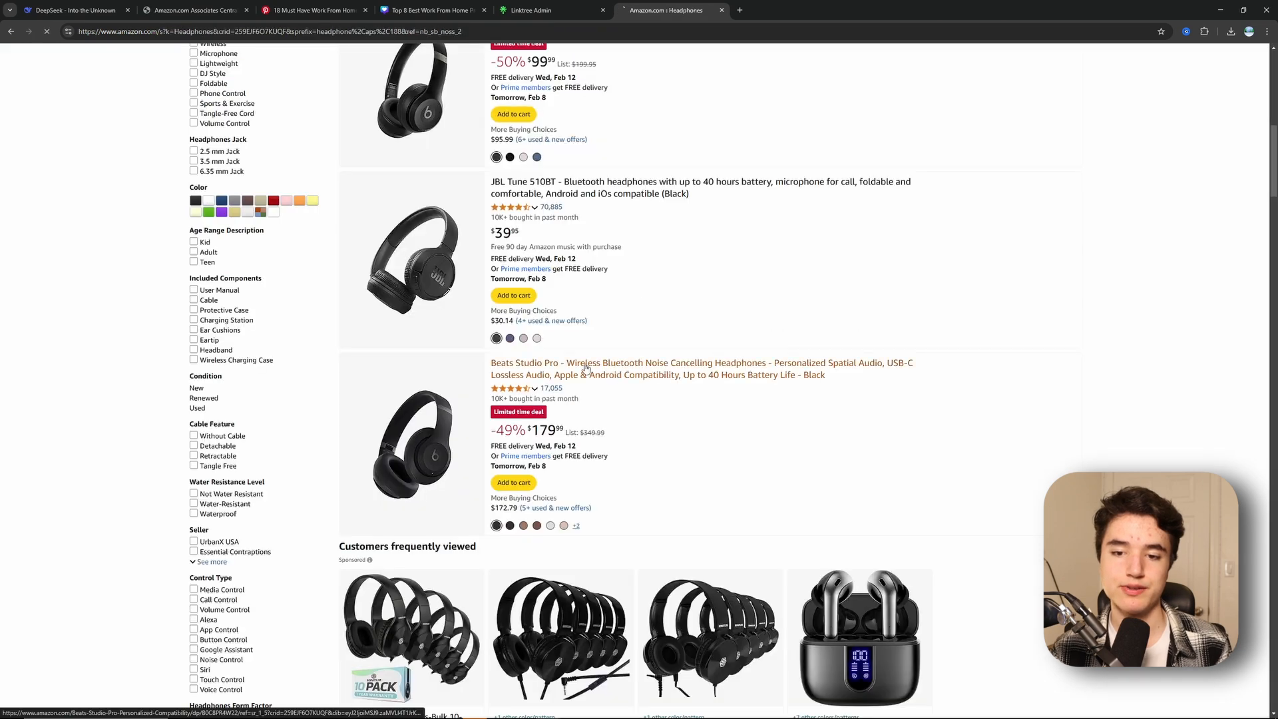
left_click(611, 373)
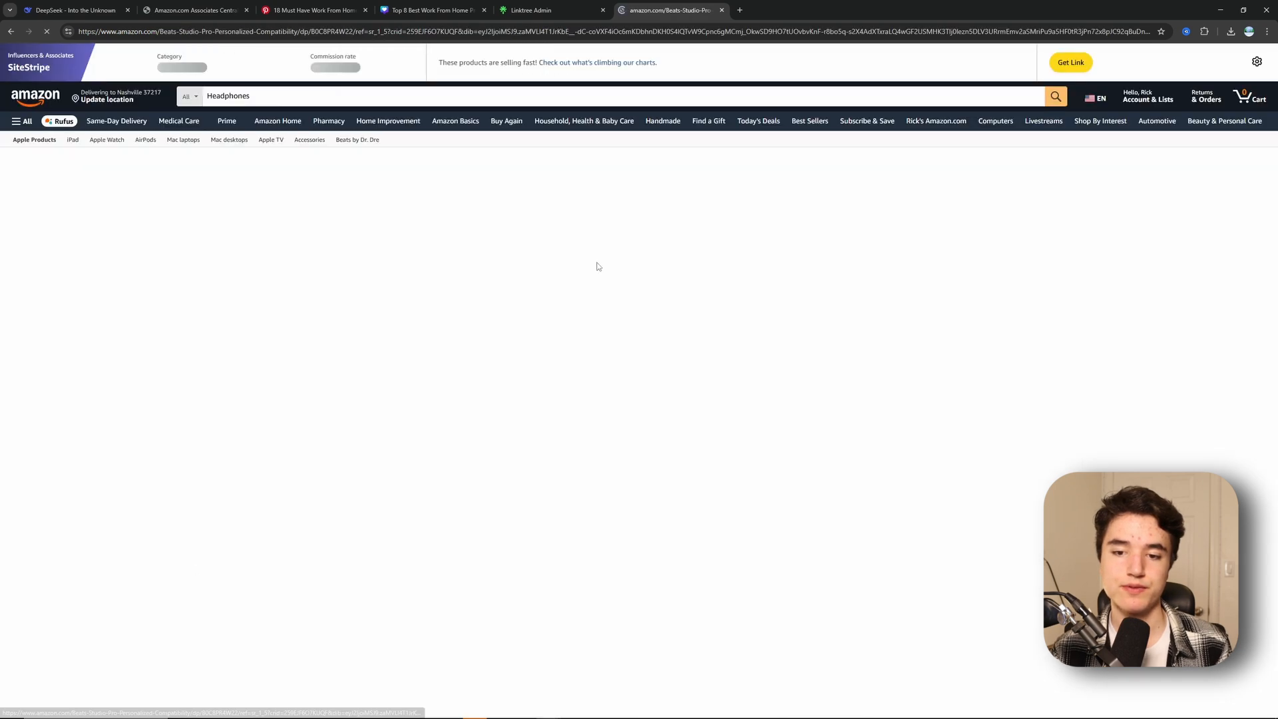
left_click(1070, 62)
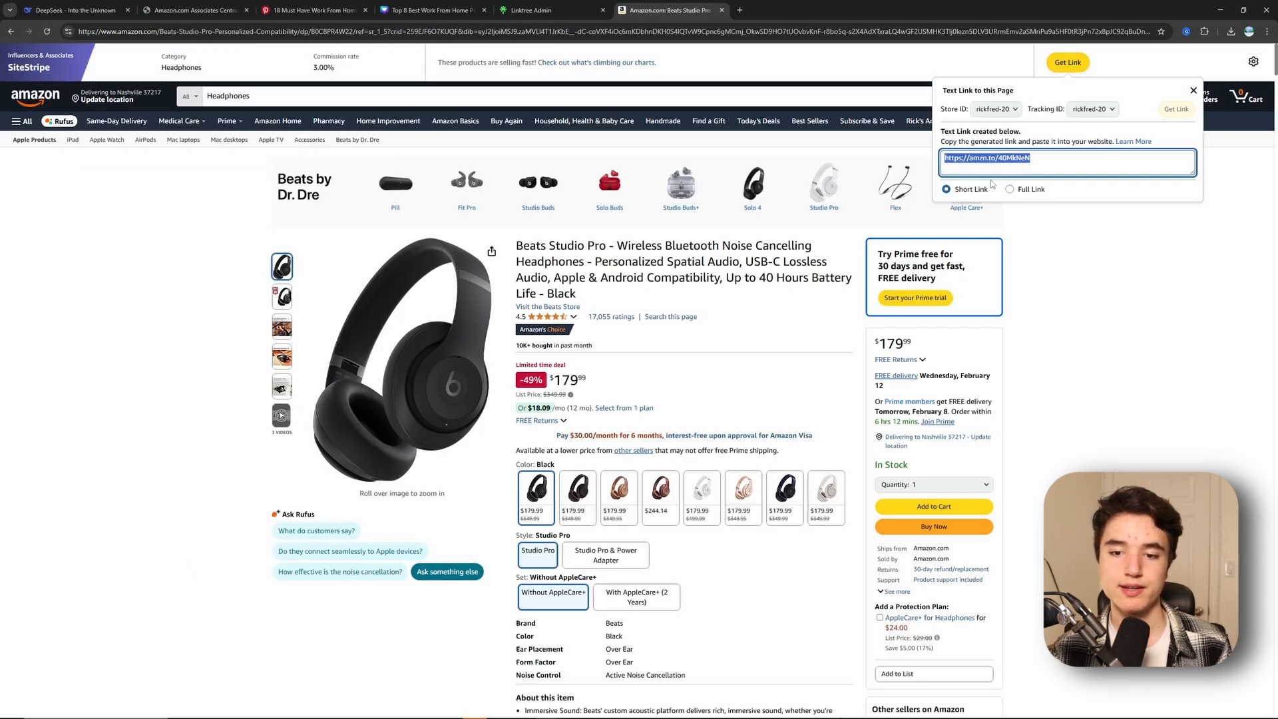
Switch to Linktree and add the headphones' affiliate URL as a link titled "Best WFH Headphones".
left_click(543, 6)
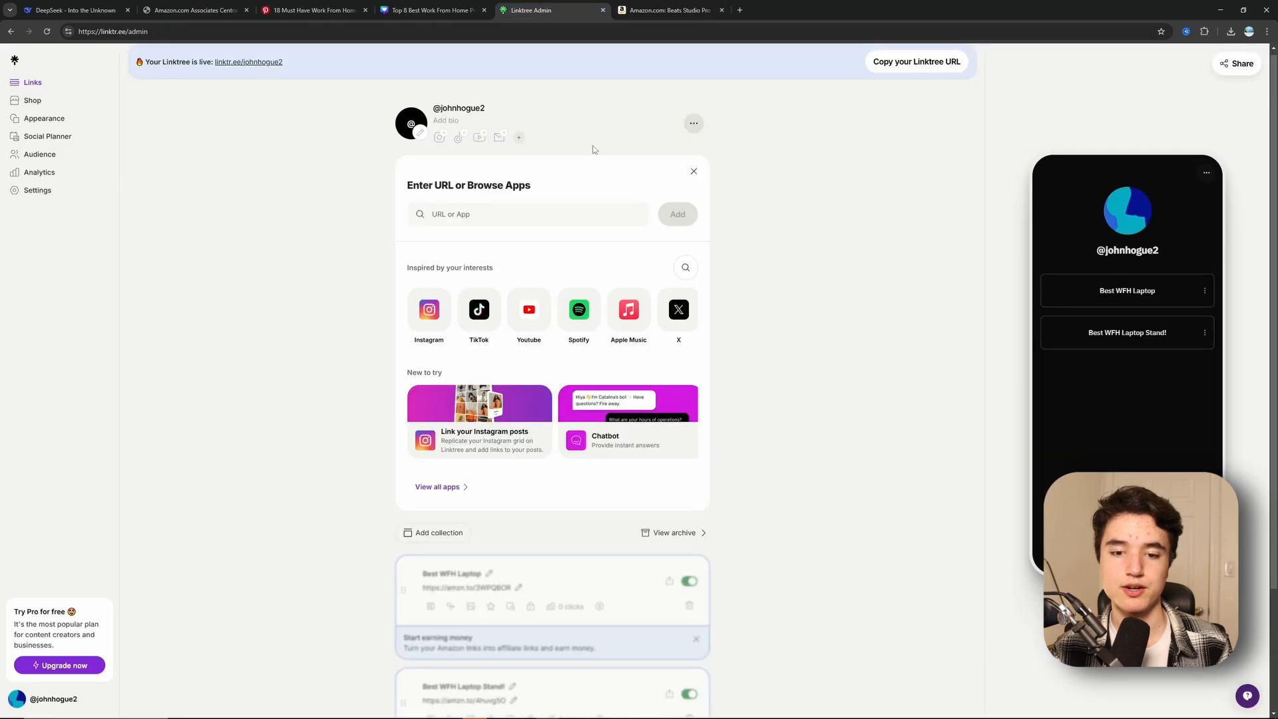
left_click(532, 216)
type("https://amzn.to/40MkNeN")
key("Return")
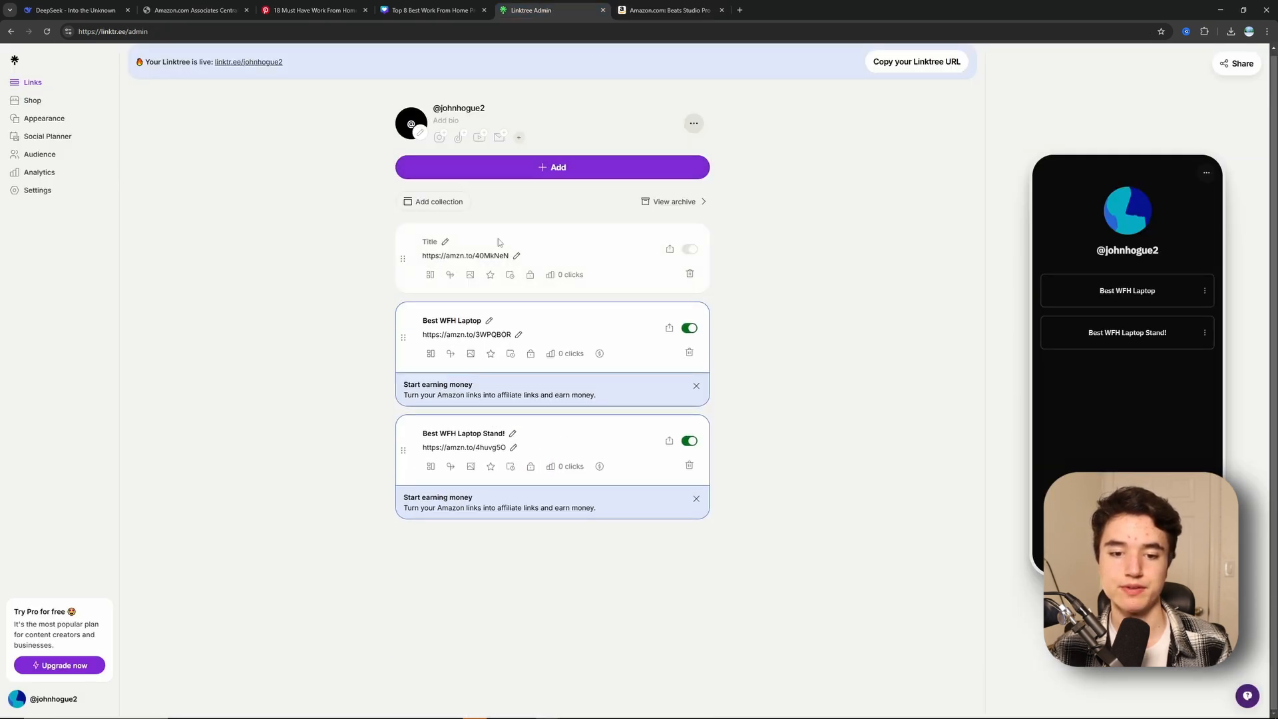
left_click(445, 243)
type("Best WF")
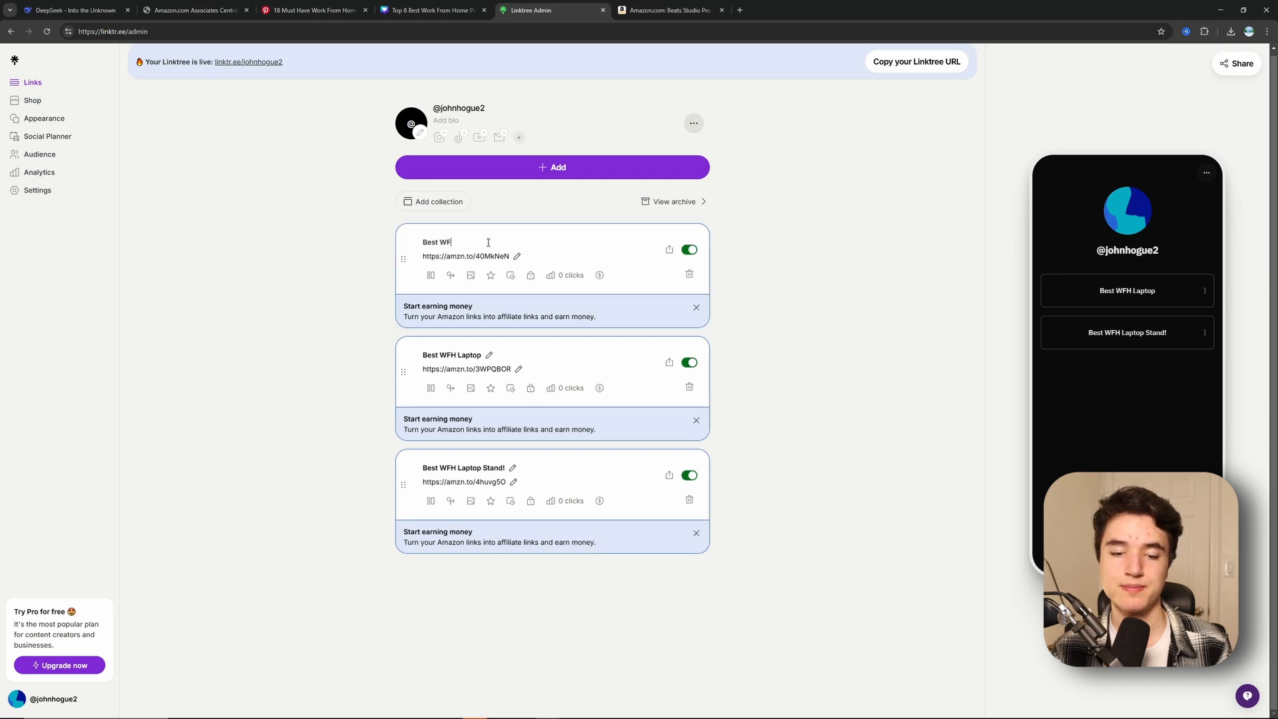
type("phones")
key("Return")
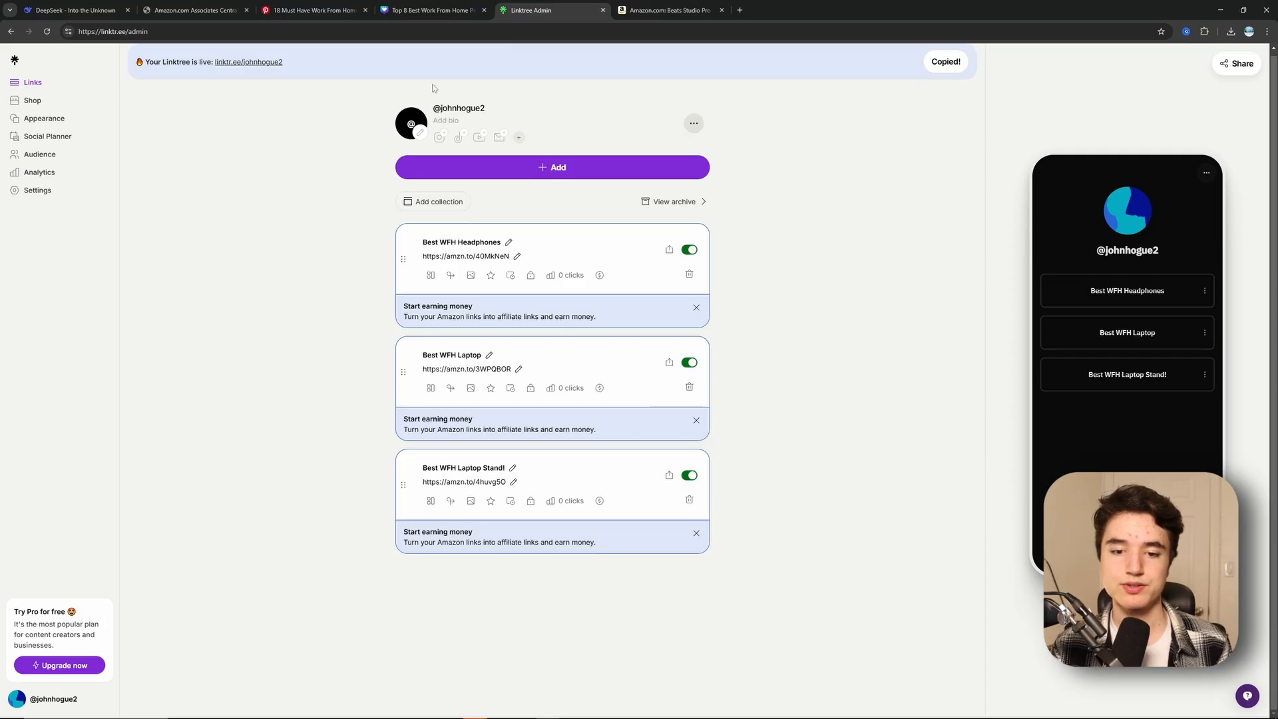
Switch to Pinterest, start a new pin and upload "Top 8 Best Work From Home Products.png" as its image.
left_click(432, 10)
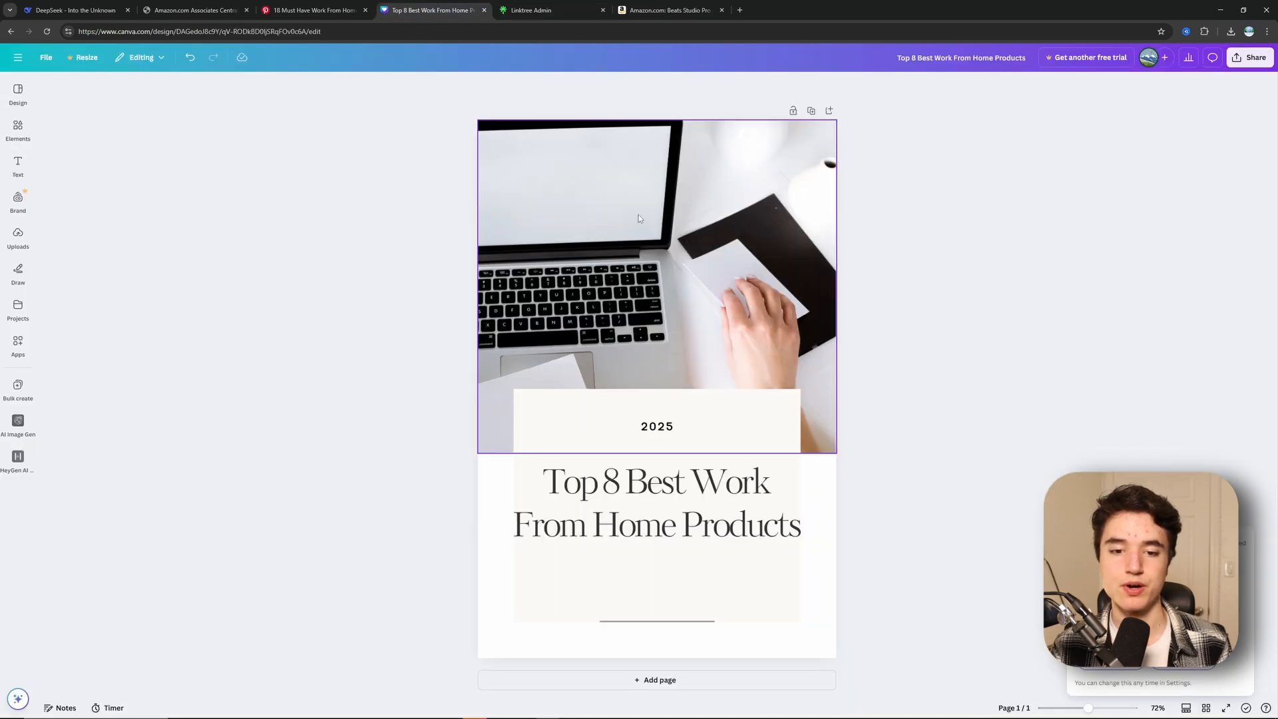
left_click(313, 10)
left_click(18, 99)
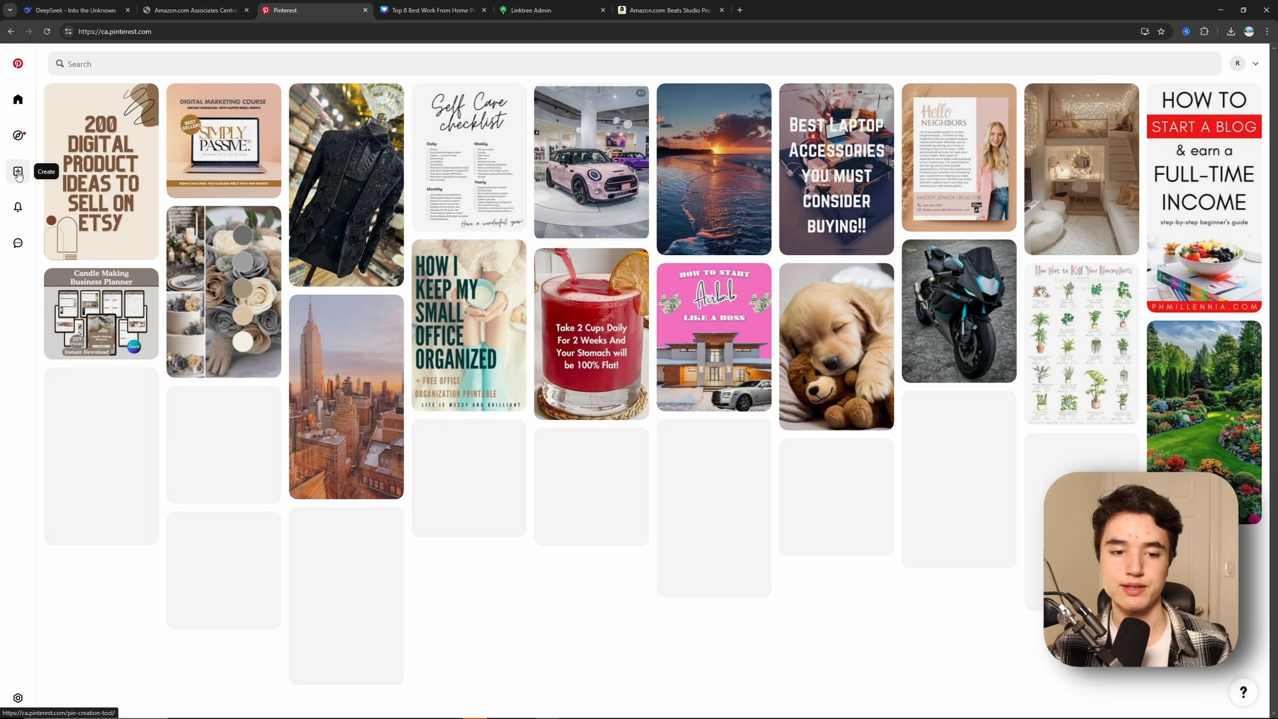
left_click(17, 172)
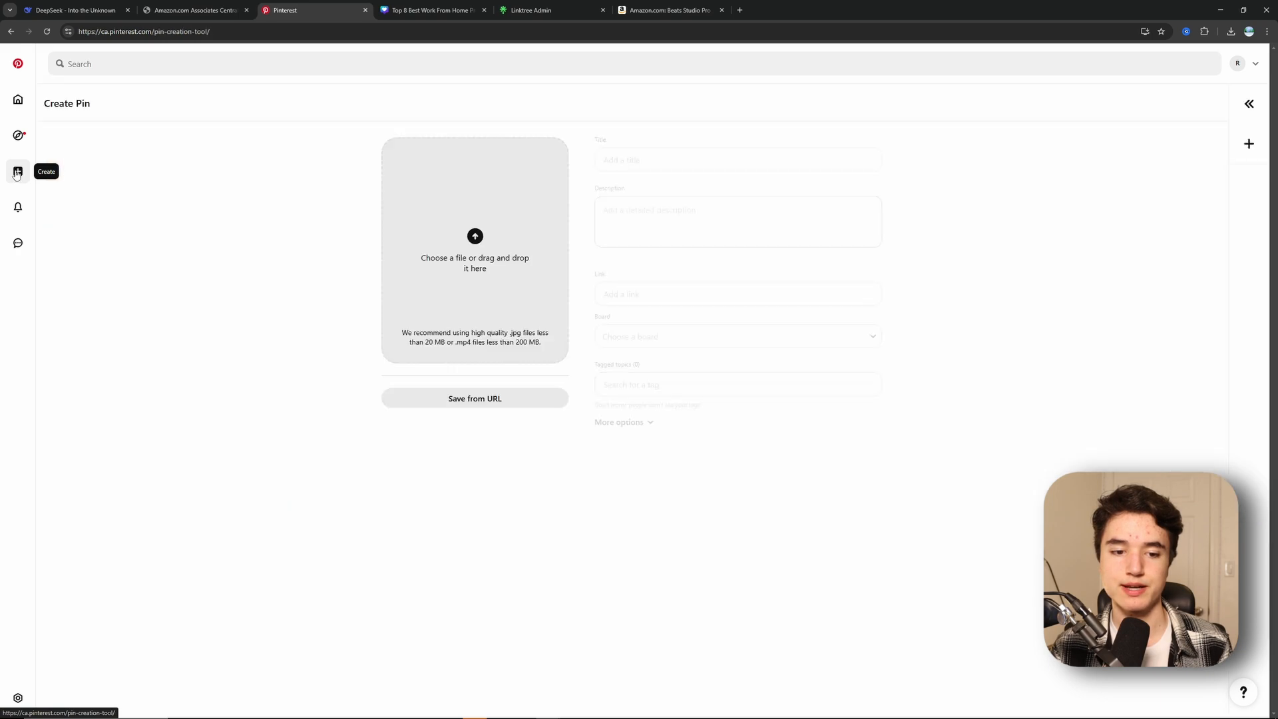
left_click(406, 235)
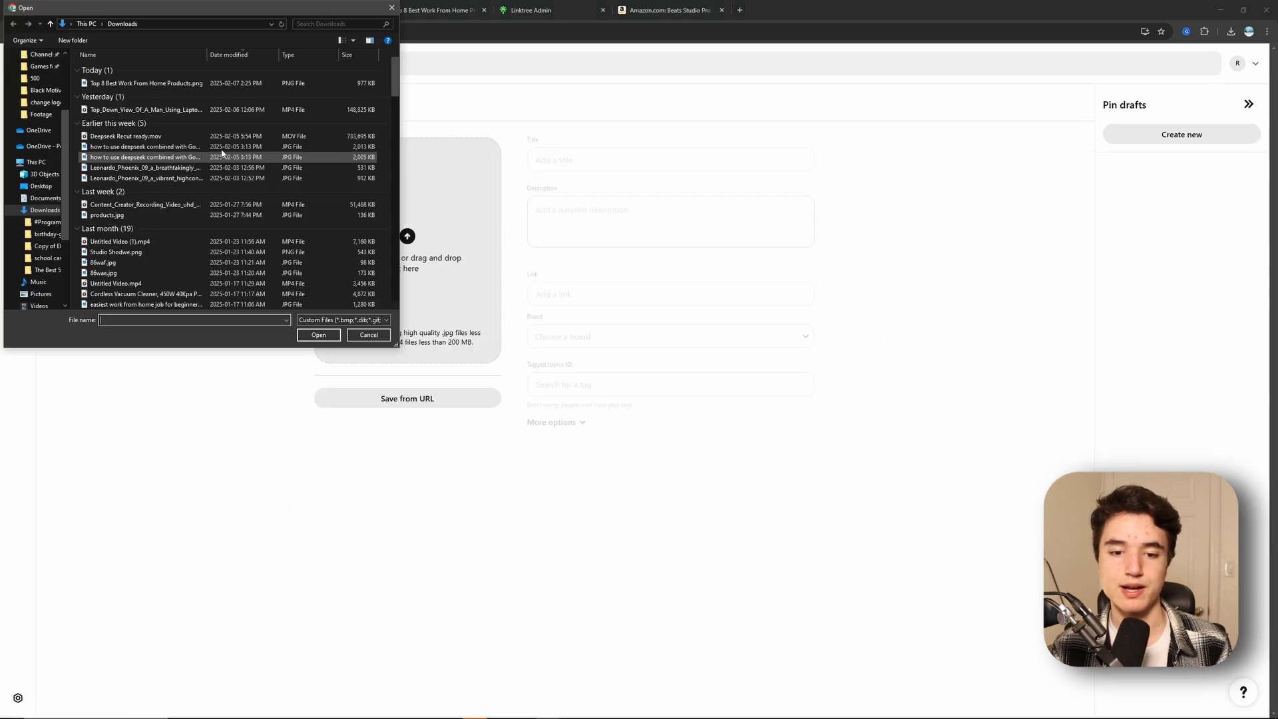
left_click(147, 83)
left_click(318, 335)
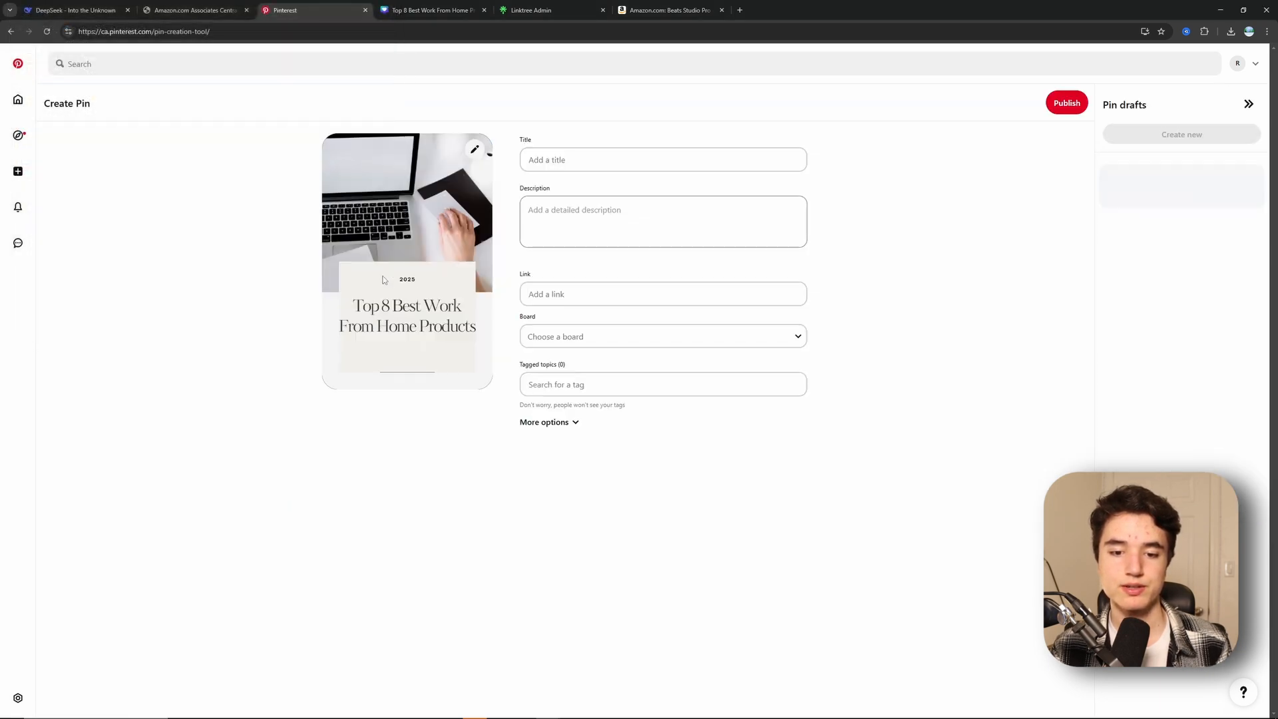
Link the pin to the Linktree profile URL and title it "Best Work From Home Products in 2025!".
left_click(574, 294)
type("https://linktr.ee/johnhogue2")
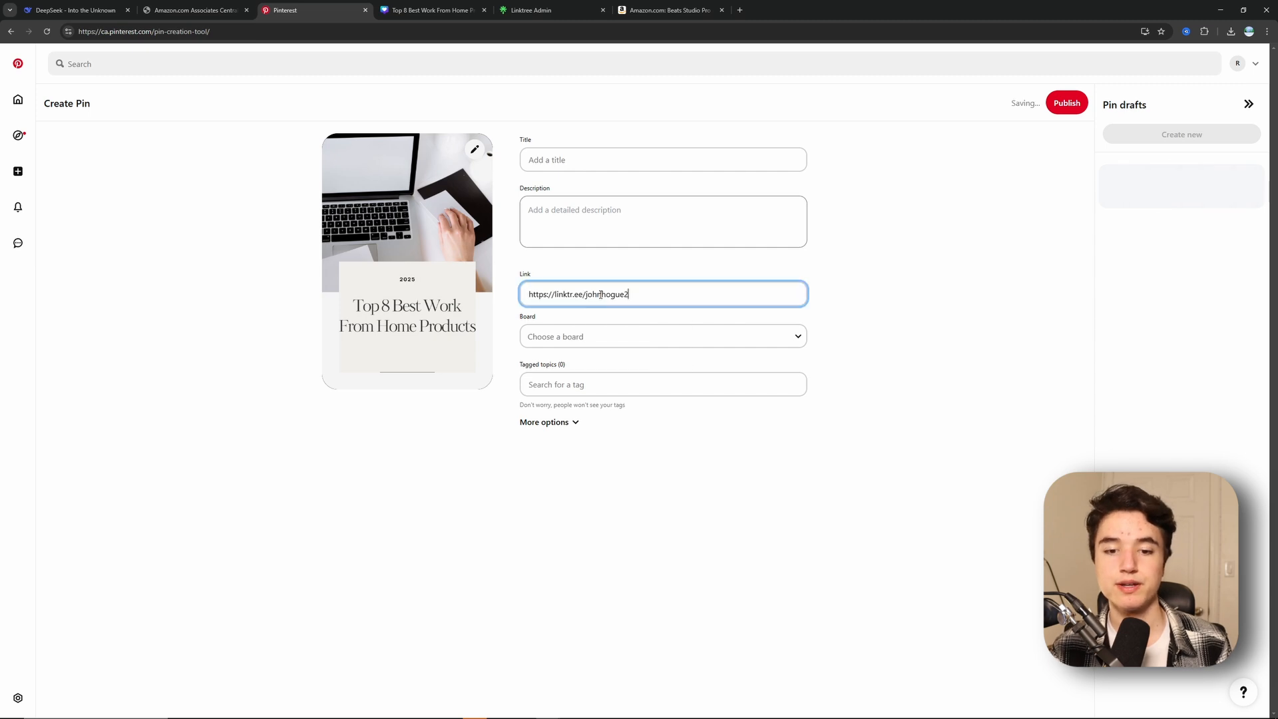
left_click(552, 159)
type("Best Work From Home products in 202")
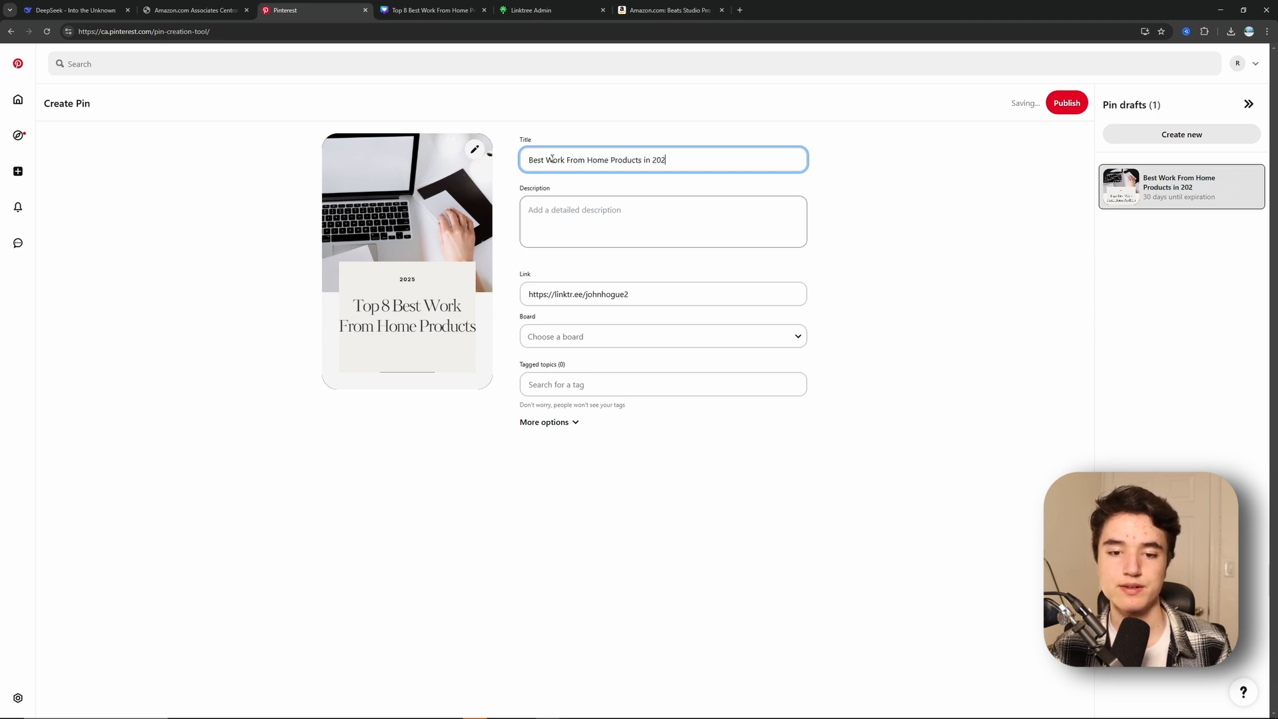
left_click(575, 207)
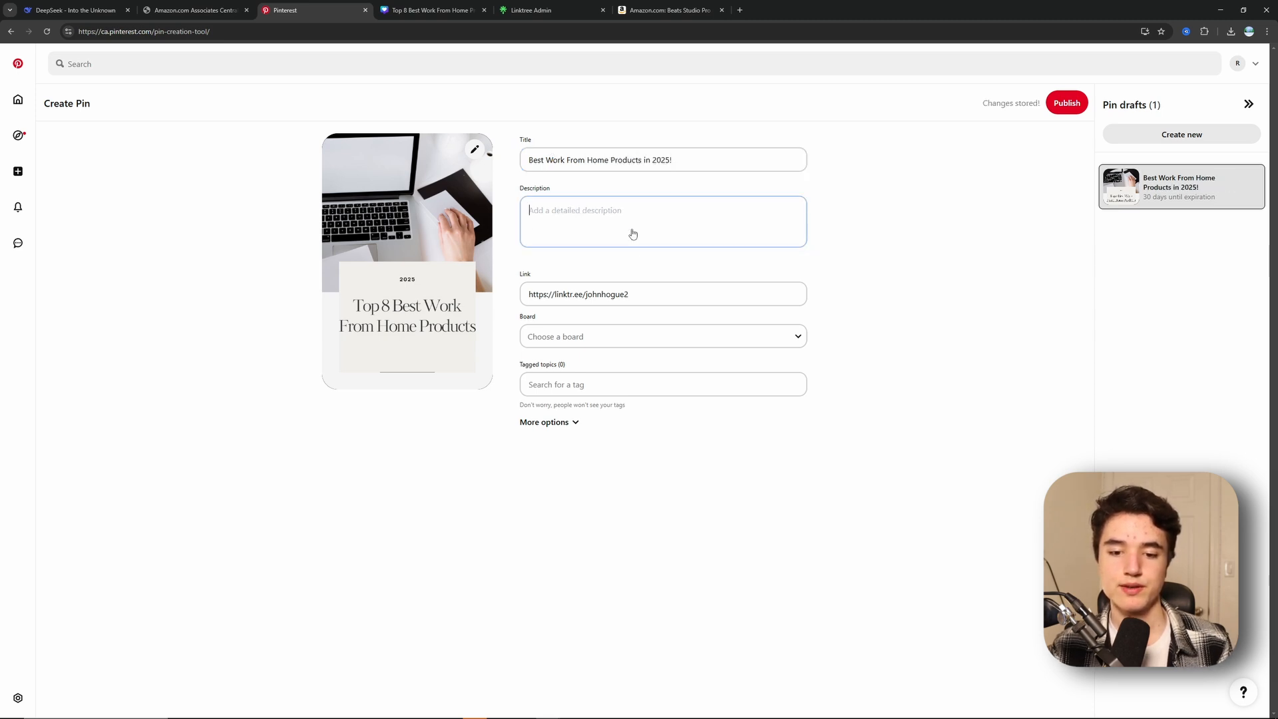
Switch to DeepSeek and submit the prompt "Make me a top 8 work from home products pinterest description".
key("ctrl+1")
type("Make me a top 8 work from hgome p")
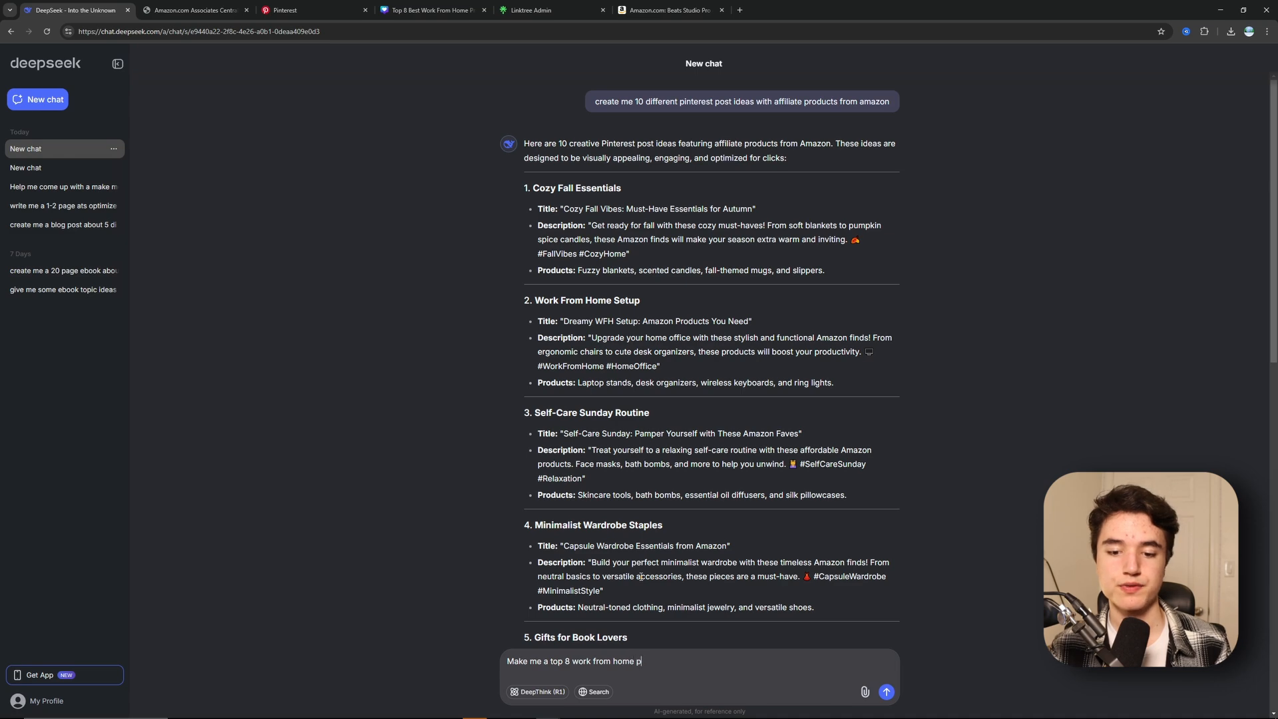
type("ription")
key("Return")
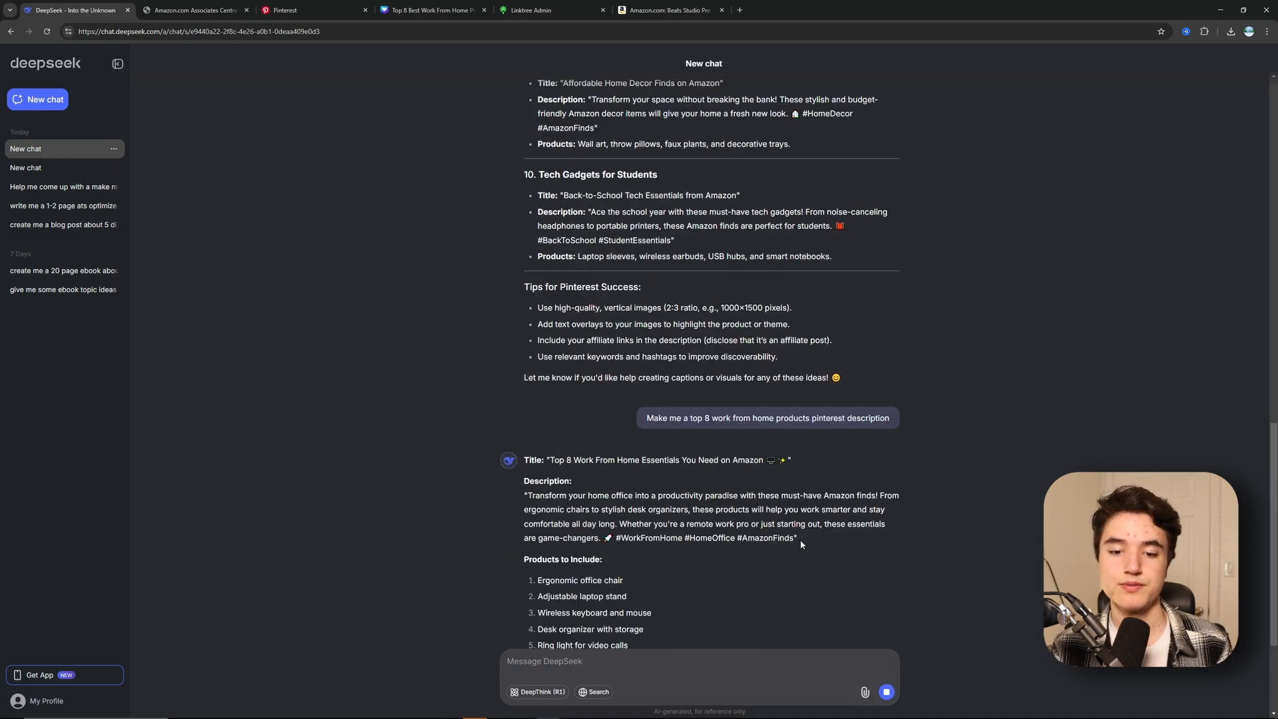
Copy DeepSeek's generated description text into the Pinterest pin's description and publish the pin.
mouse_move(799, 538)
left_mouse_down()
mouse_move(537, 495)
mouse_move(865, 510)
mouse_move(792, 536)
left_mouse_up()
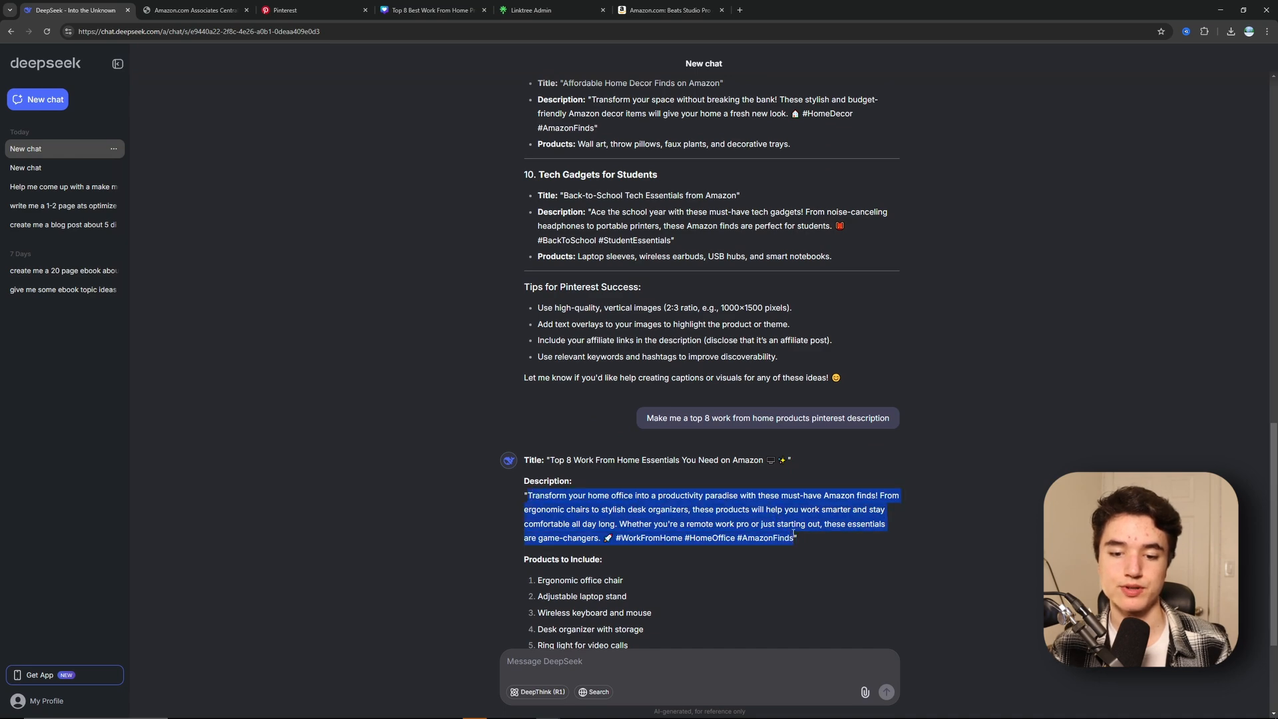
key("ctrl+c")
left_click(313, 10)
left_click(558, 205)
key("ctrl+v")
left_click(1059, 102)
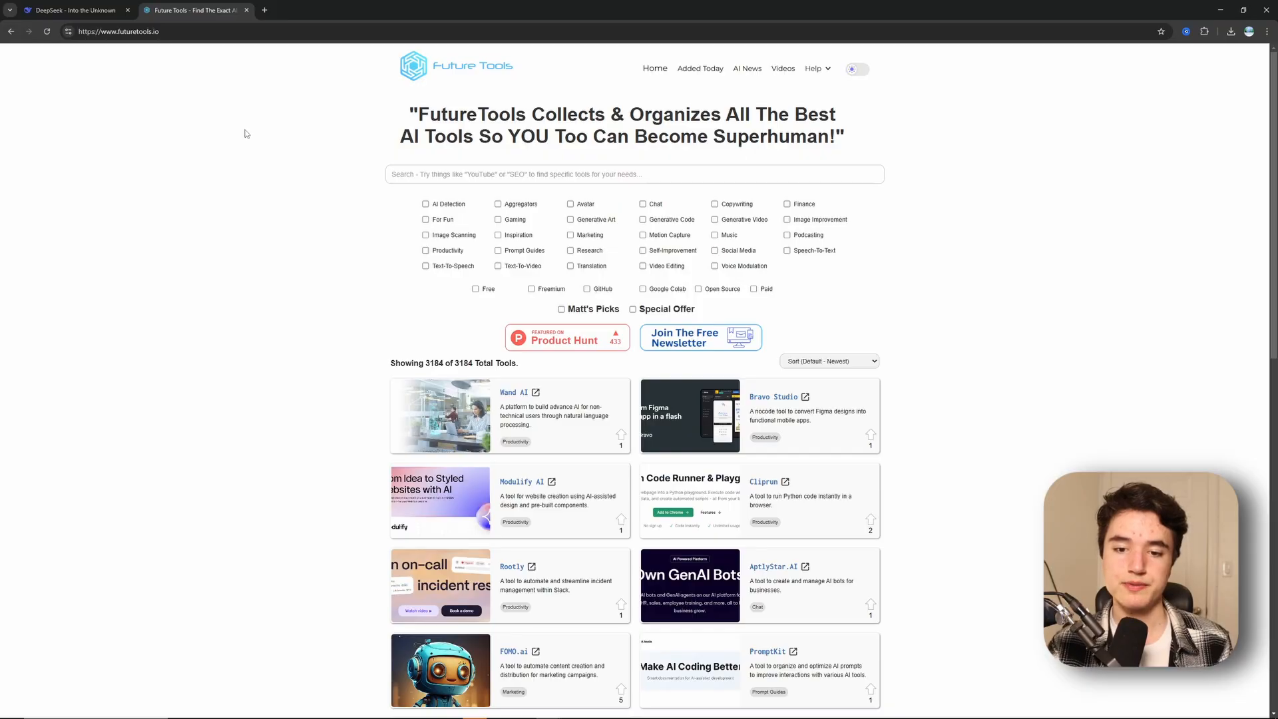
Filter the Future Tools directory by Text-To-Video and visit StoryShort's website from its listing.
scroll(235, 167, "down", 2)
scroll(270, 200, "up", 2)
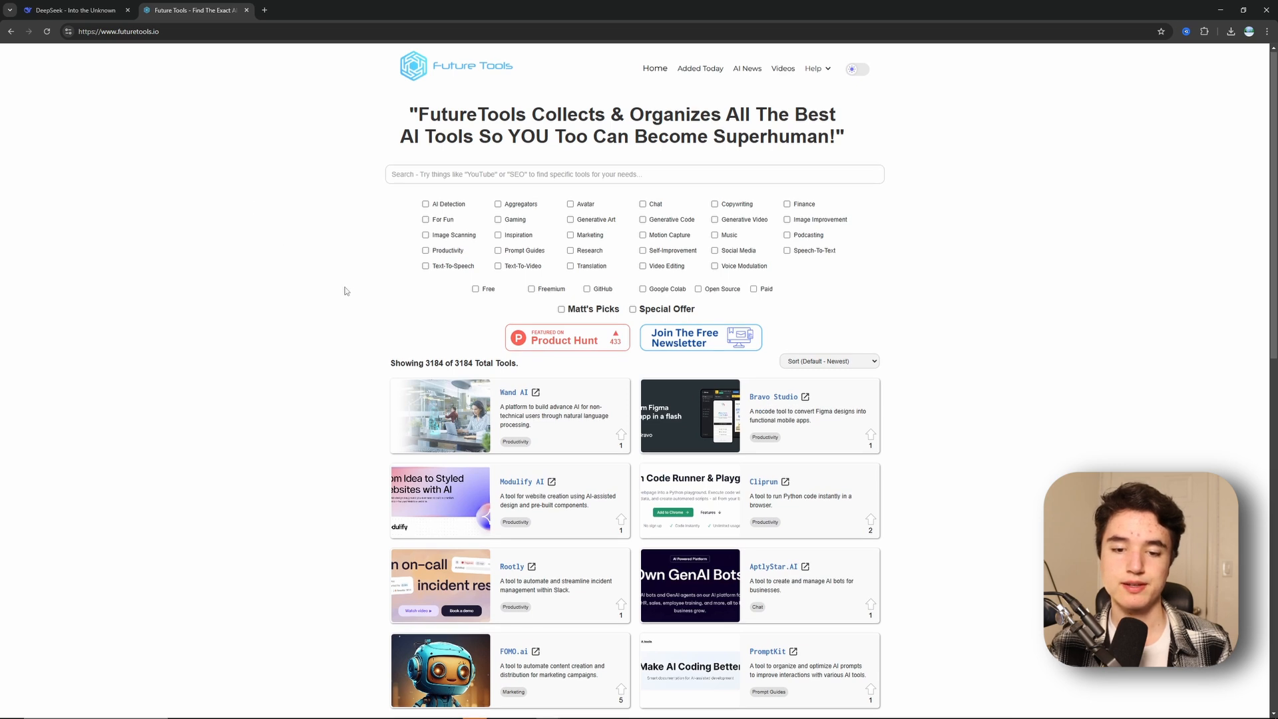
left_click(498, 265)
scroll(347, 287, "down", 3)
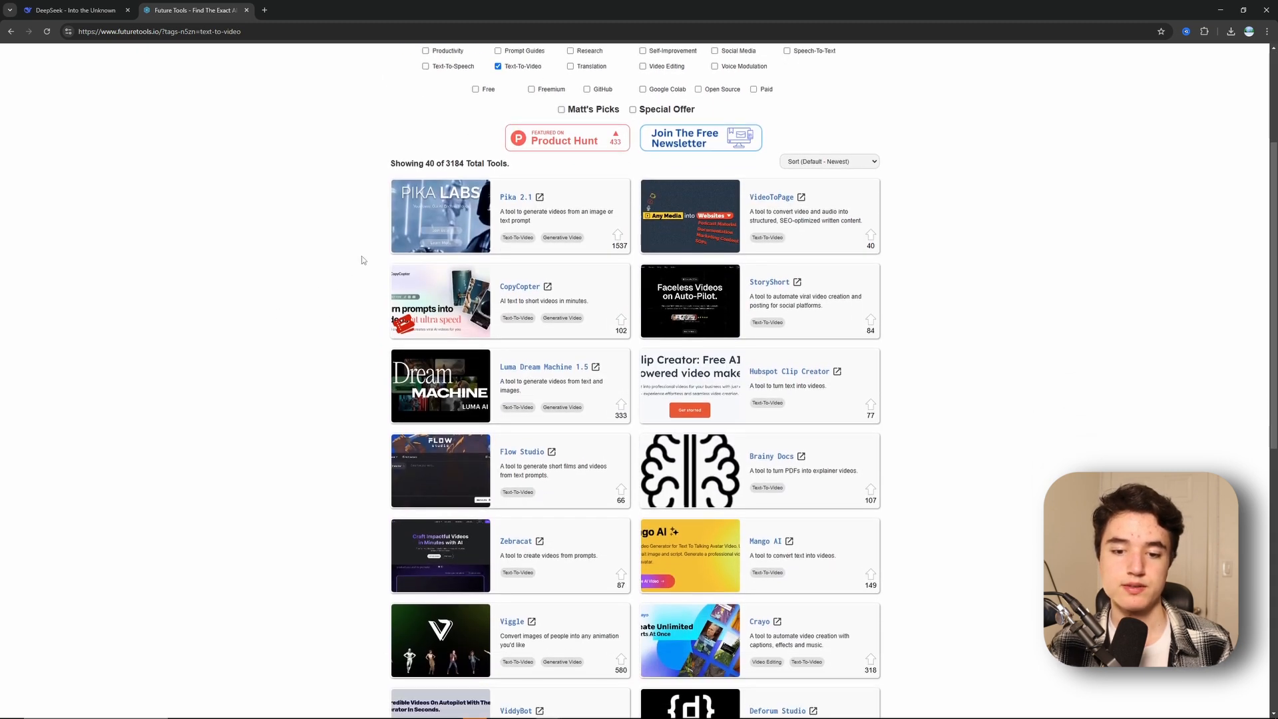
scroll(349, 260, "down", 1)
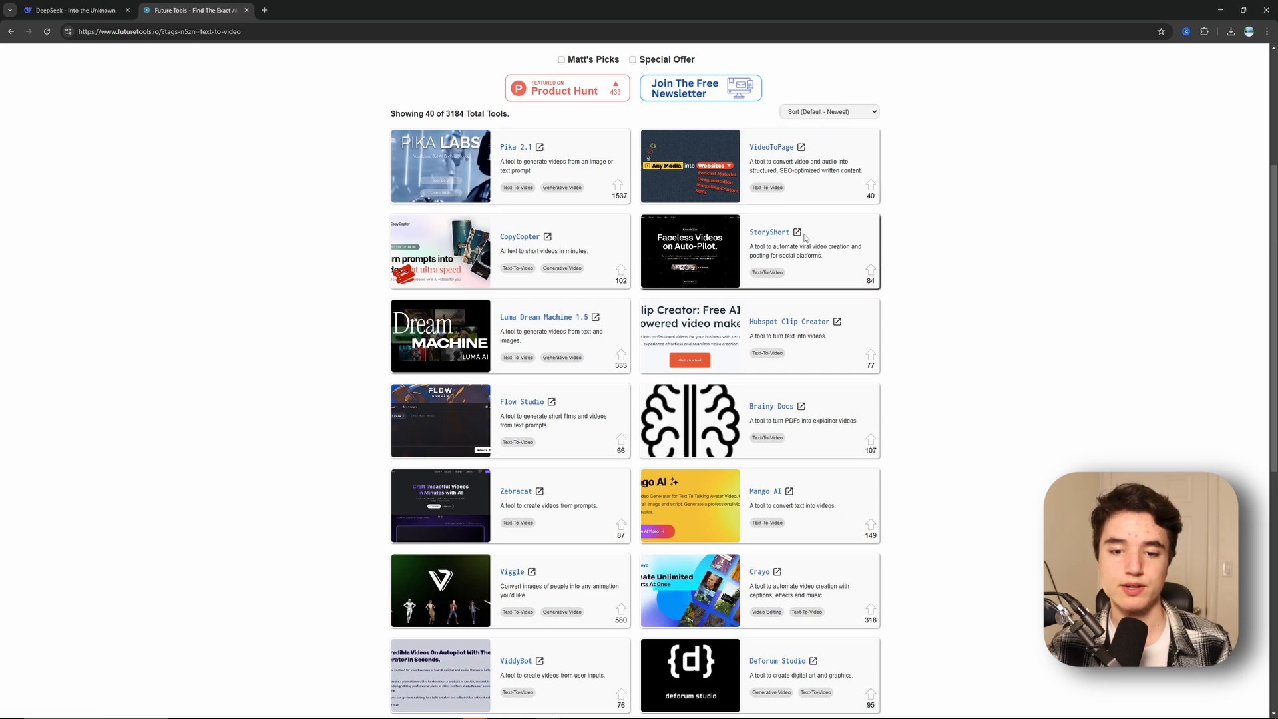
left_click(775, 234)
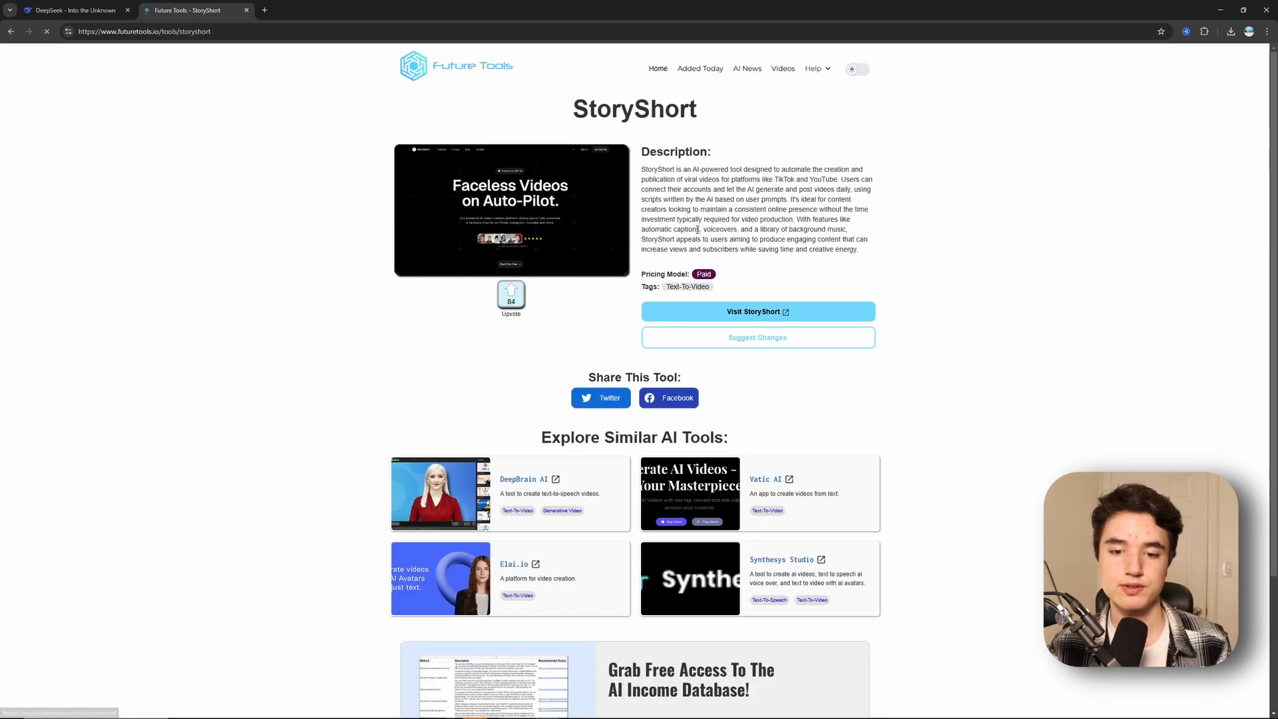
left_click(718, 312)
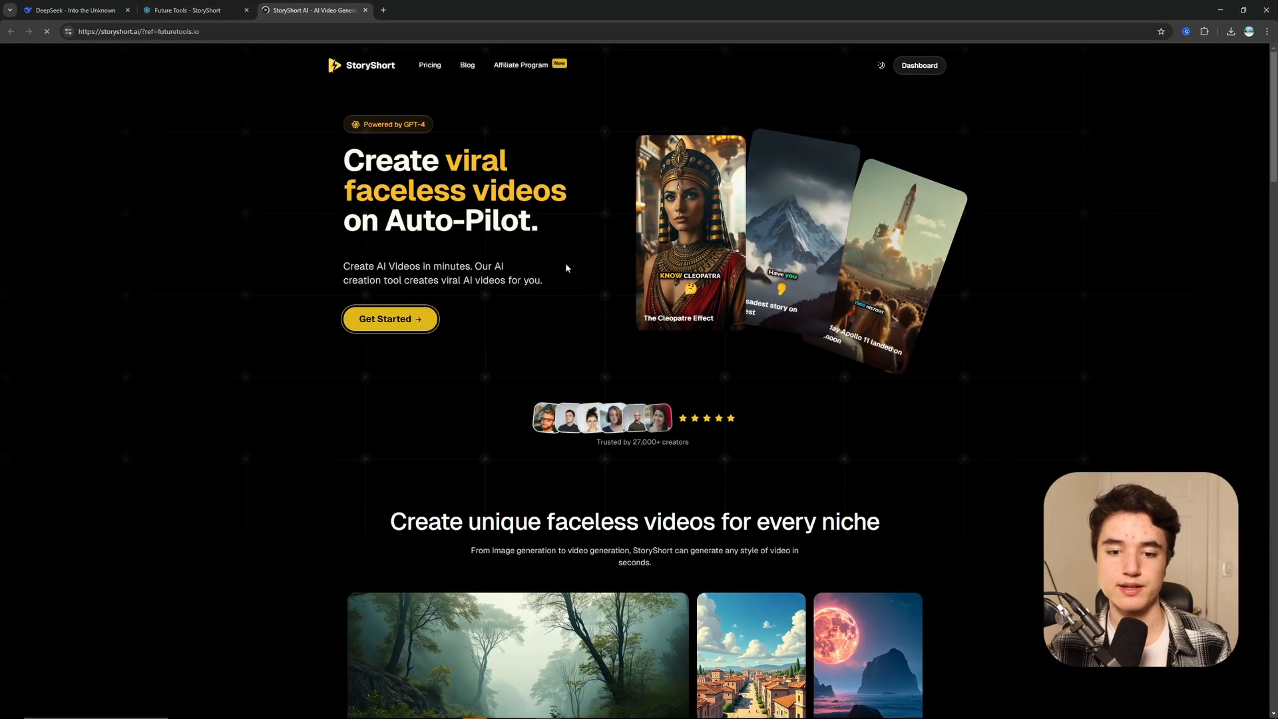
Look through StoryShort's home page, then open its affiliate program page and start becoming an affiliate.
scroll(564, 284, "down", 2)
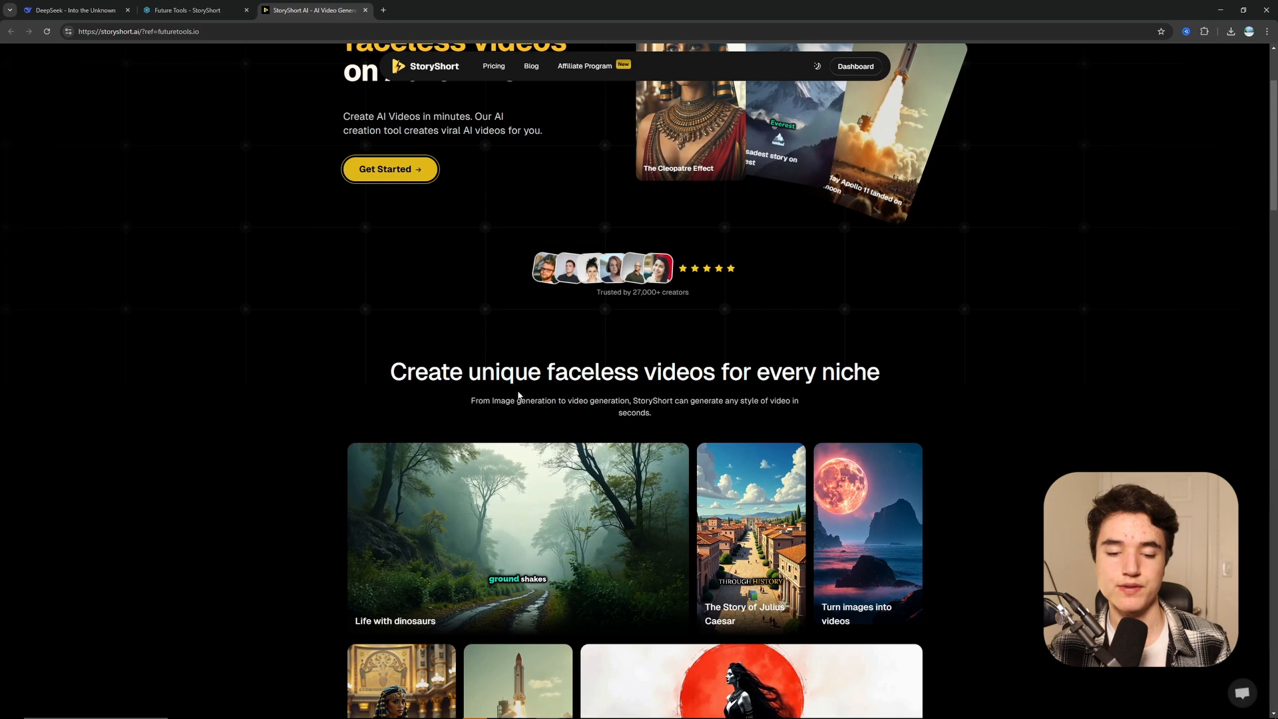
left_click_drag(483, 365, 844, 363)
left_click(708, 364)
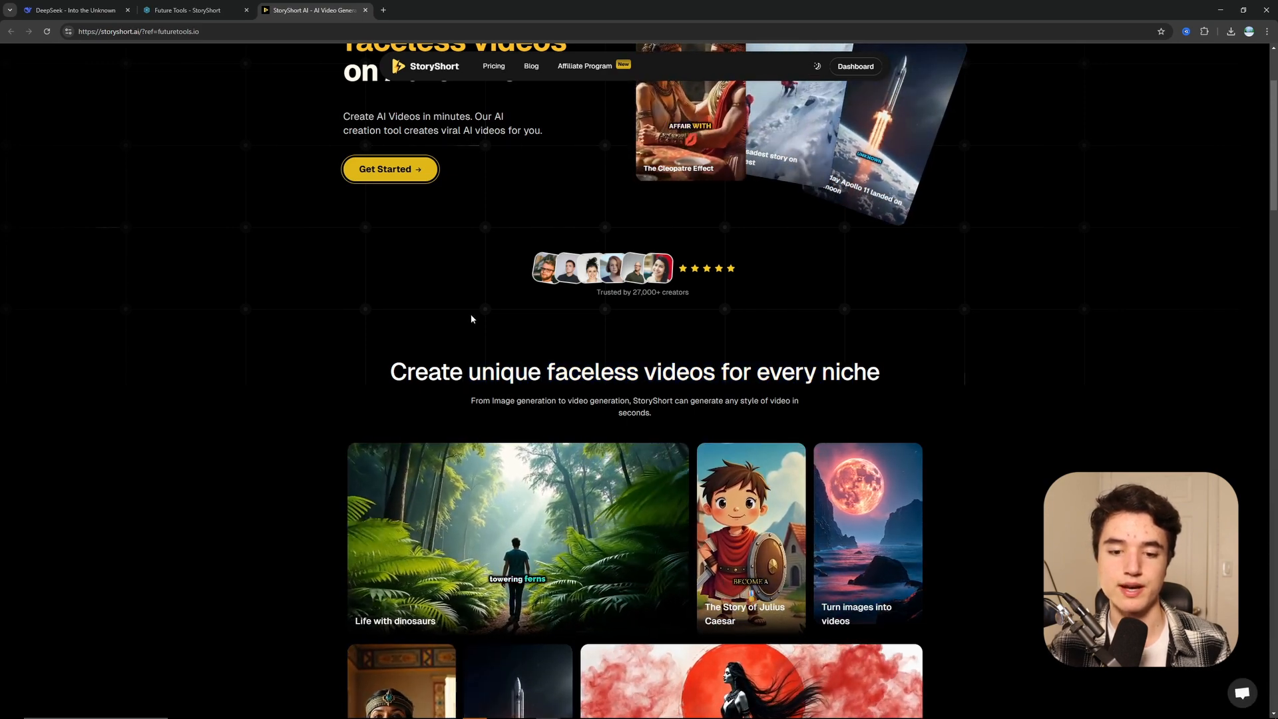
scroll(399, 306, "down", 4)
scroll(331, 294, "down", 12)
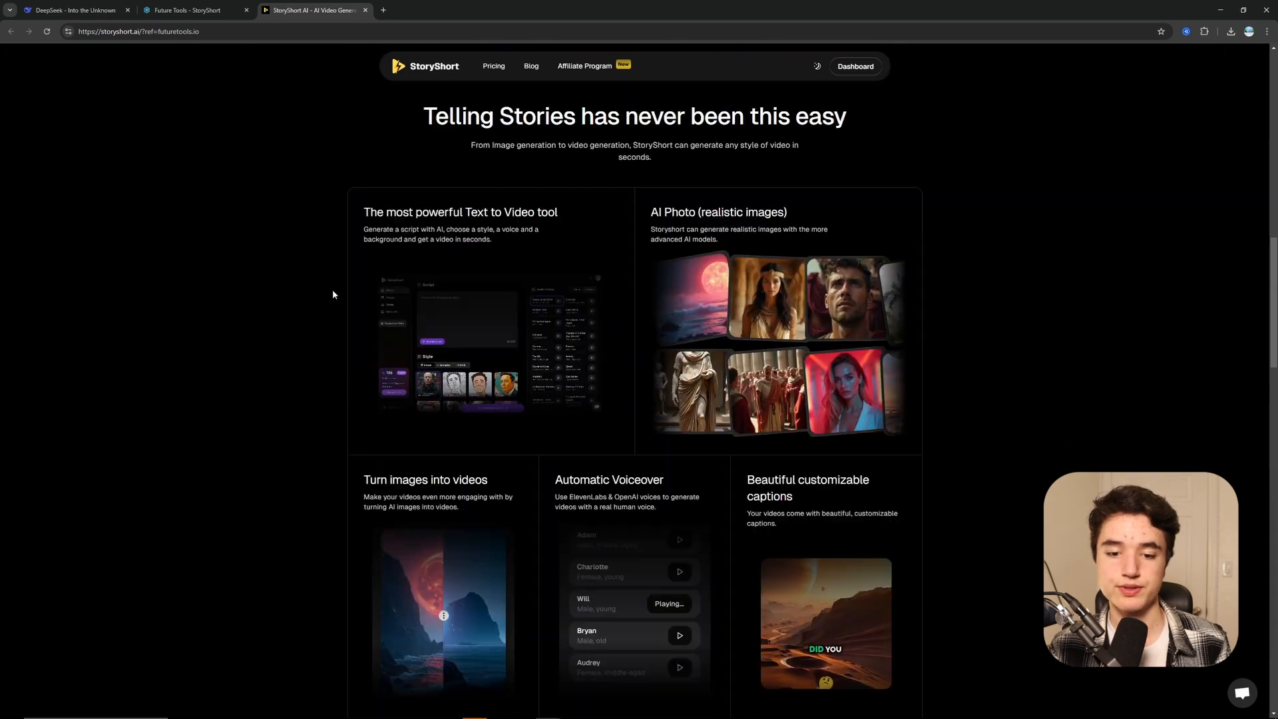
scroll(333, 295, "down", 15)
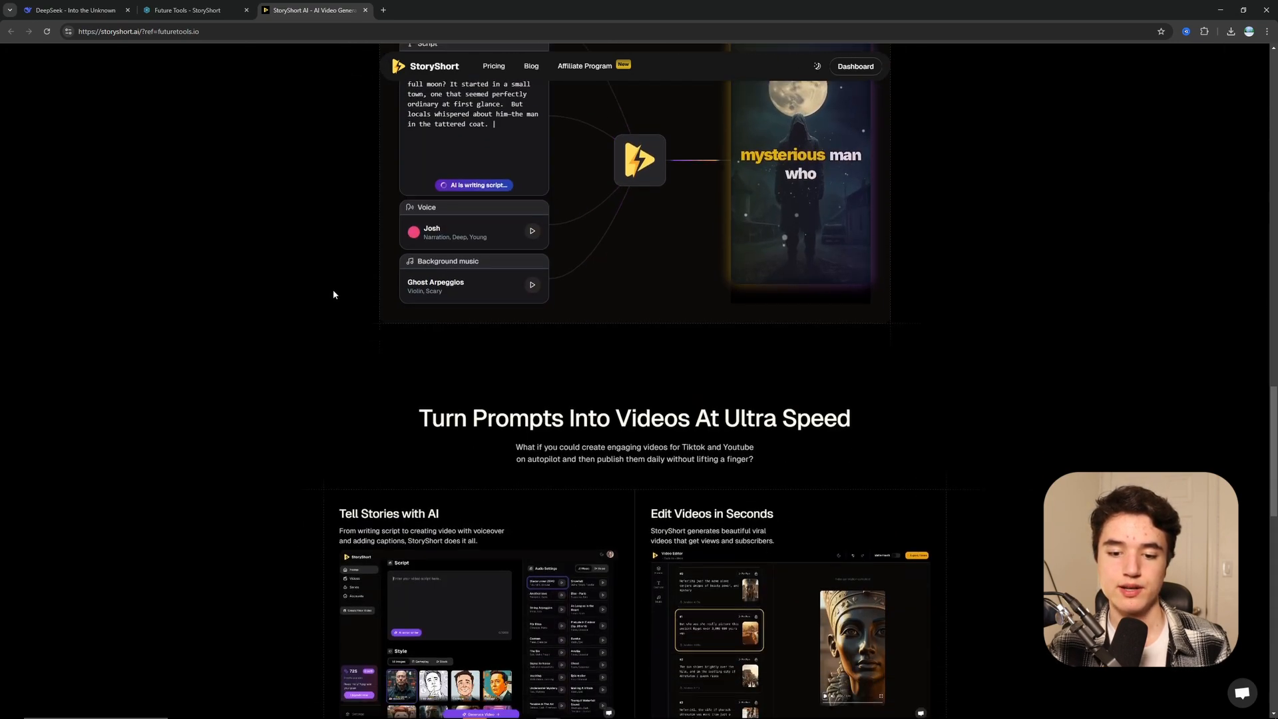
scroll(333, 294, "down", 2)
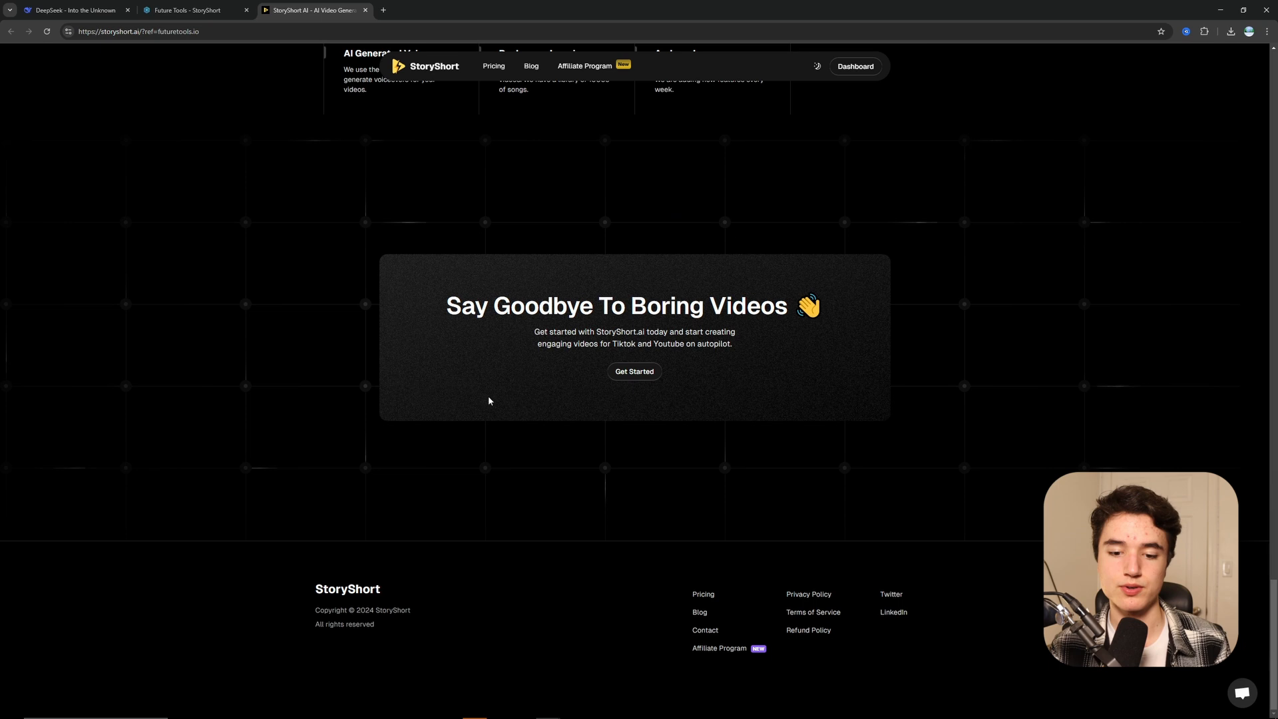
left_click(719, 648)
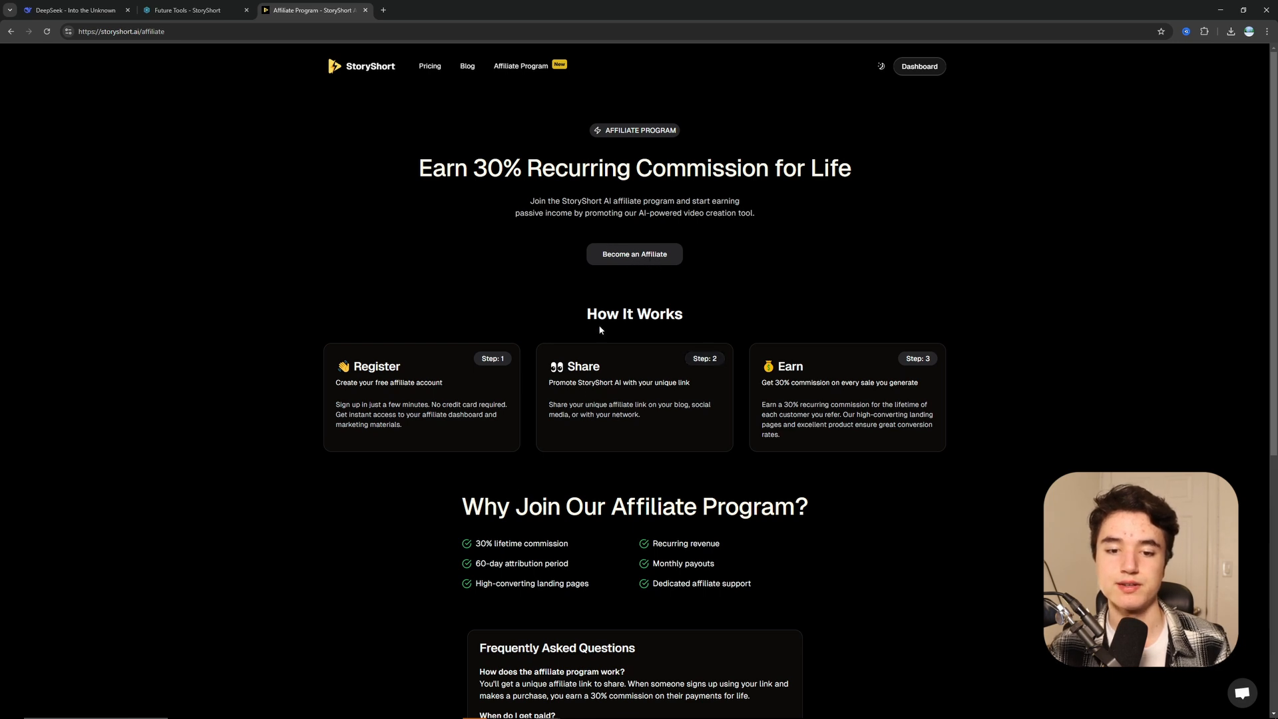
left_click(634, 254)
left_click(571, 283)
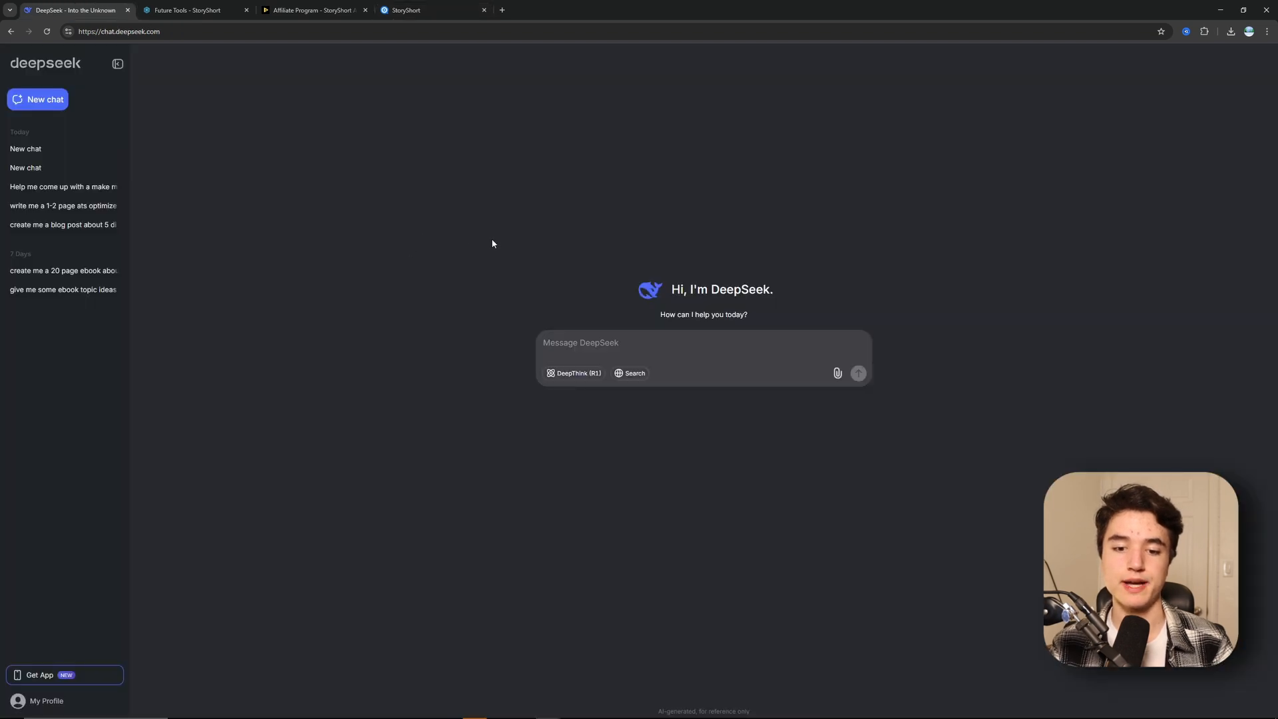
Submit the DeepSeek prompt "create me a blog post about 5 different ai content creation tools including "Storyshort"".
type("cr")
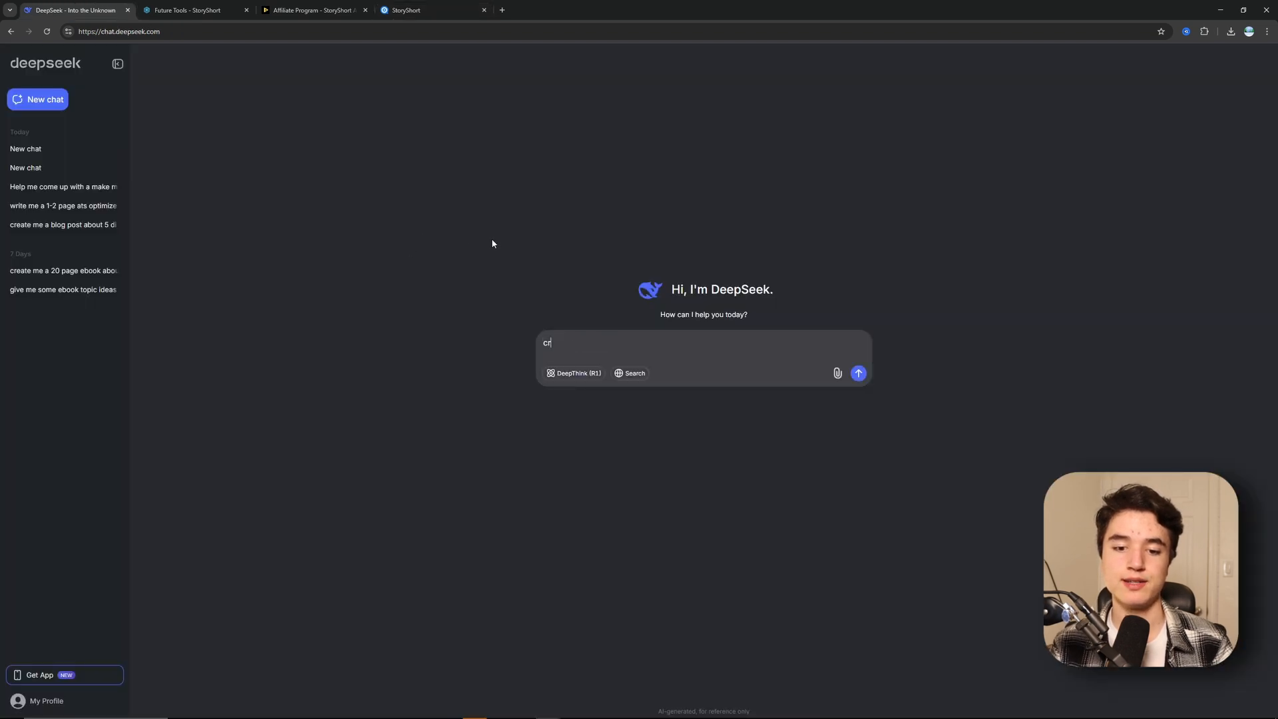
type("eate me a blog post a")
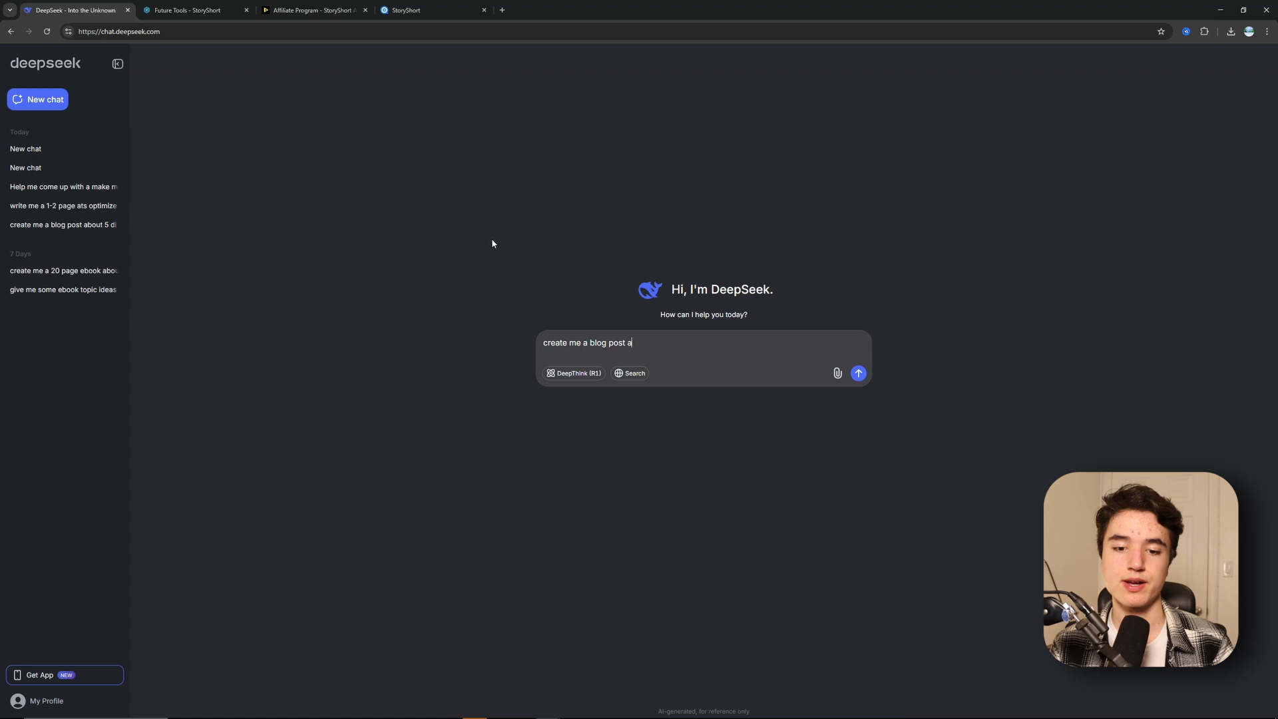
type("bout 5 diffe")
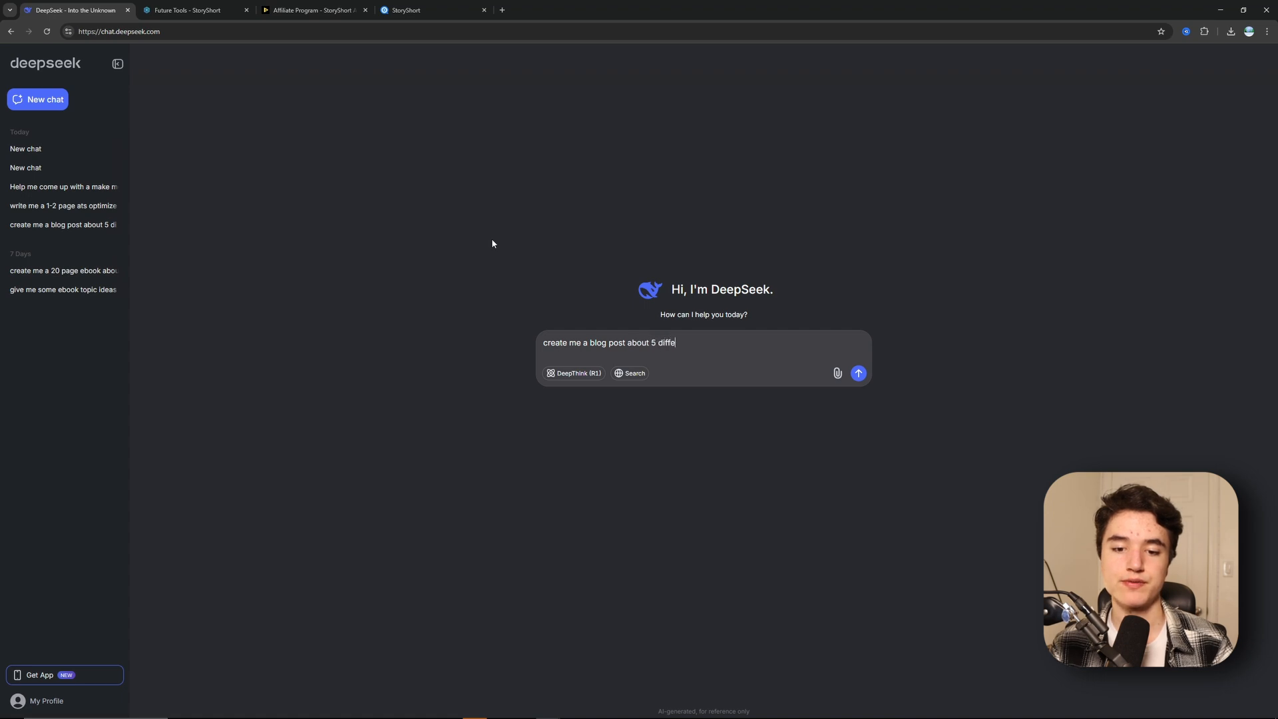
type("rent ai content creation tools including \"S")
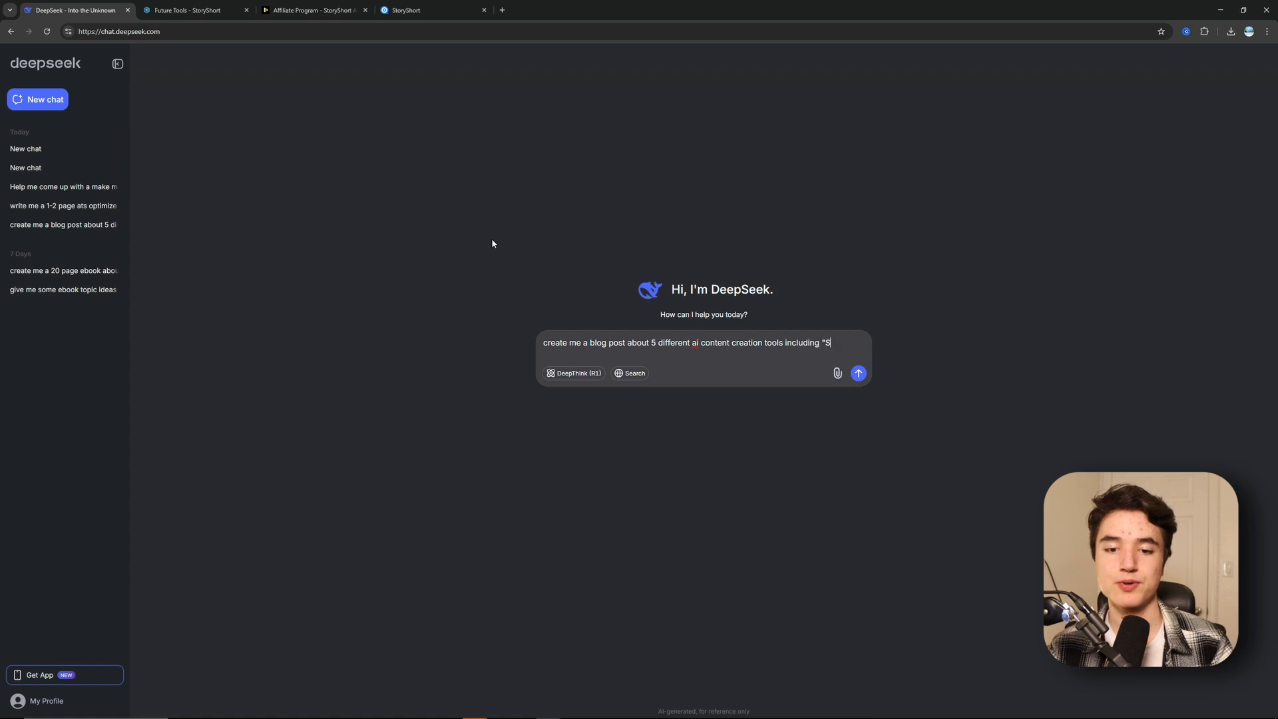
type("toryshort\"")
key("Return")
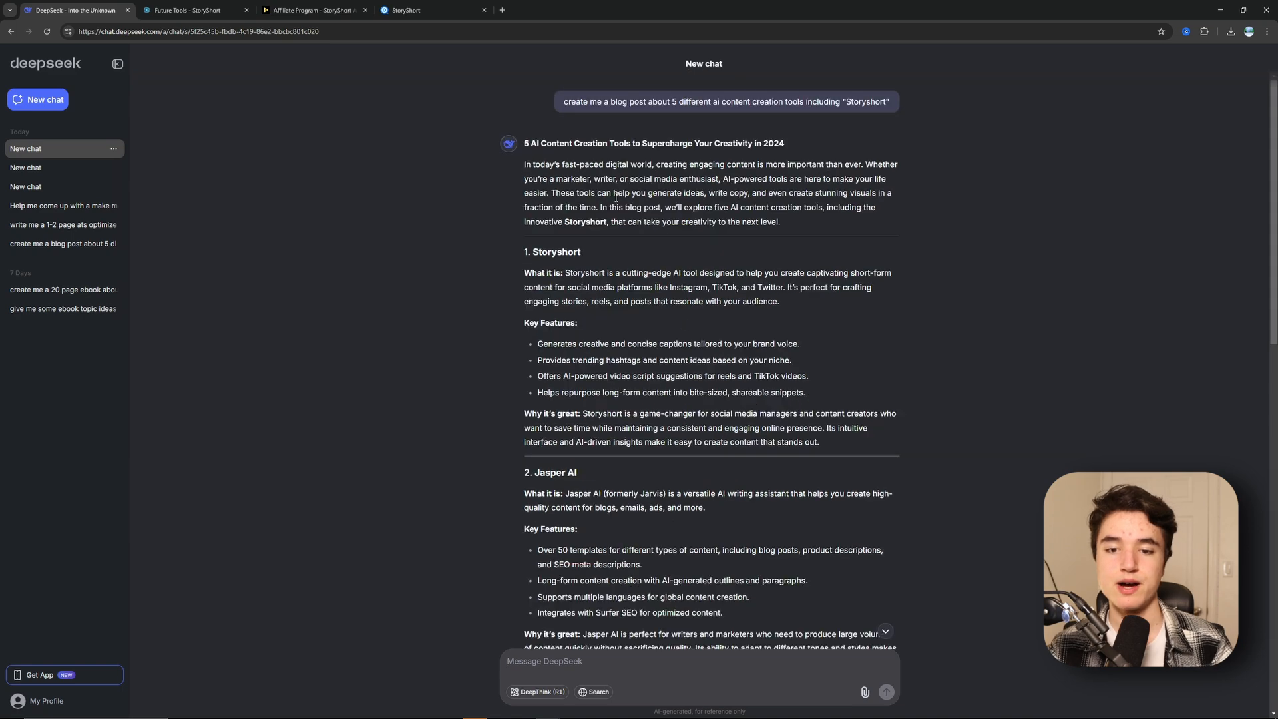
Open Medium and paste DeepSeek's complete generated blog post into a new story there.
left_click(502, 10)
type("medium")
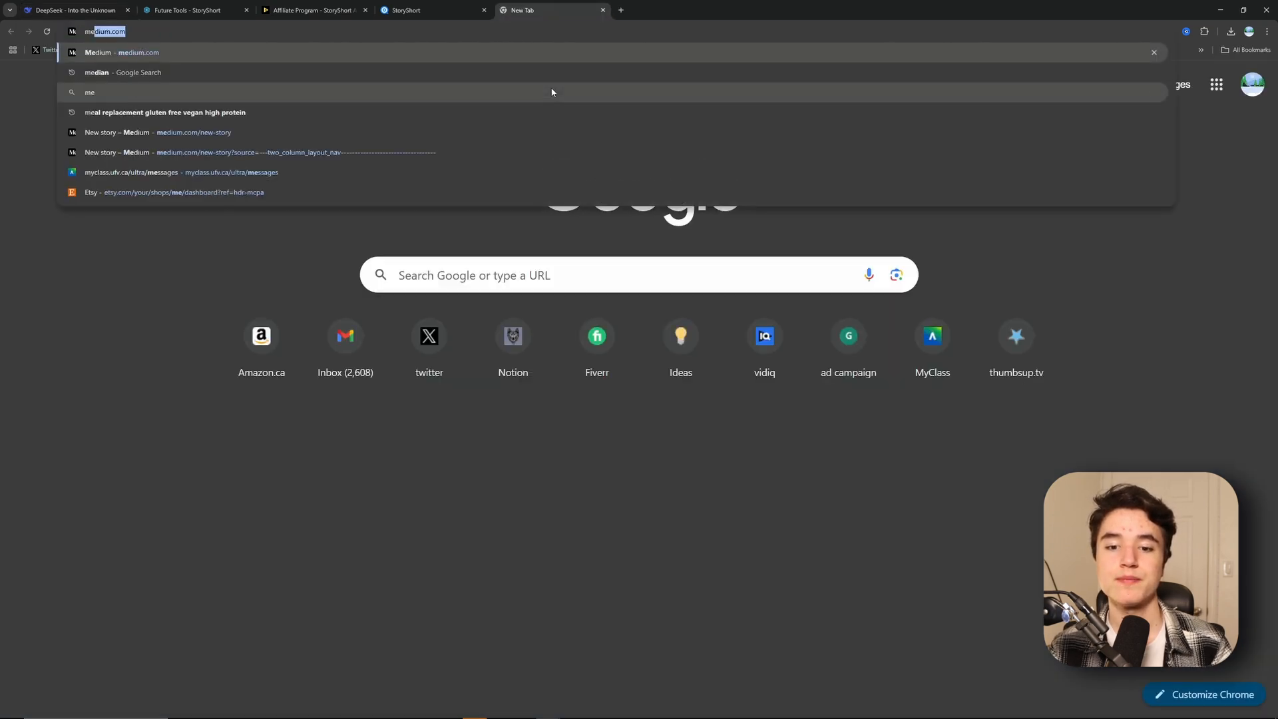
key("Return")
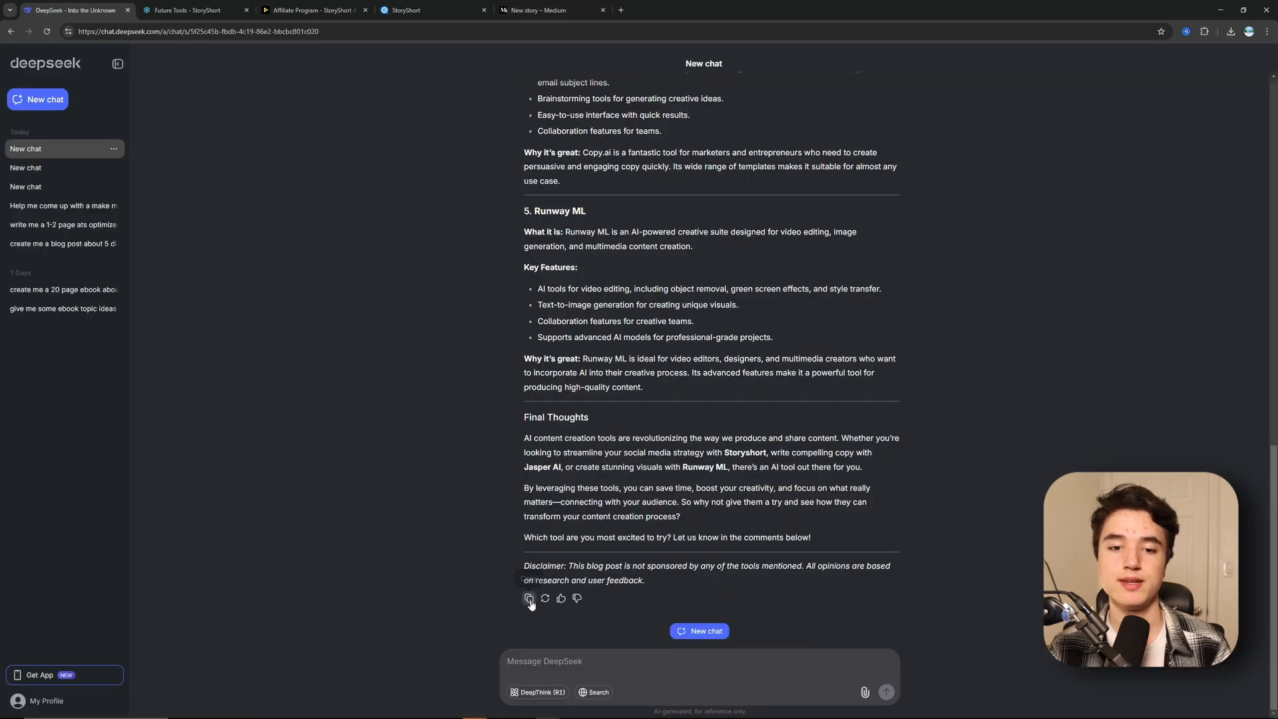
left_click(528, 598)
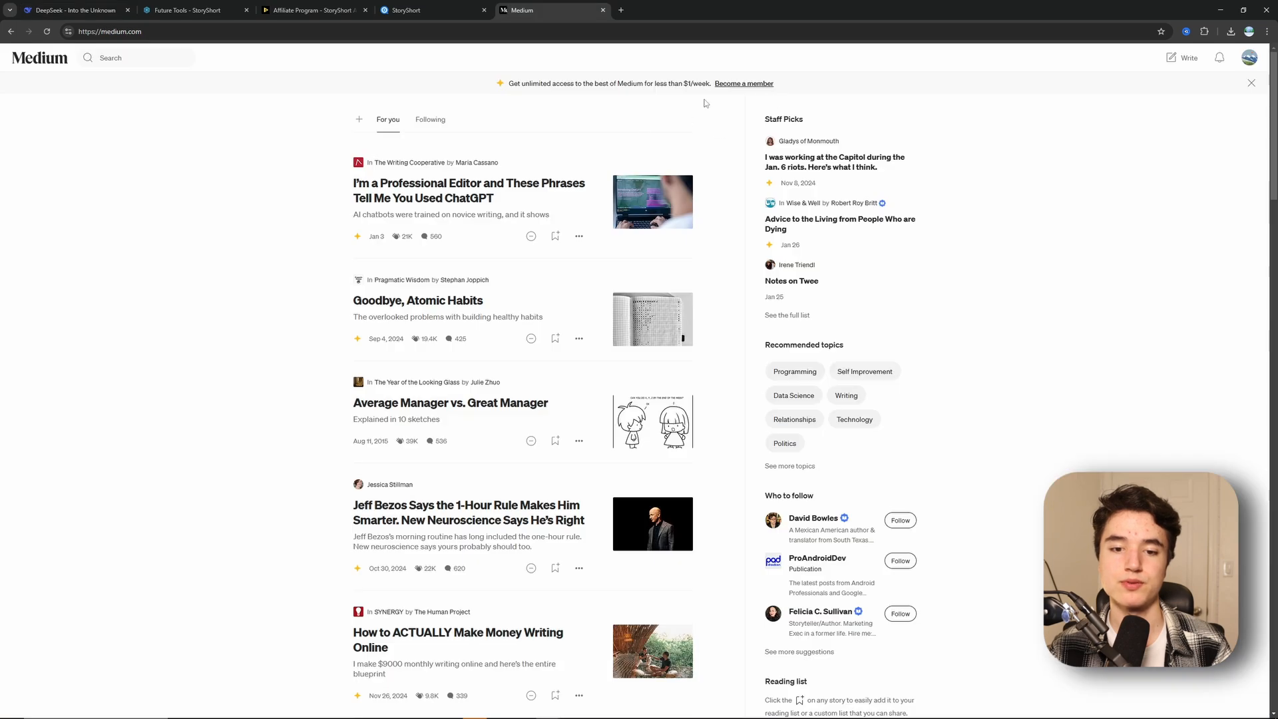
left_click(1182, 59)
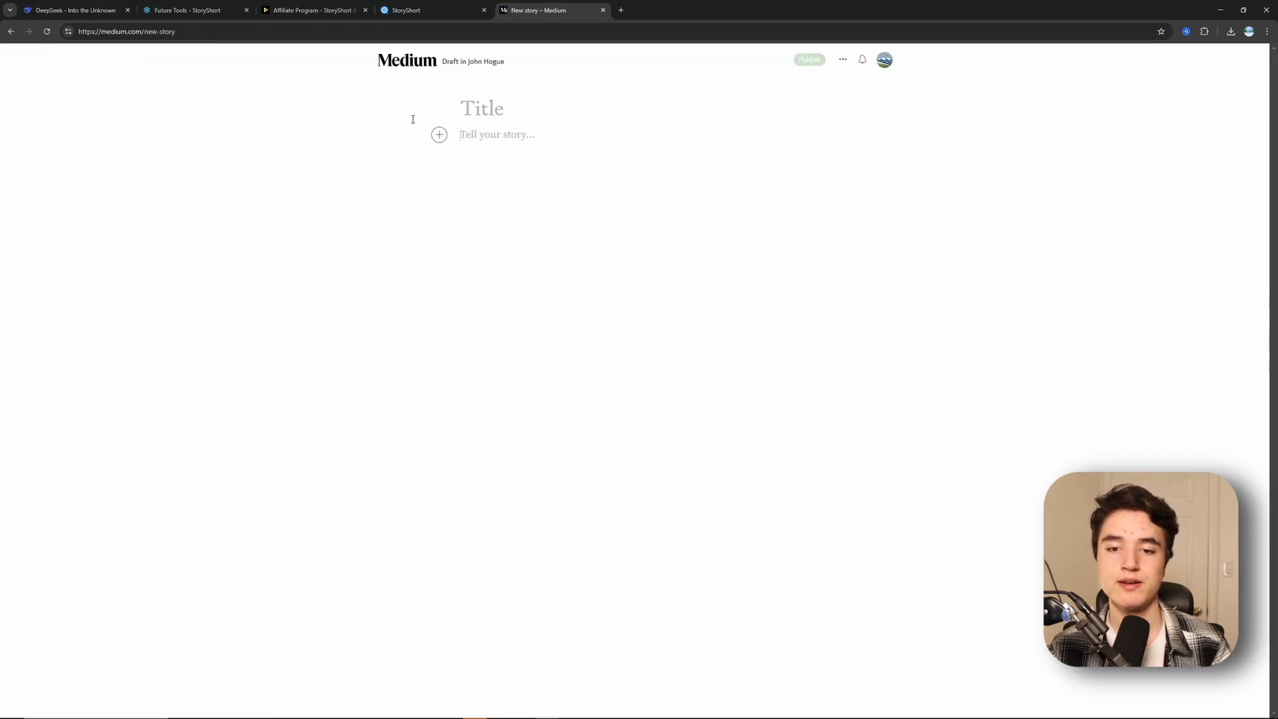
key("ctrl+v")
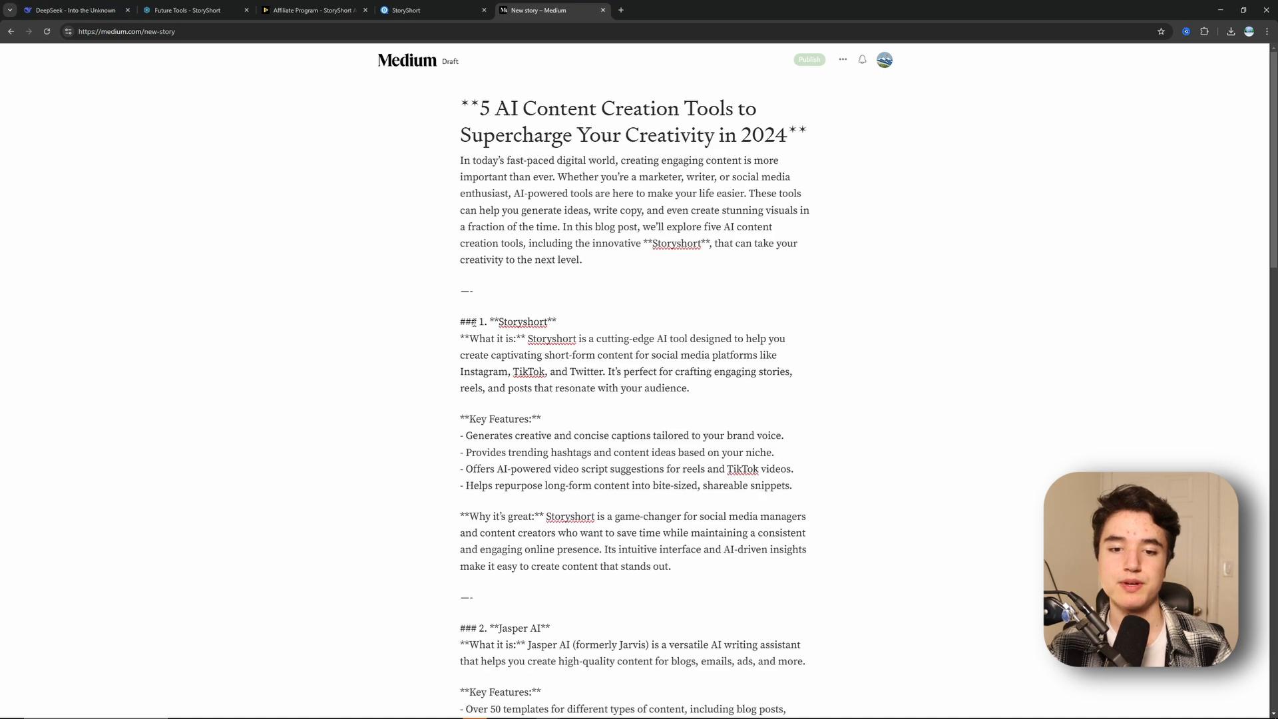
Remove the "###" markers in front of the Storyshort and Jasper AI section headings.
key("BackSpace")
key("BackSpace")
key("BackSpace")
key("BackSpace")
Add the line "Try StoryShort Today :" followed by the StoryShort affiliate link at the end of the Storyshort section.
scroll(479, 413, "down", 2)
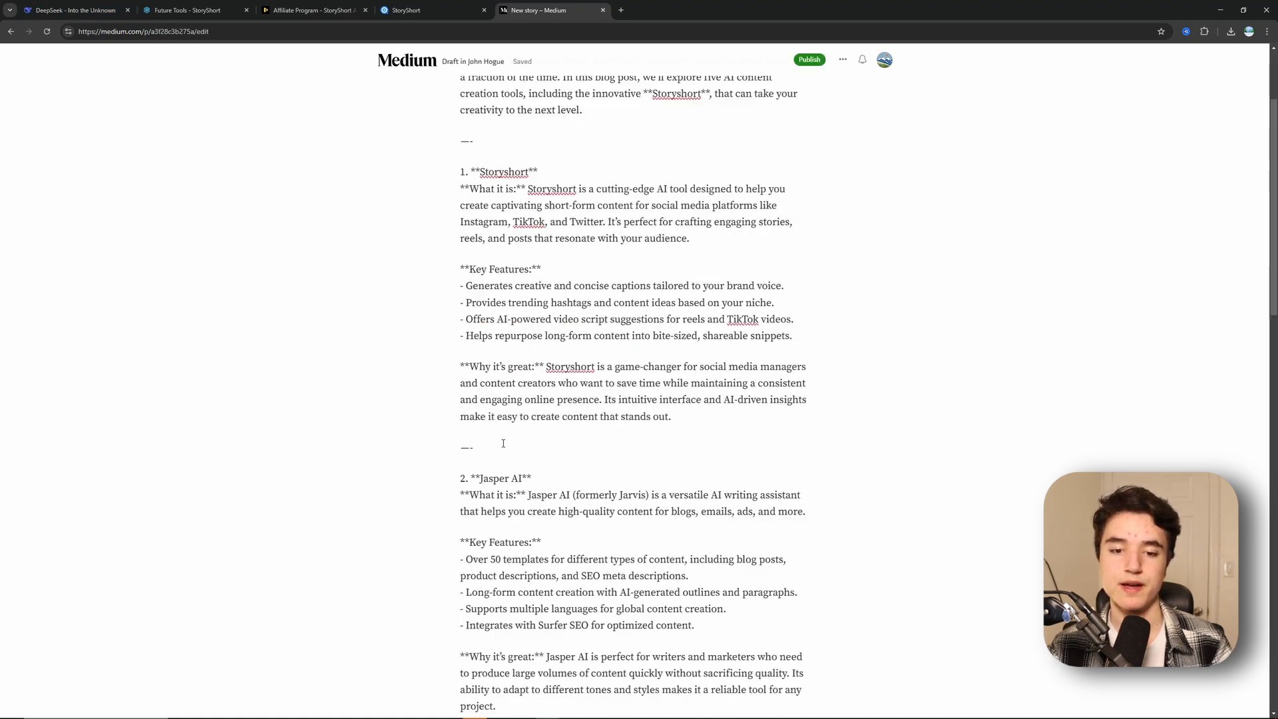
key("Return")
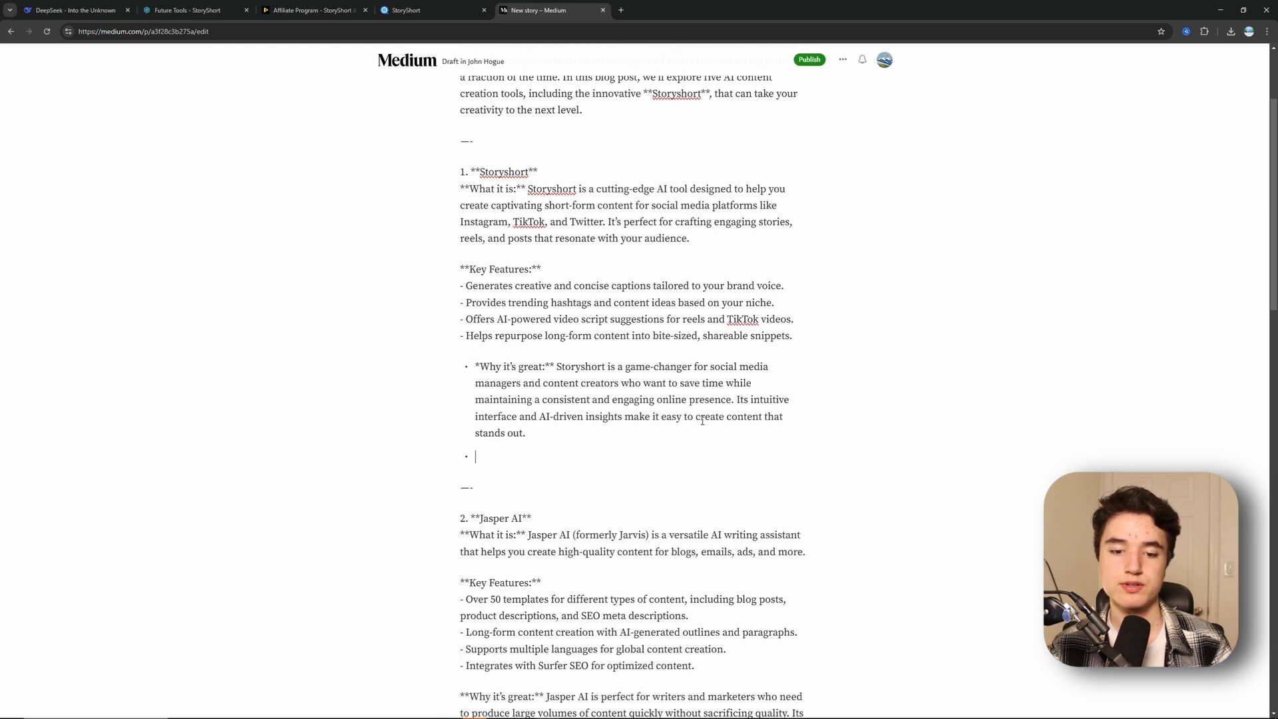
key("Return")
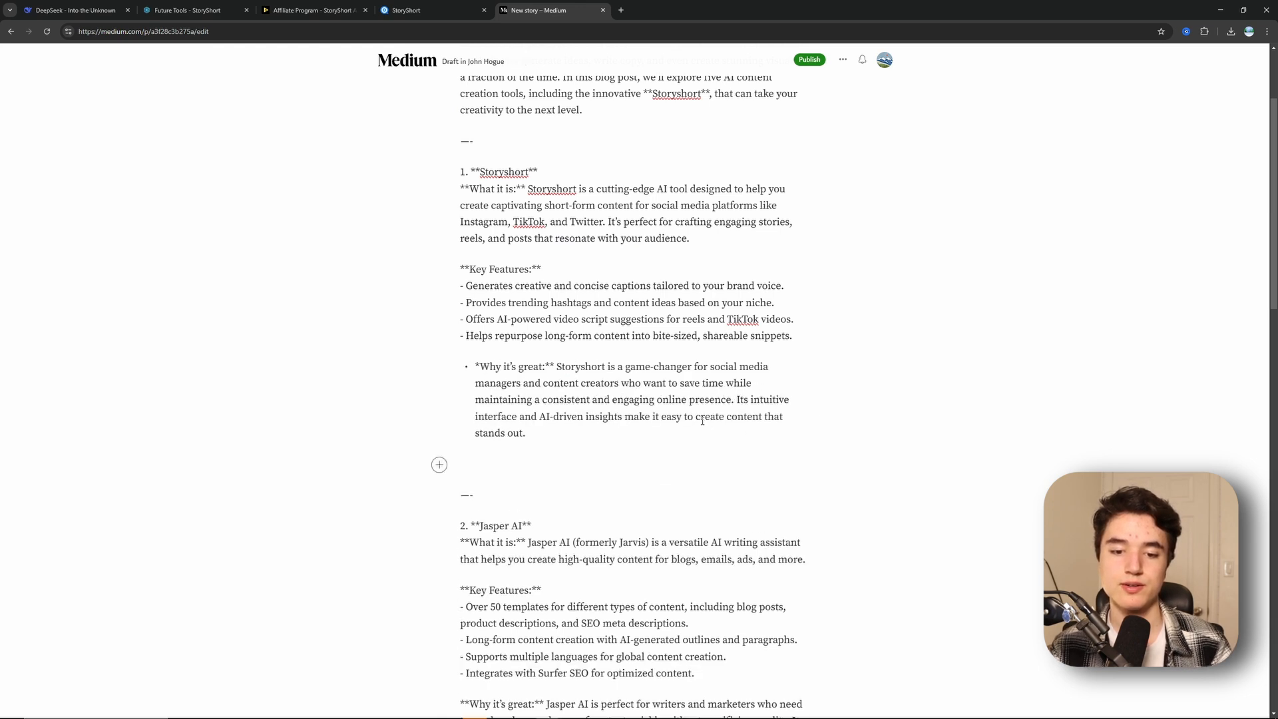
type("Try StoryShort Today")
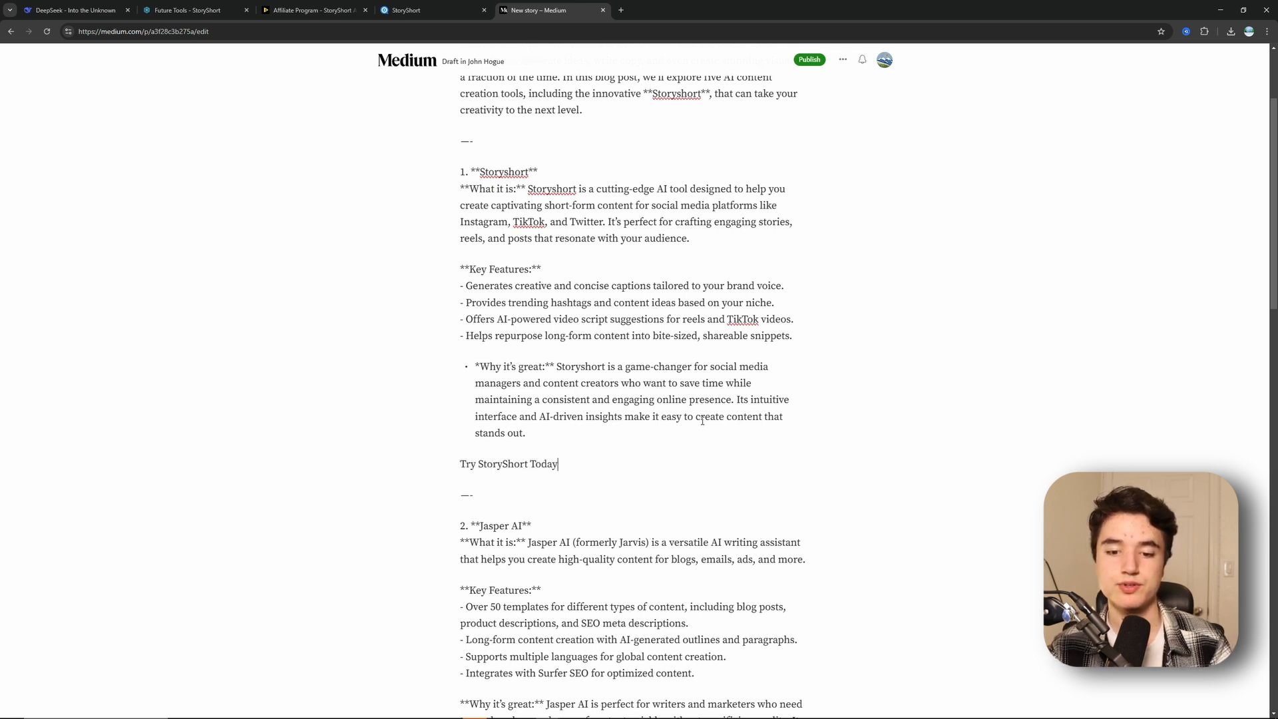
type(" :")
key("ctrl+v")
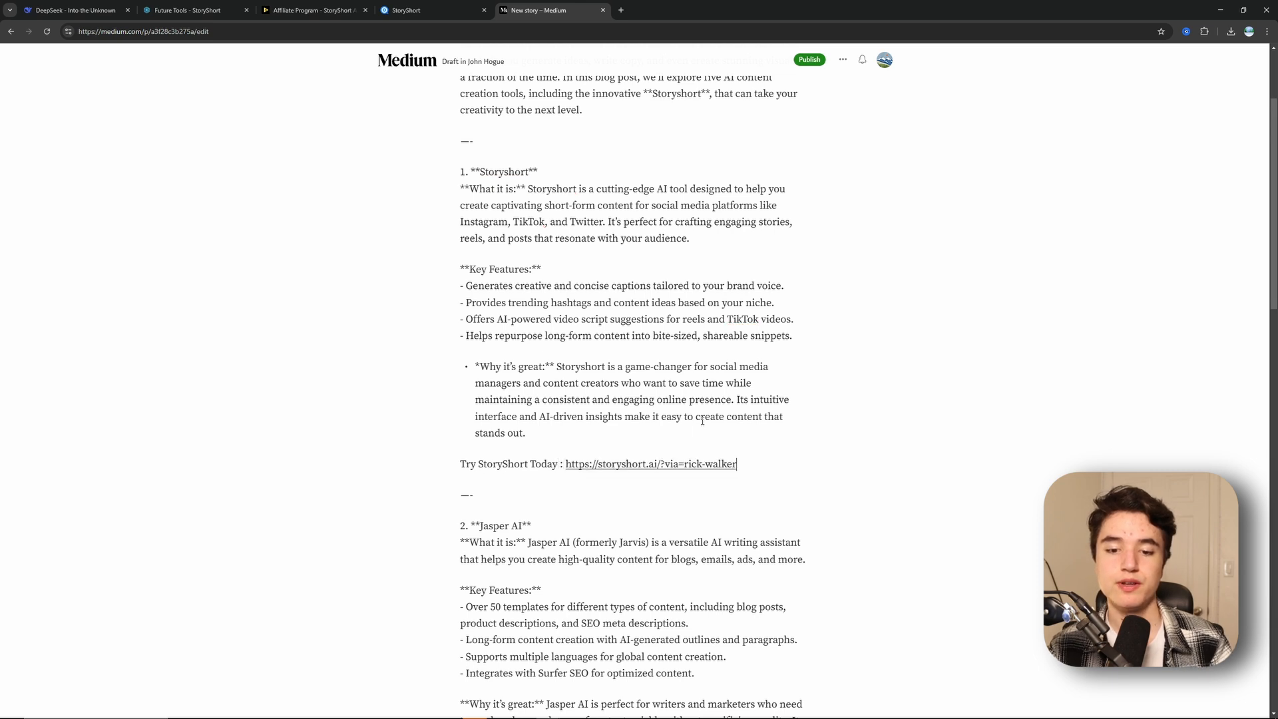